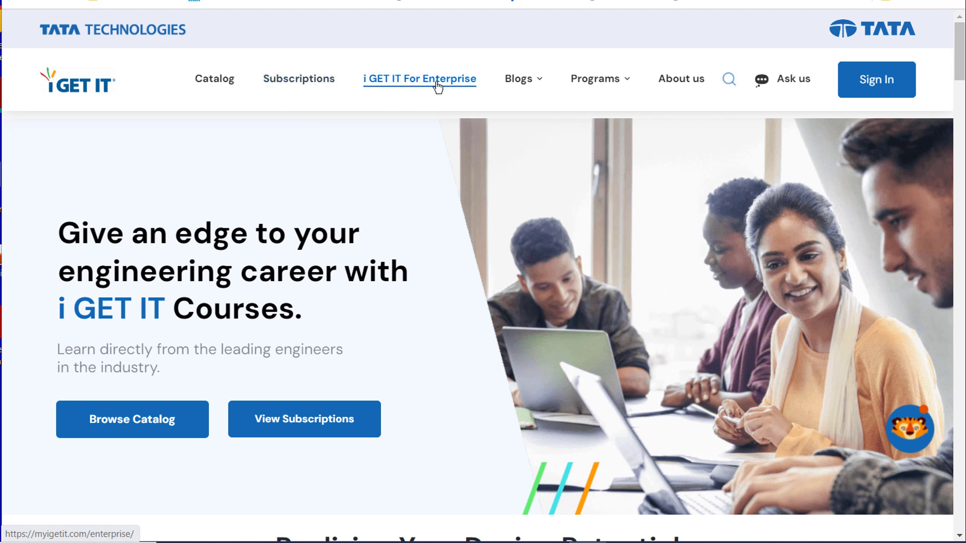
mouse_move(536, 88)
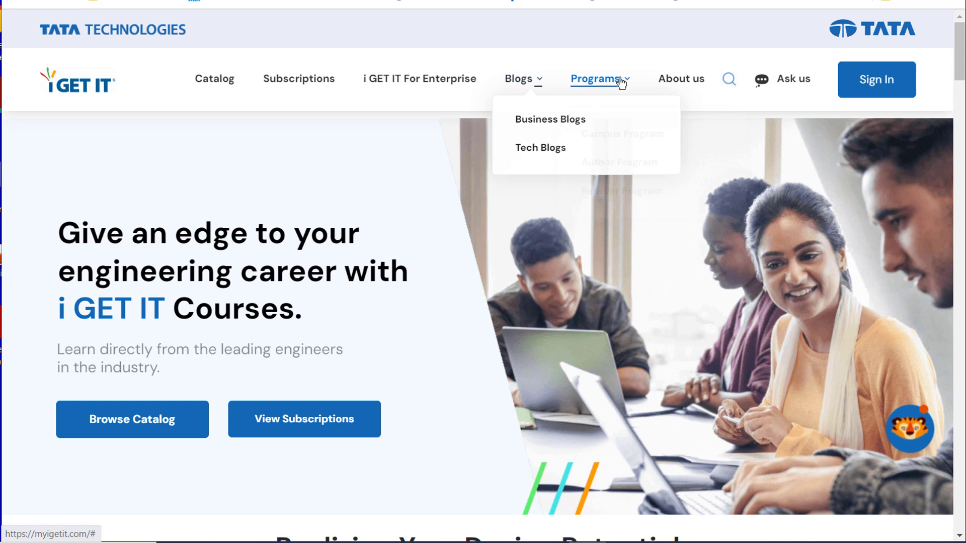
mouse_move(623, 83)
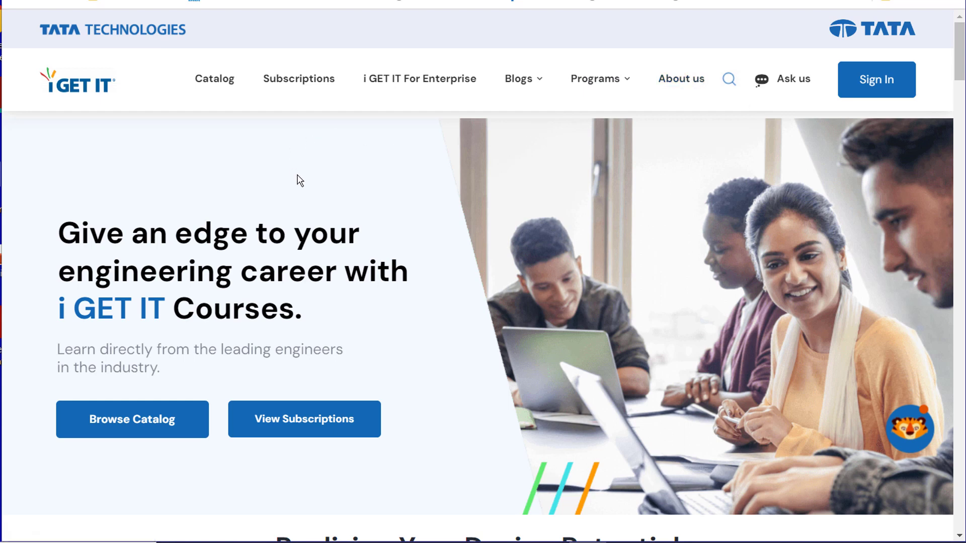
Open the i GET IT course catalog and scroll through its software library cards.
left_click(209, 79)
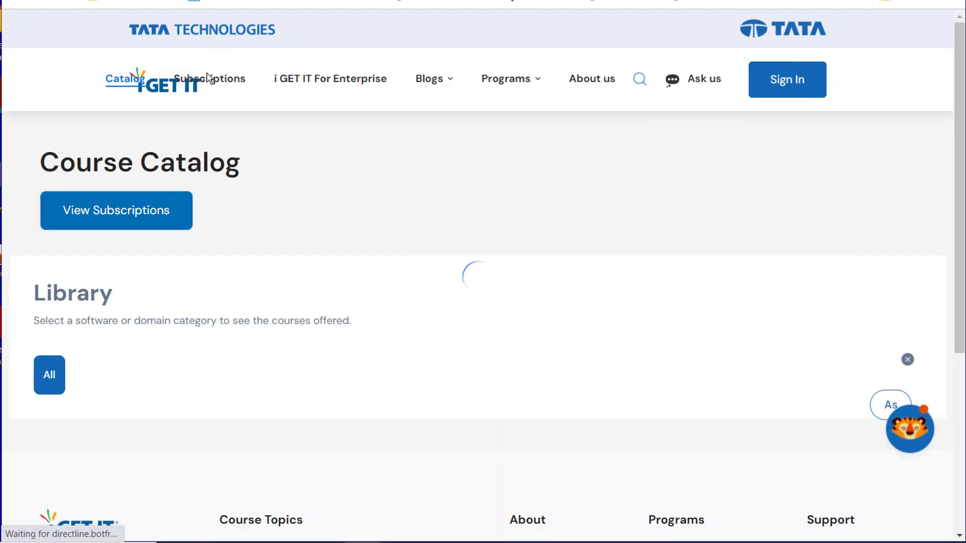
scroll(326, 289, "down", 3)
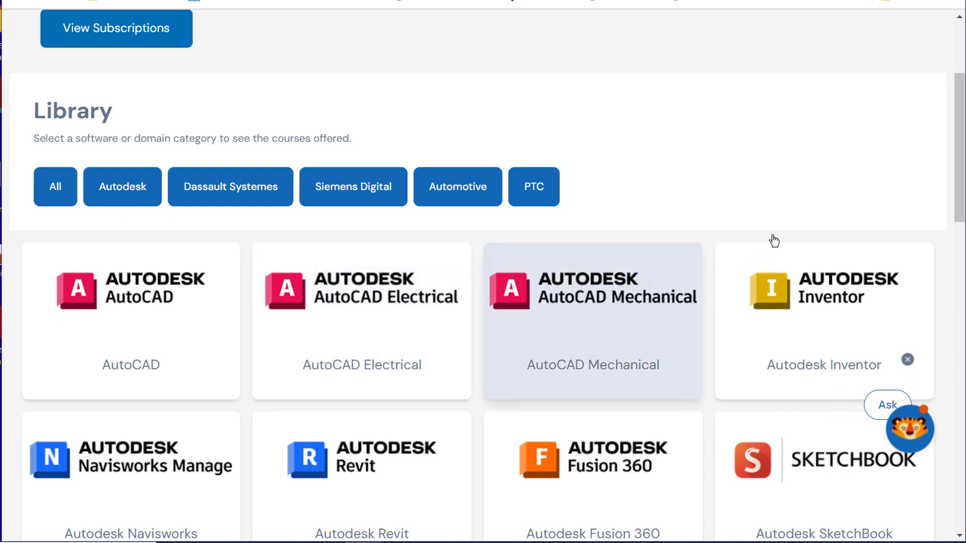
scroll(723, 227, "down", 1)
scroll(723, 226, "down", 3)
scroll(723, 347, "down", 3)
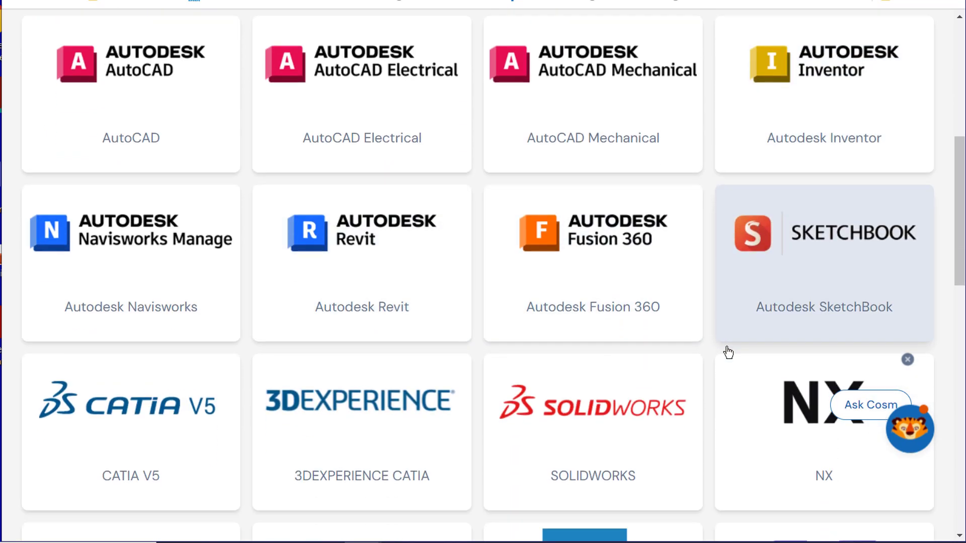
scroll(723, 355, "down", 2)
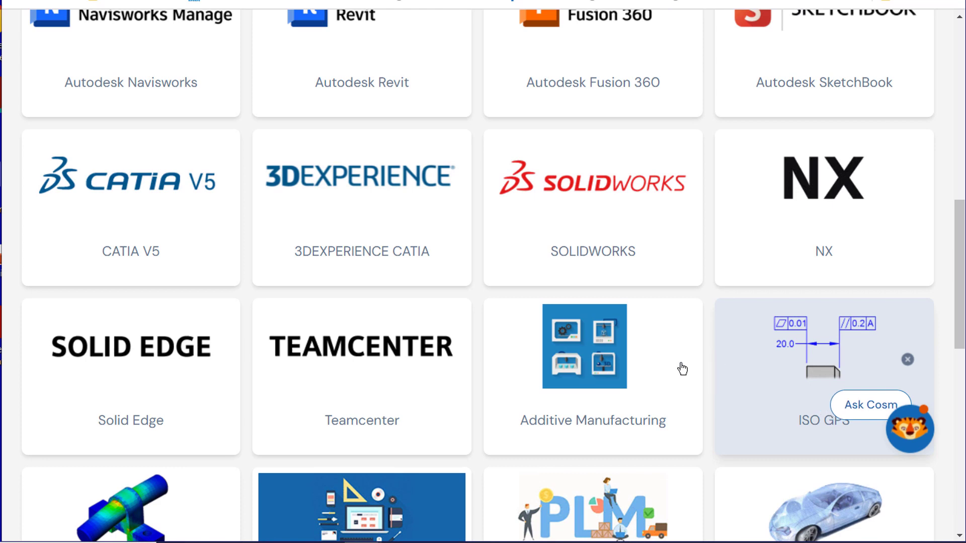
scroll(244, 377, "down", 2)
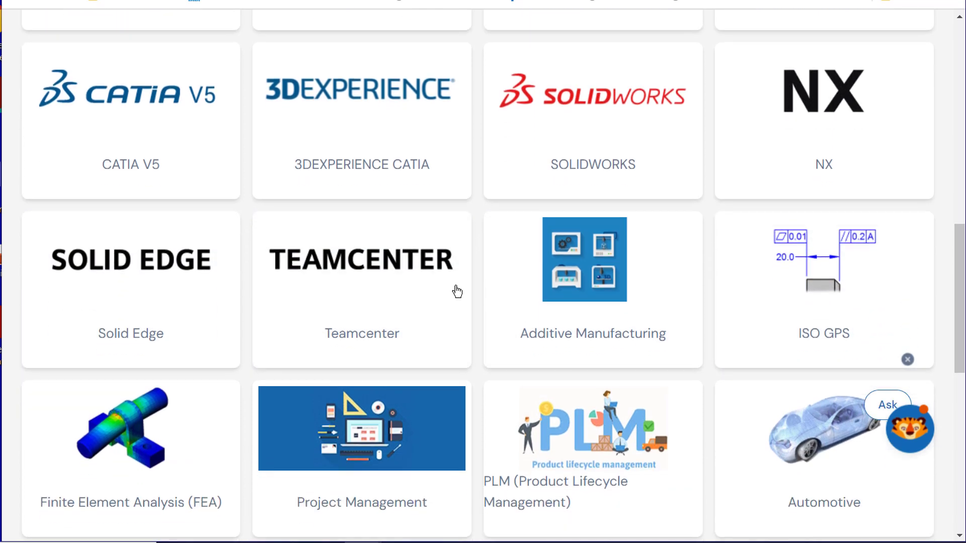
scroll(693, 410, "up", 1)
scroll(693, 410, "down", 3)
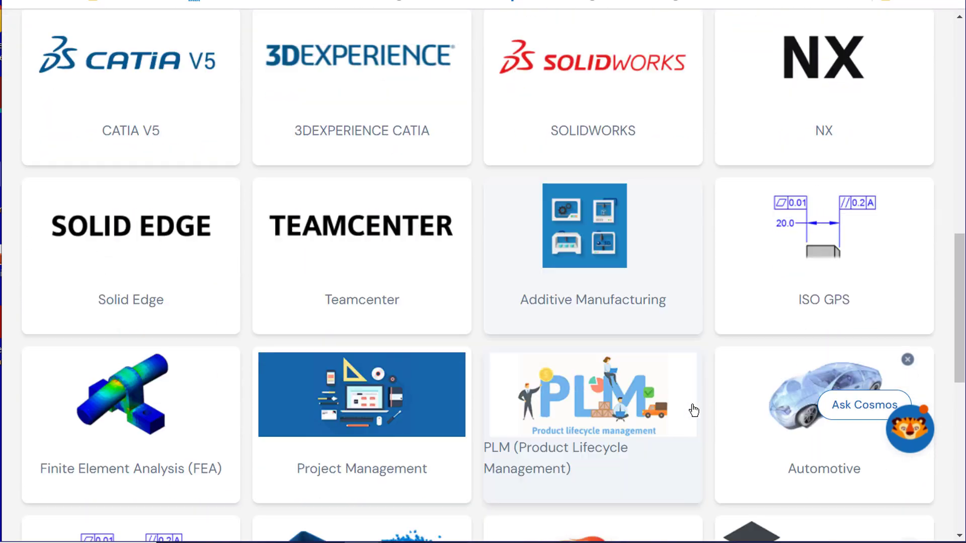
scroll(692, 409, "down", 5)
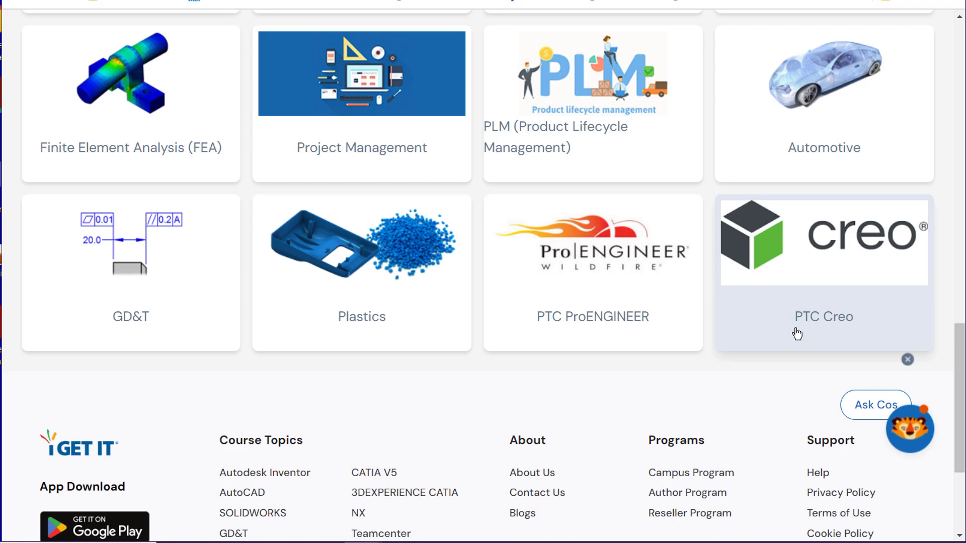
scroll(704, 359, "up", 20)
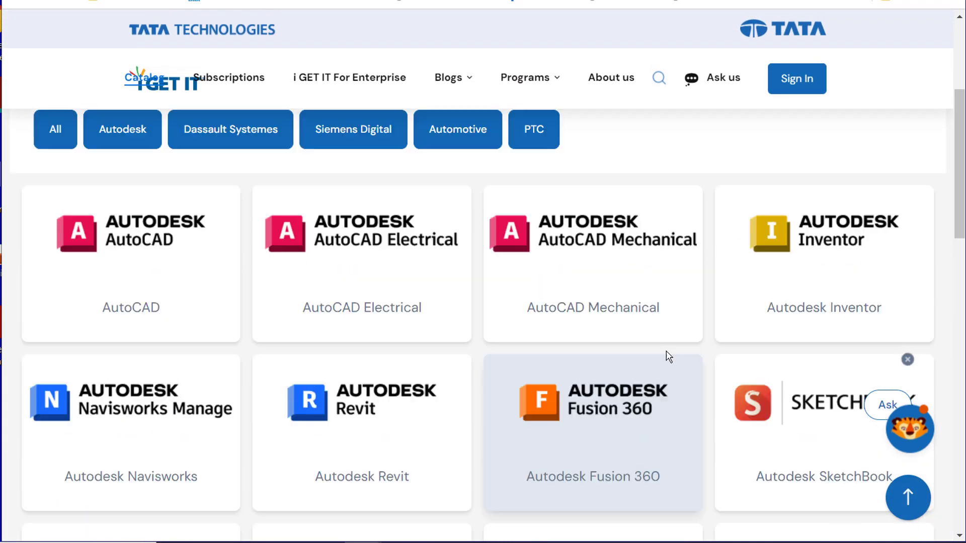
scroll(664, 345, "down", 10)
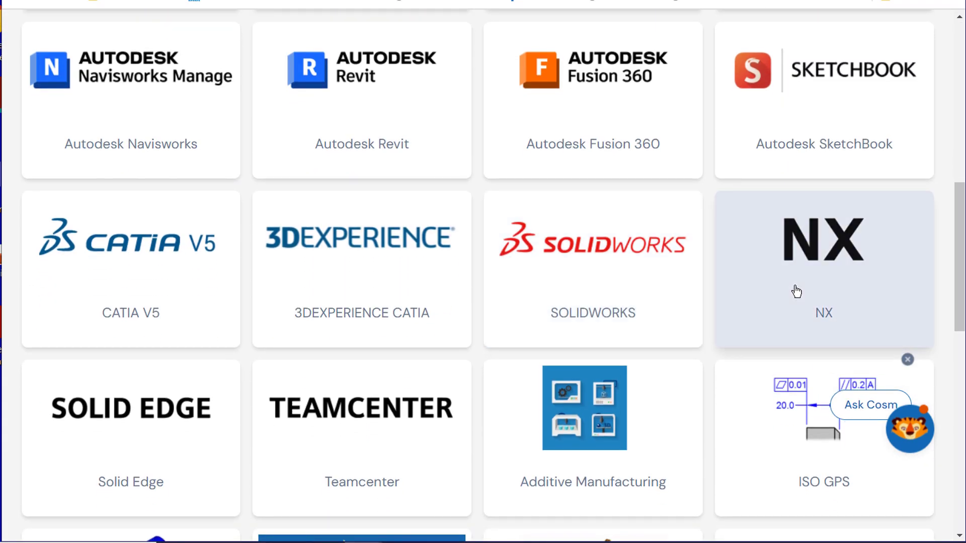
Show the courses in the NX category and browse the list.
left_click(795, 292)
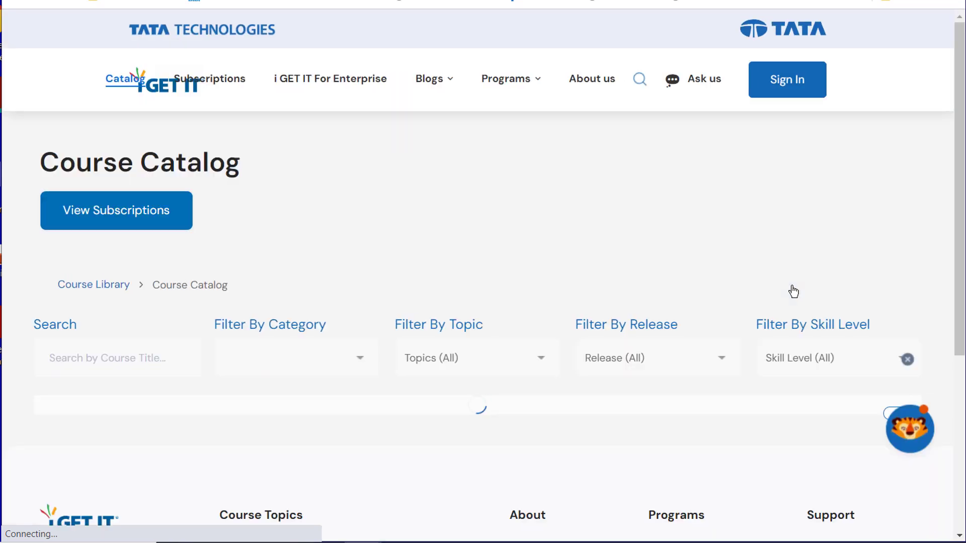
scroll(345, 255, "down", 3)
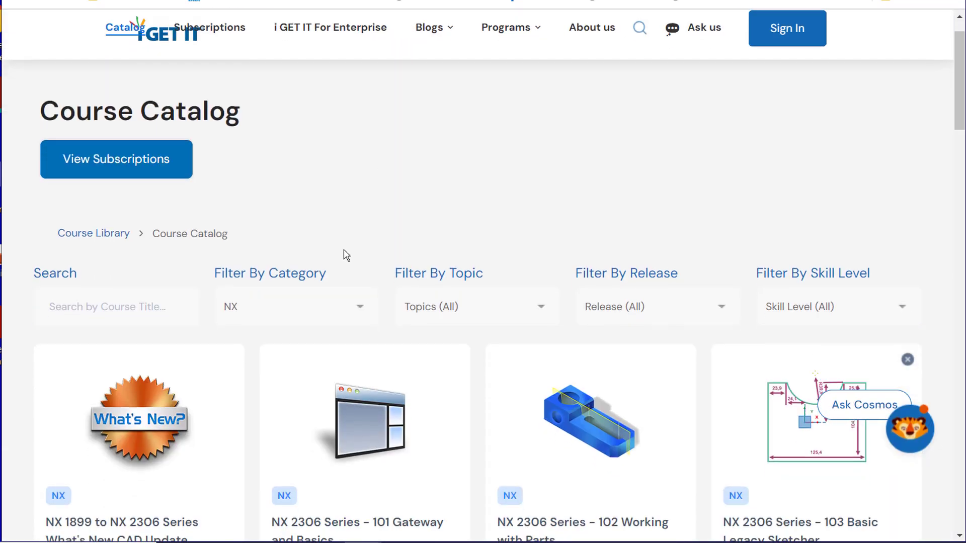
scroll(344, 250, "down", 4)
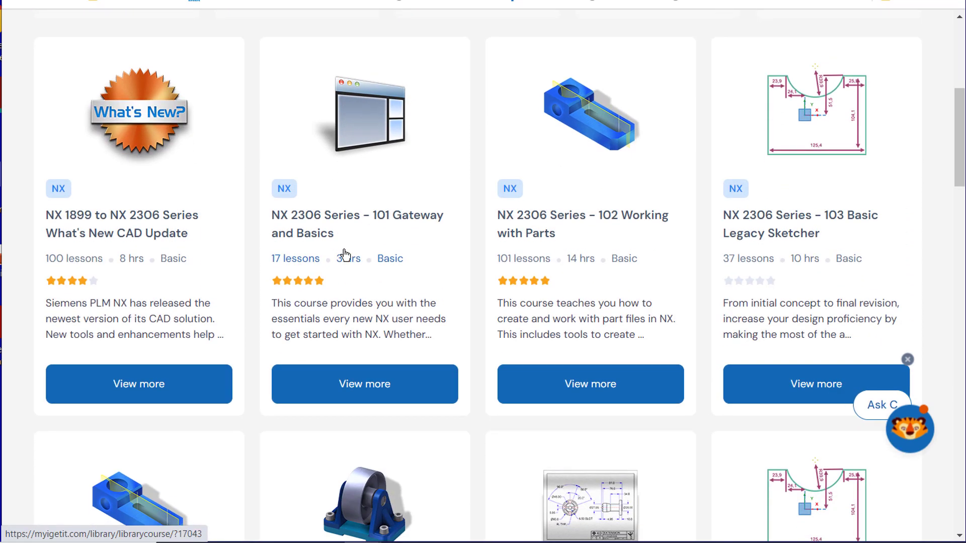
scroll(254, 293, "down", 3)
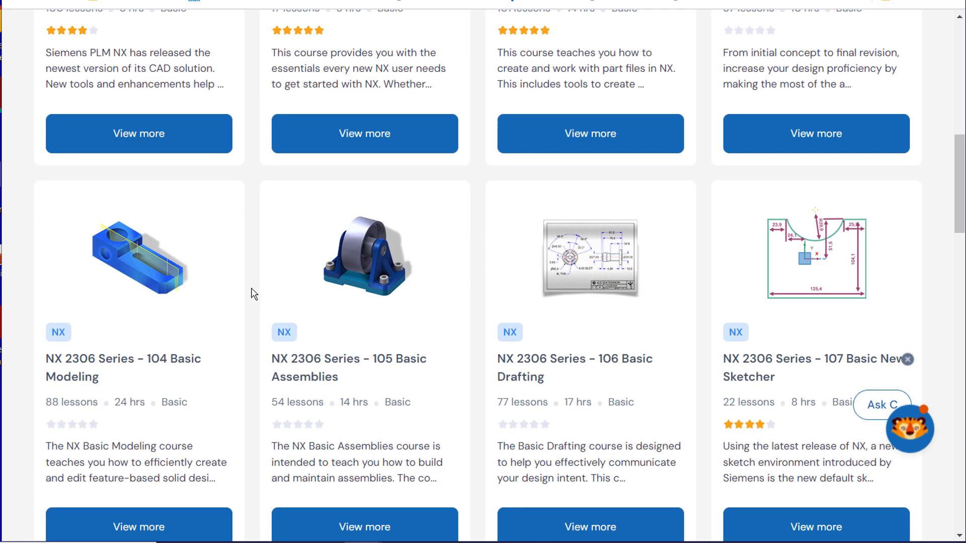
scroll(254, 295, "up", 5)
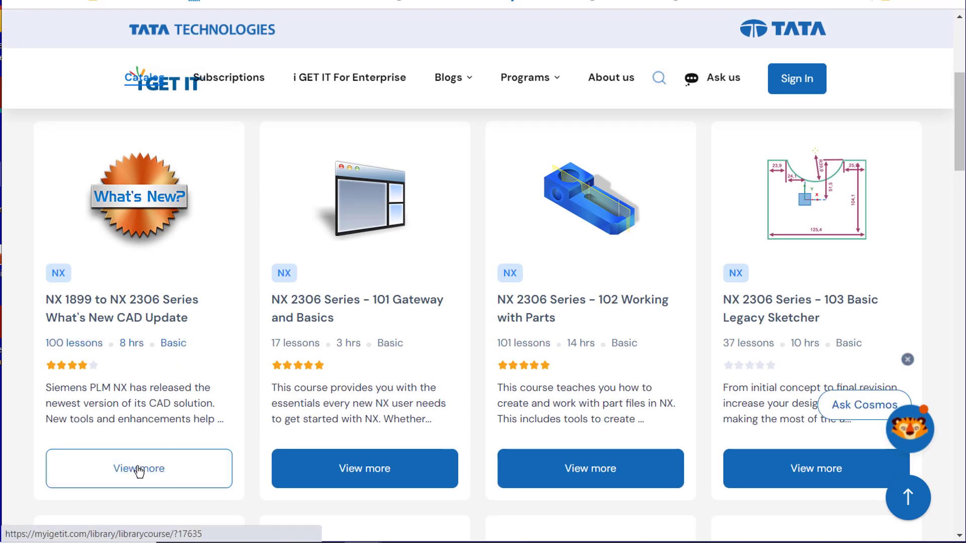
Open the NX 1899 to NX 2306 What's New CAD Update course overview and scroll through it.
left_click(140, 470)
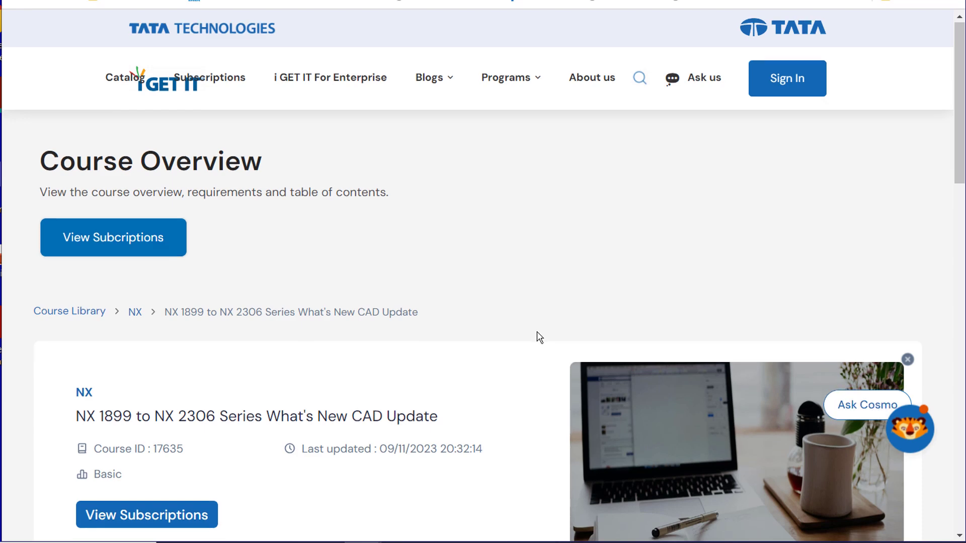
scroll(539, 337, "down", 6)
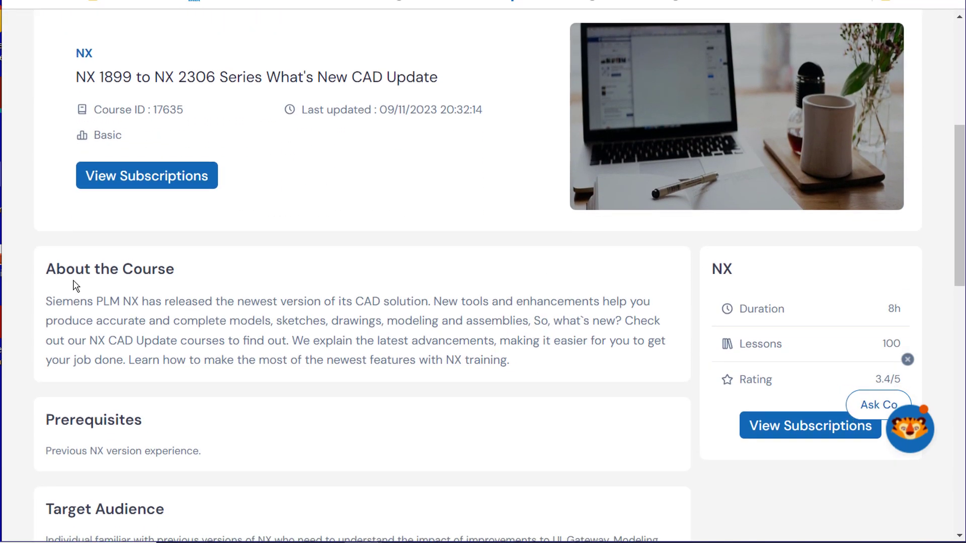
scroll(418, 405, "down", 4)
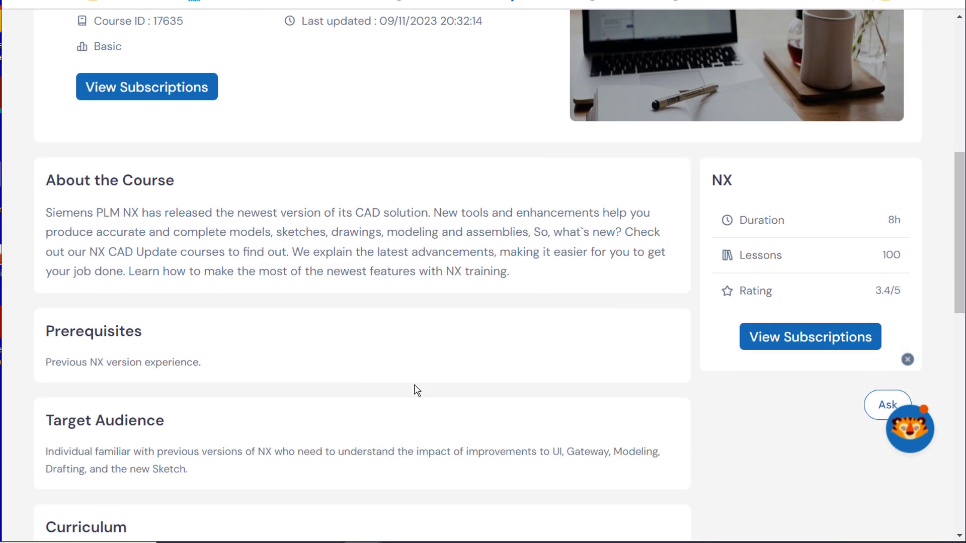
scroll(483, 402, "down", 2)
scroll(355, 315, "down", 5)
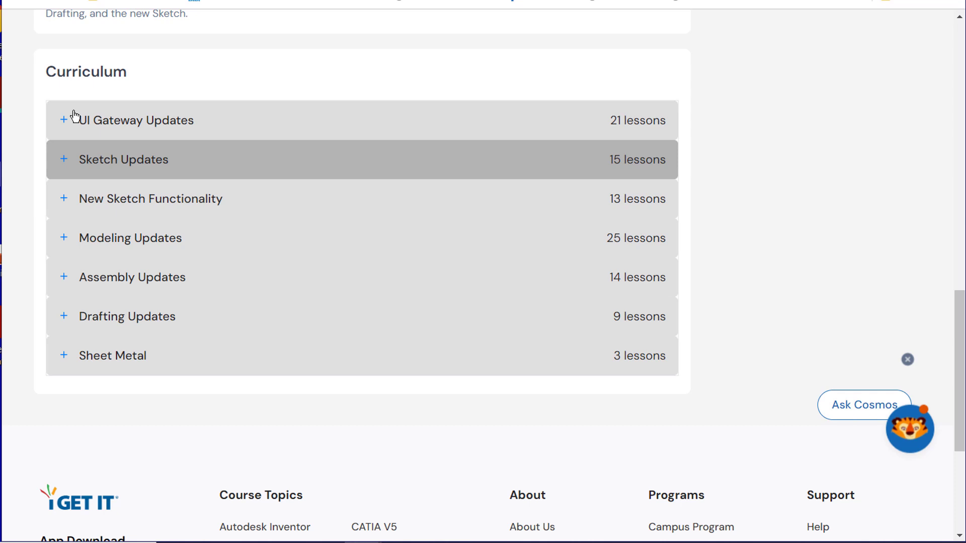
Expand and collapse the UI Gateway Updates lesson list, returning to the page top.
left_click(63, 122)
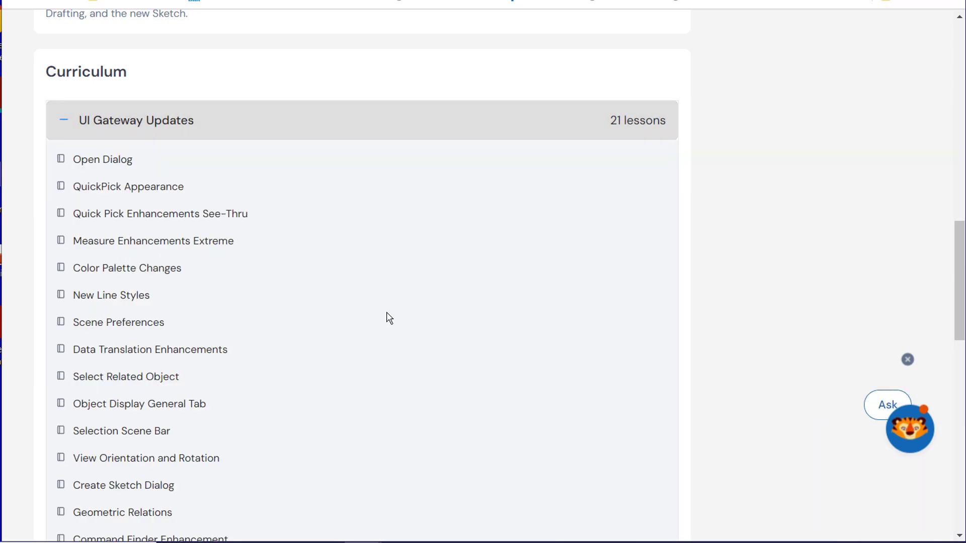
scroll(388, 317, "down", 2)
scroll(383, 318, "down", 4)
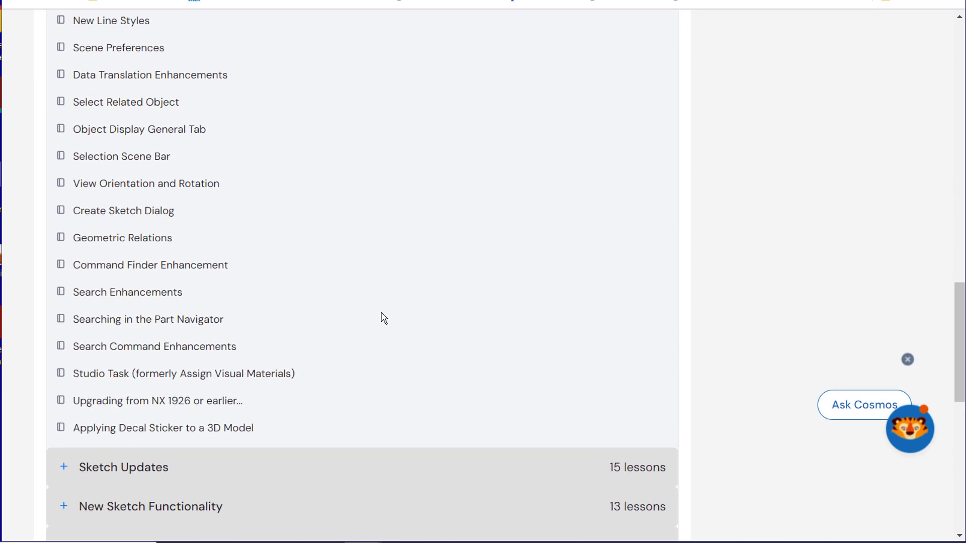
scroll(375, 317, "up", 12)
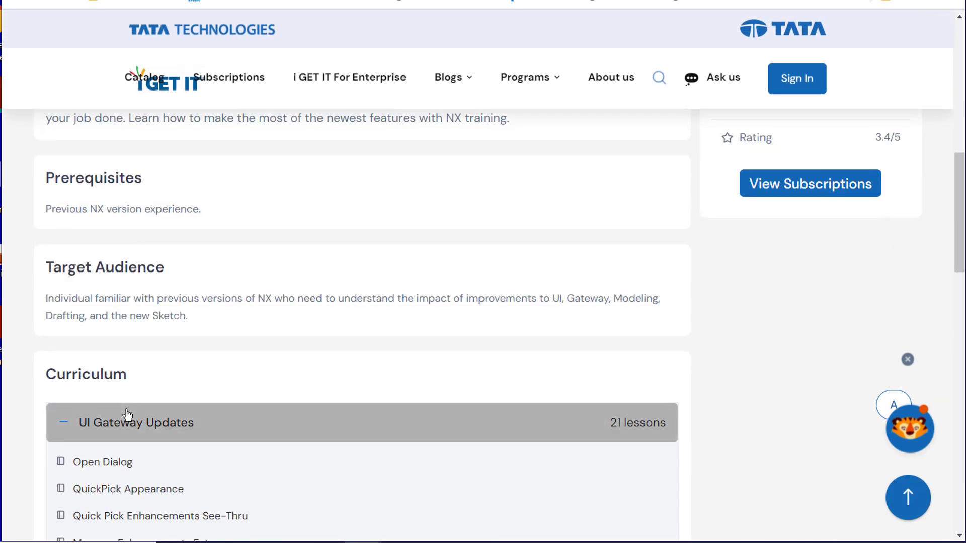
left_click(71, 426)
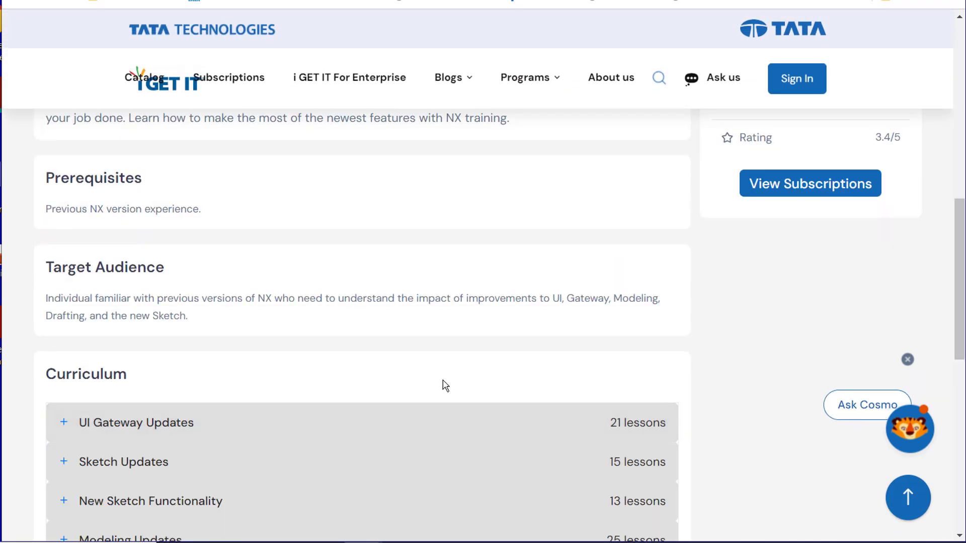
scroll(442, 384, "up", 3)
scroll(443, 384, "up", 9)
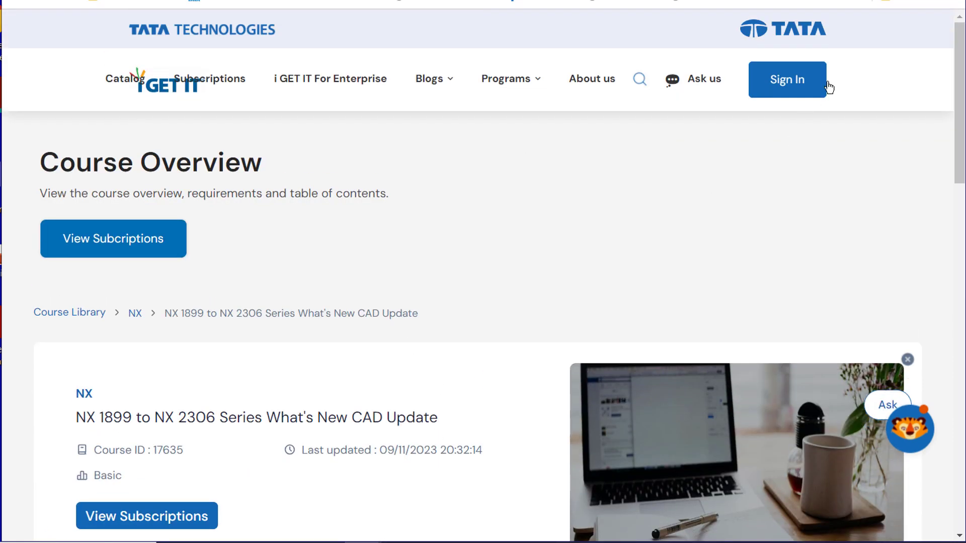
Sign in with the saved login details and go to the Learning page.
left_click(800, 85)
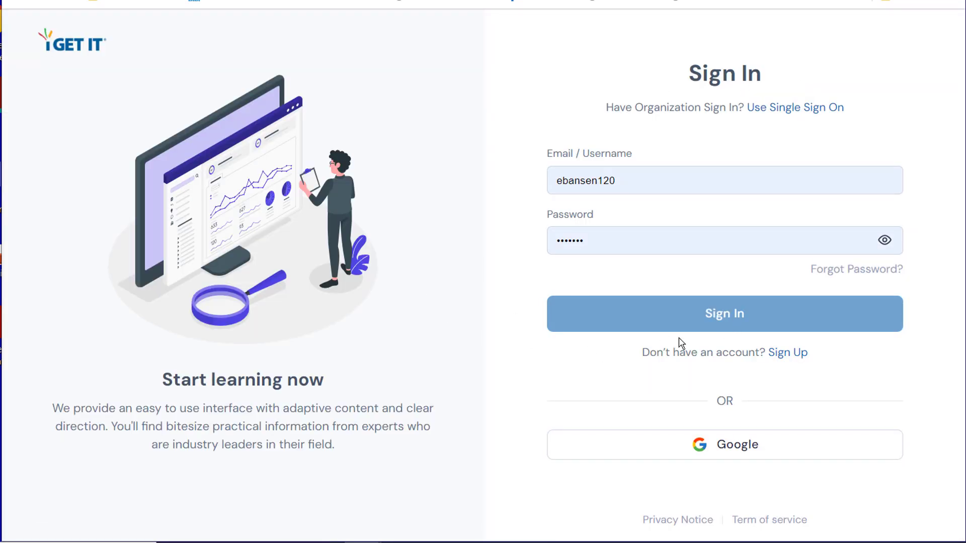
left_click(719, 314)
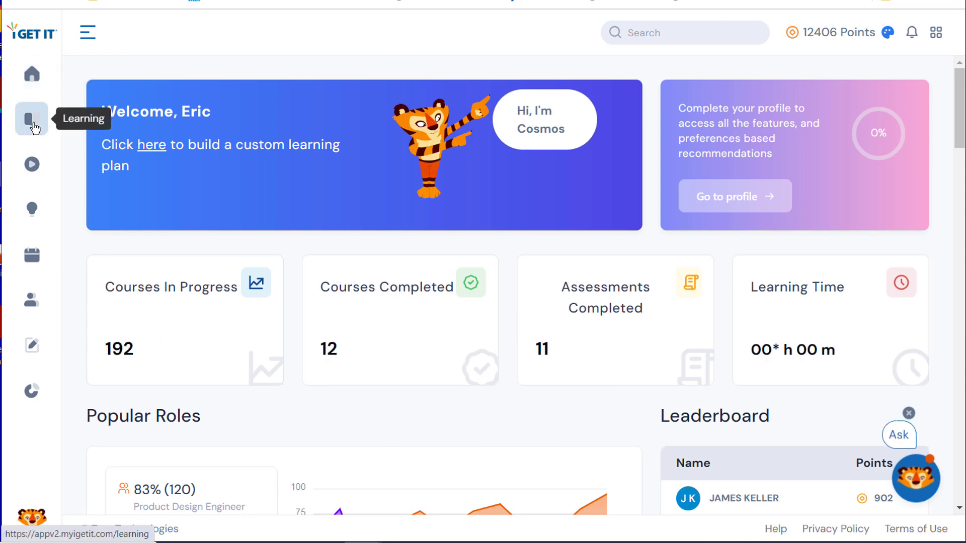
left_click(33, 121)
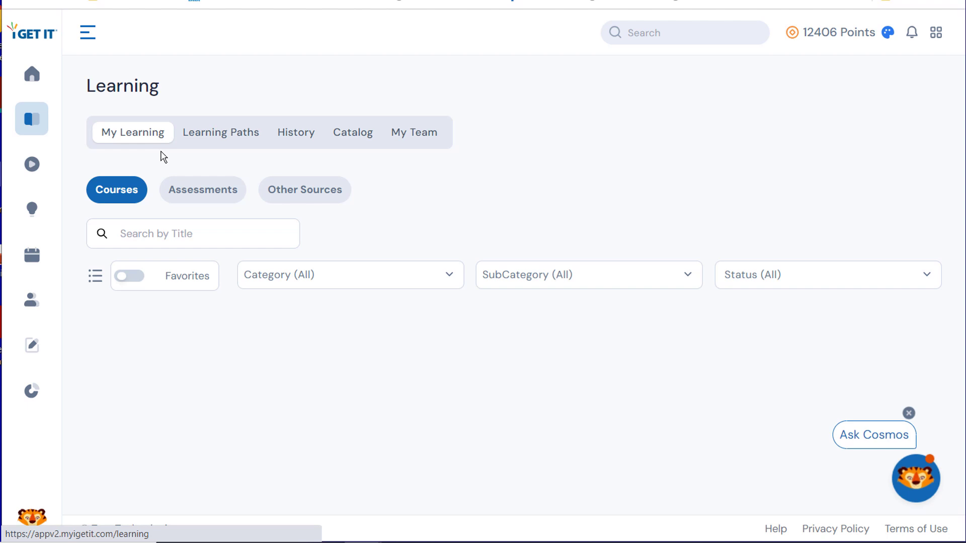
Look through the Category and SubCategory filter lists, leaving both unchanged at All.
left_click(392, 280)
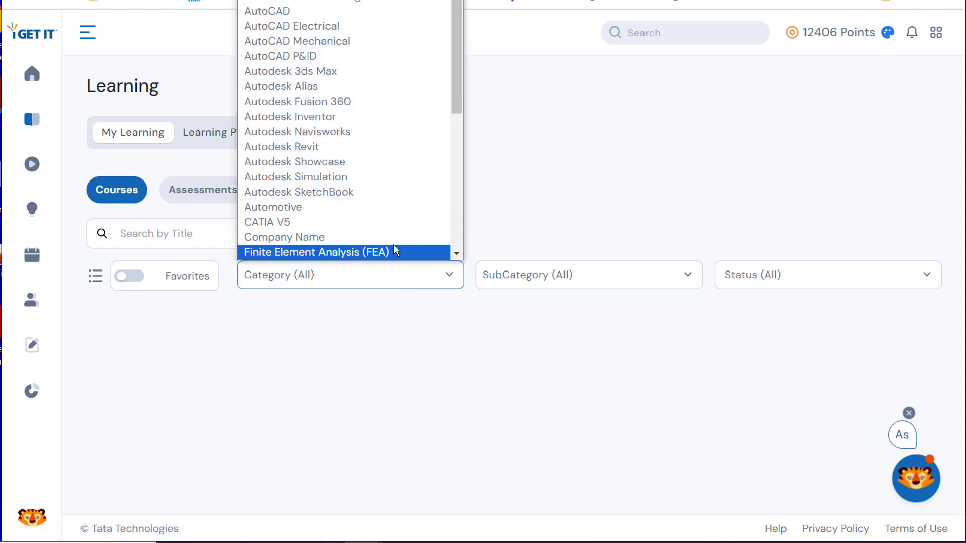
left_click_drag(457, 82, 453, 55)
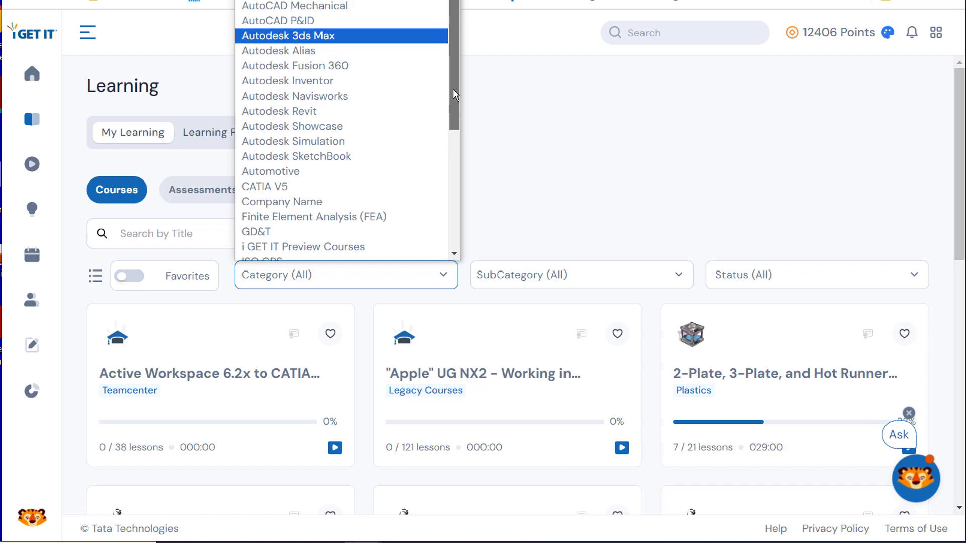
left_click(536, 194)
left_click(562, 282)
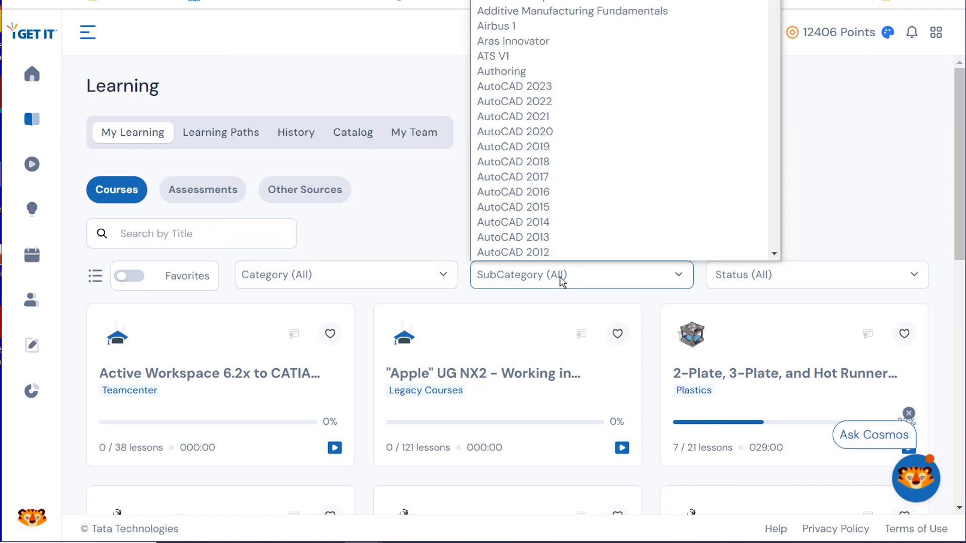
scroll(576, 252, "down", 1)
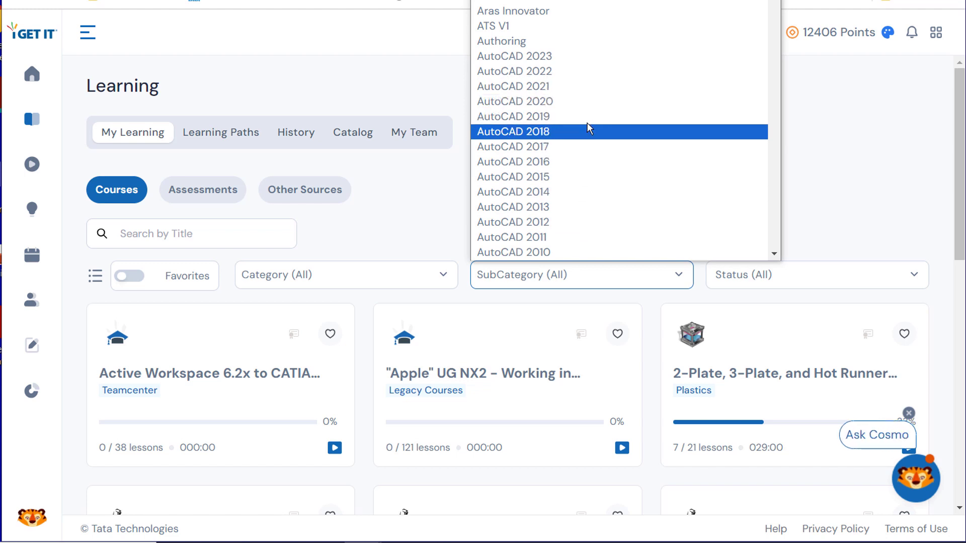
scroll(629, 232, "down", 3)
scroll(635, 234, "down", 15)
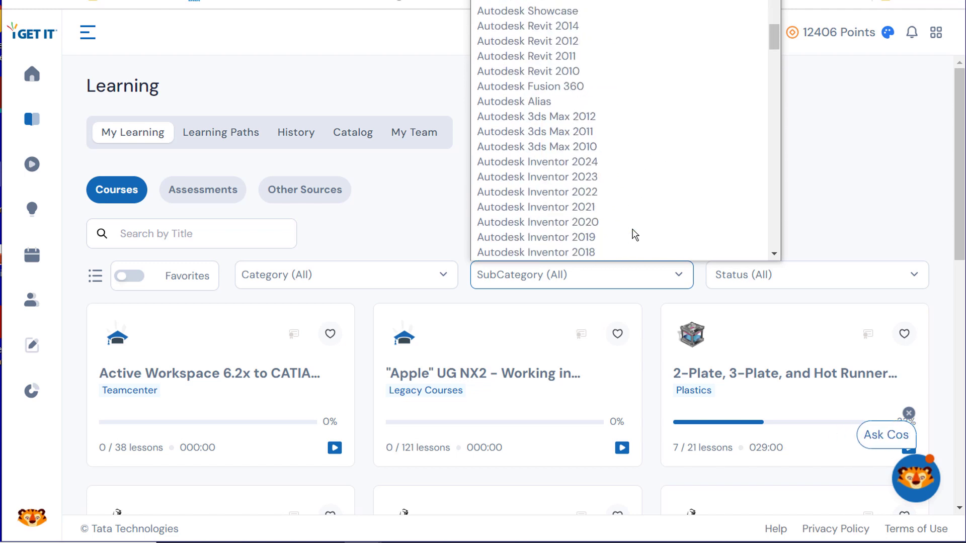
scroll(635, 235, "up", 12)
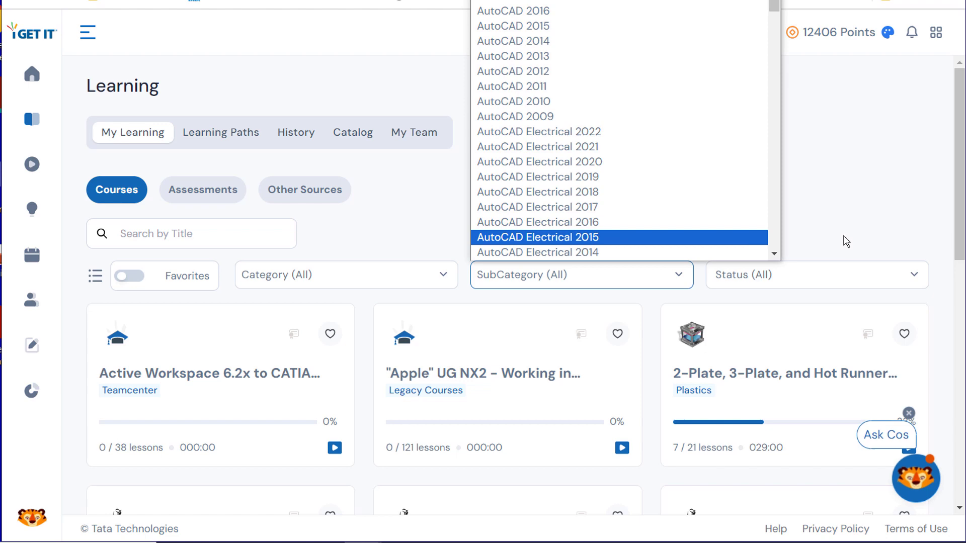
left_click(338, 250)
View the Assessments and Learning Paths tabs, then scroll through the Catalog of product courses.
left_click(211, 189)
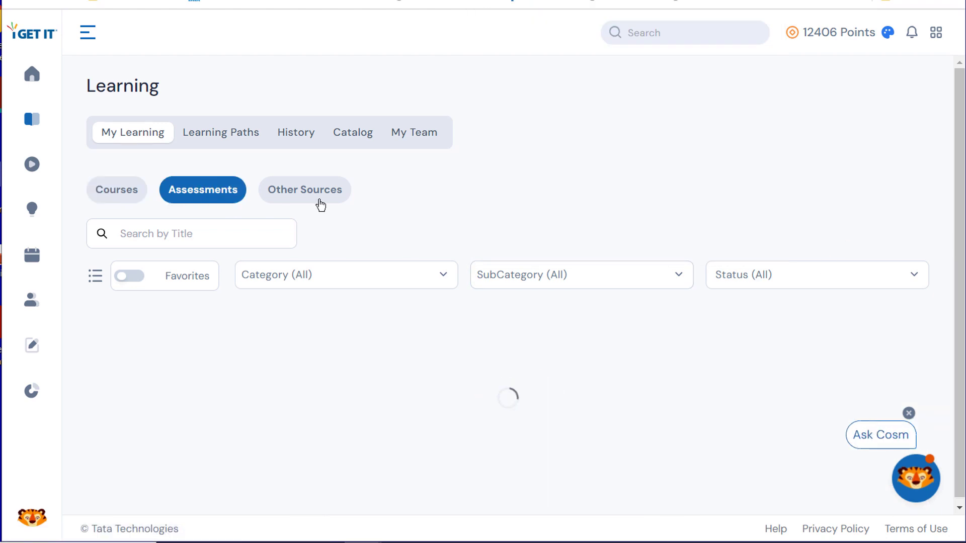
left_click(120, 194)
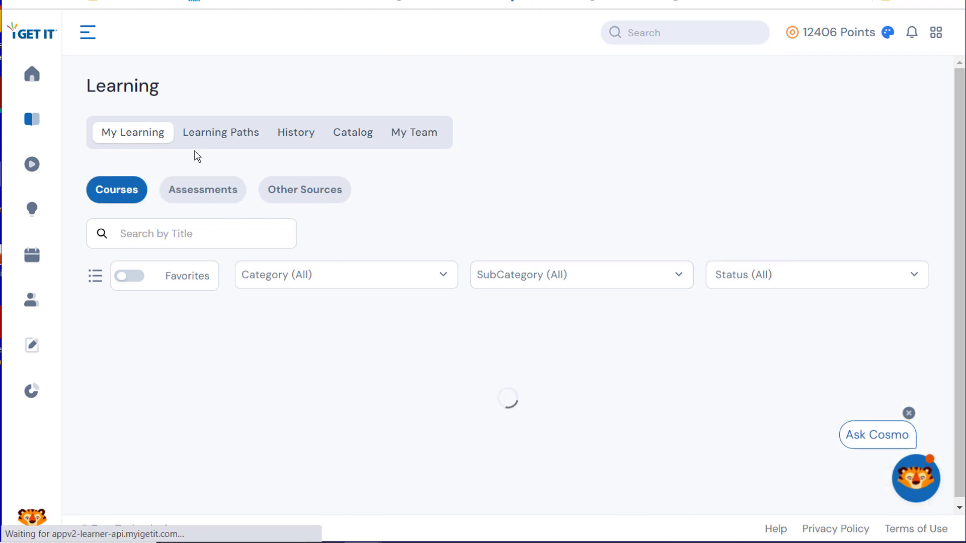
left_click(233, 136)
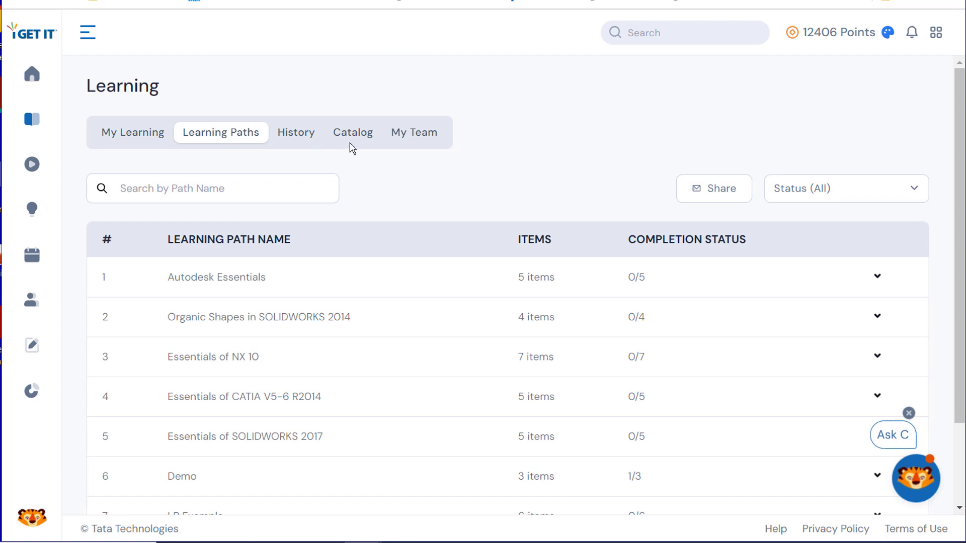
left_click(364, 140)
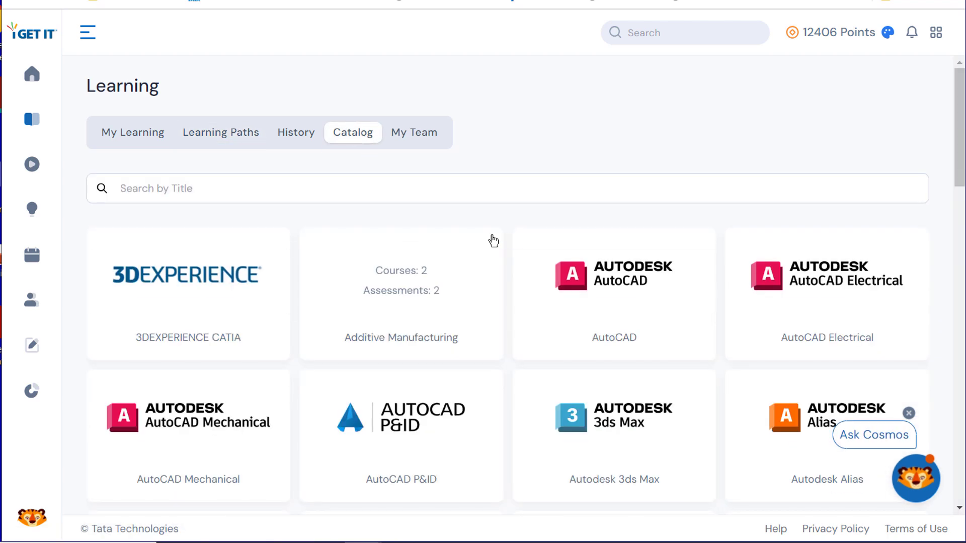
scroll(507, 280, "down", 10)
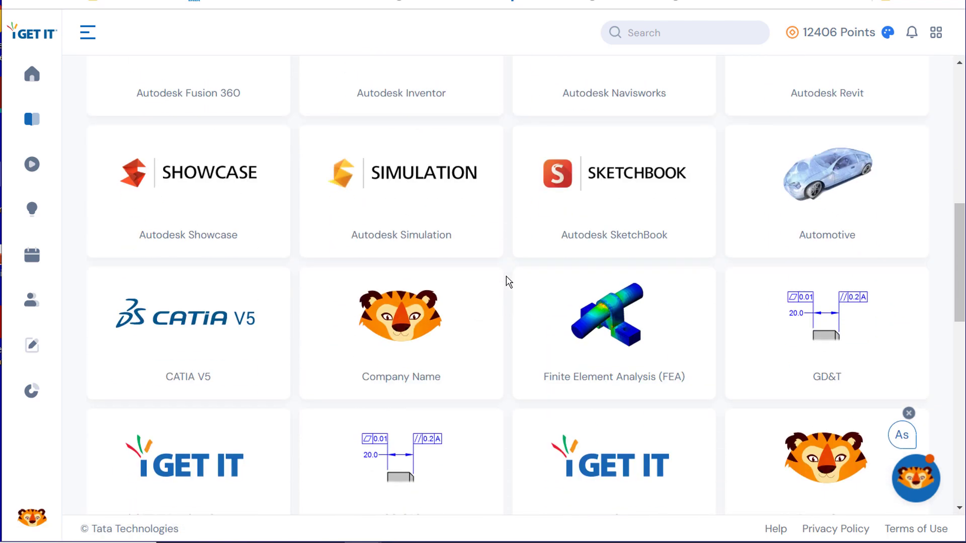
scroll(506, 280, "down", 3)
scroll(505, 278, "up", 13)
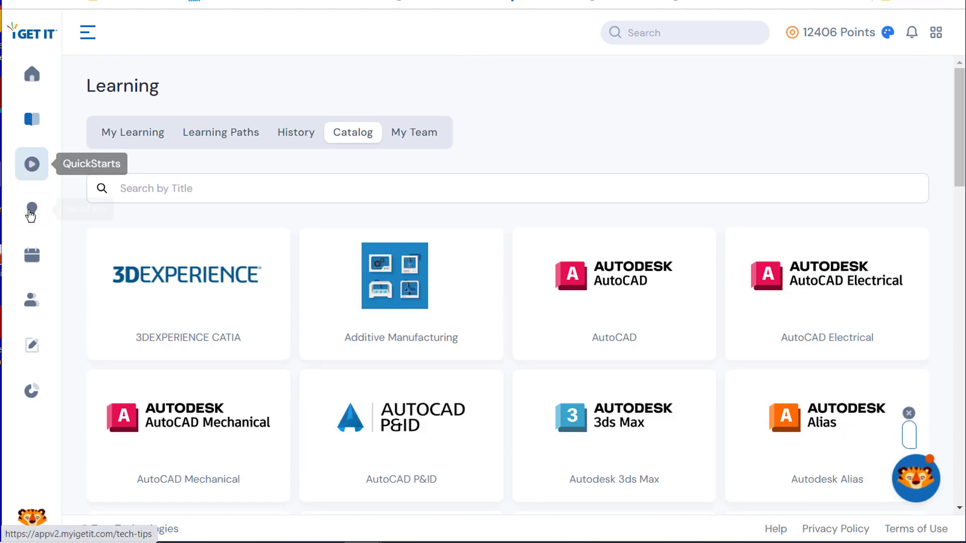
View the Tech Tips articles, then scroll through the home dashboard's progress and learning paths.
left_click(31, 209)
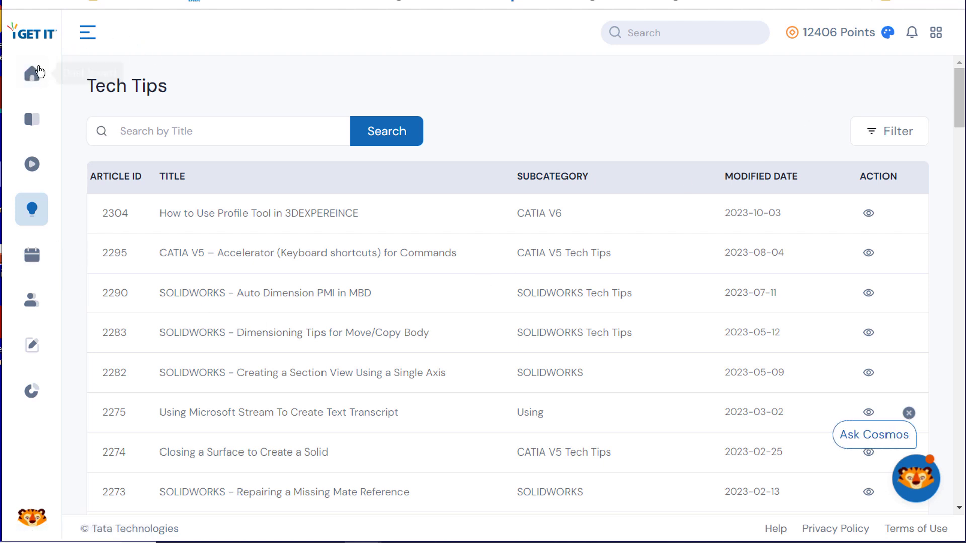
left_click(34, 73)
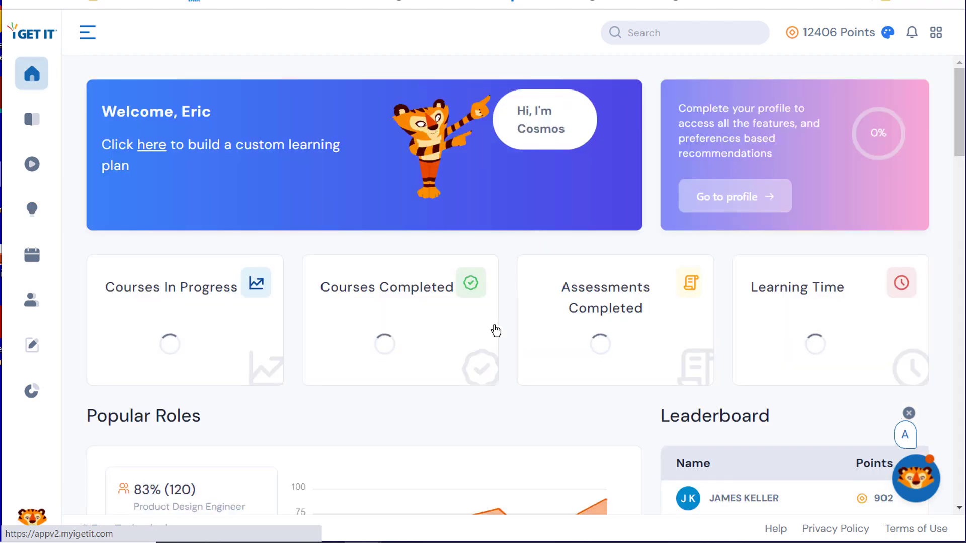
scroll(495, 330, "down", 5)
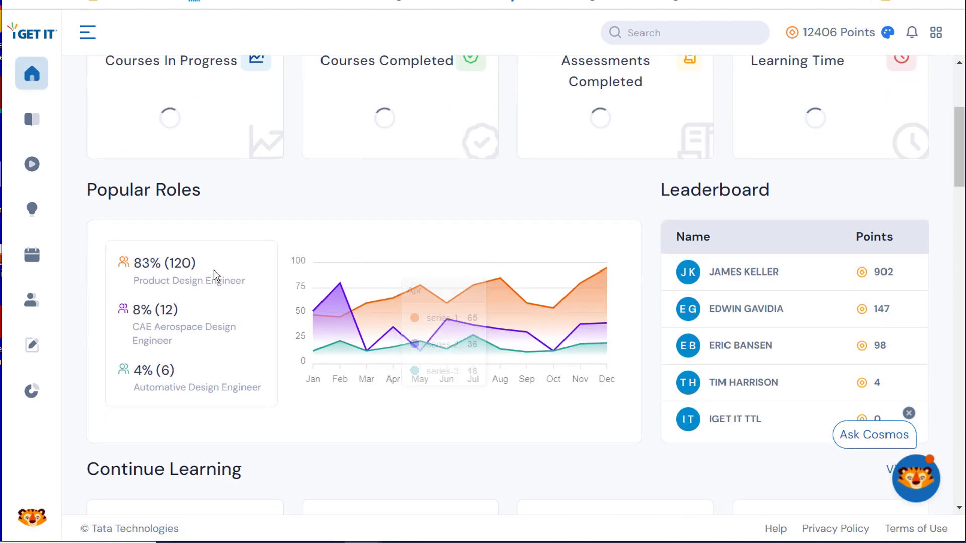
scroll(672, 426, "down", 4)
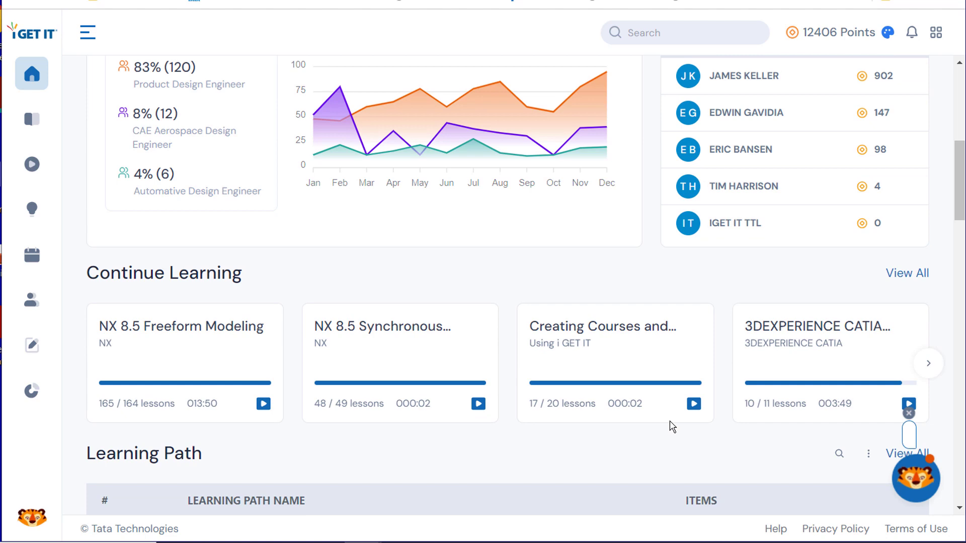
scroll(669, 425, "up", 2)
scroll(554, 392, "down", 3)
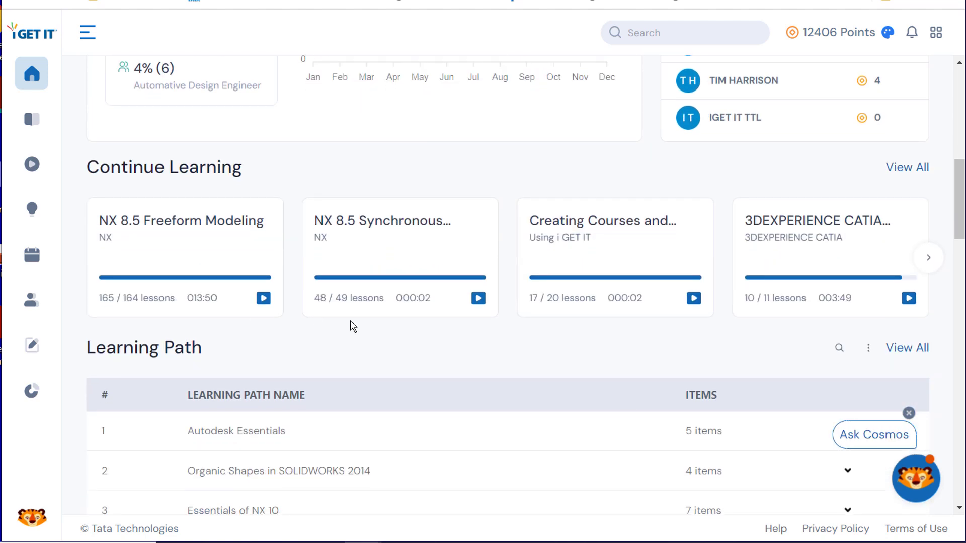
scroll(695, 346, "down", 6)
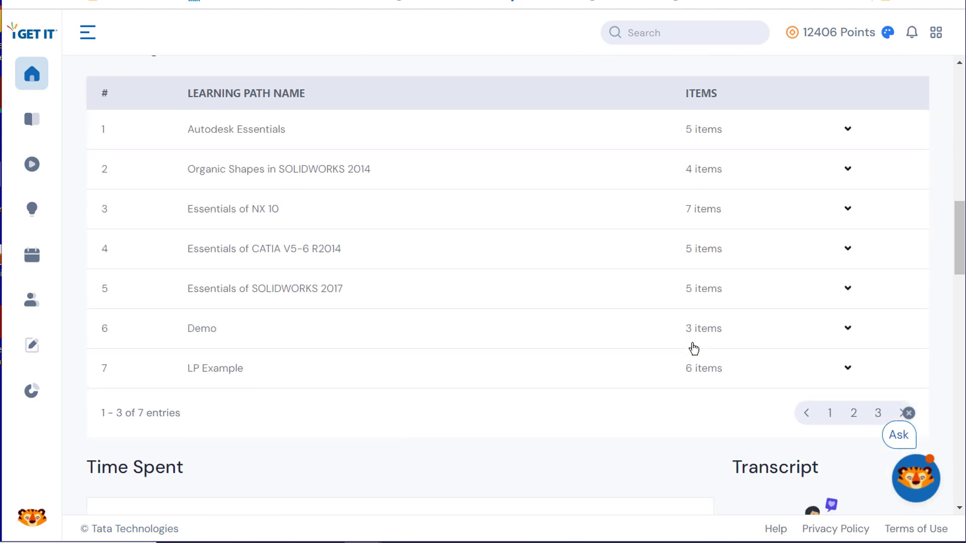
scroll(686, 355, "down", 6)
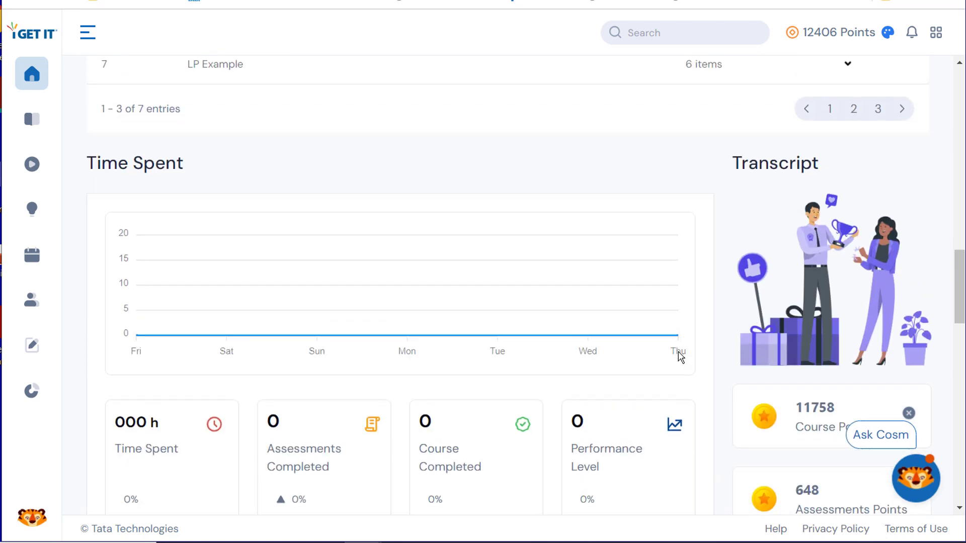
scroll(679, 357, "up", 6)
scroll(680, 357, "up", 15)
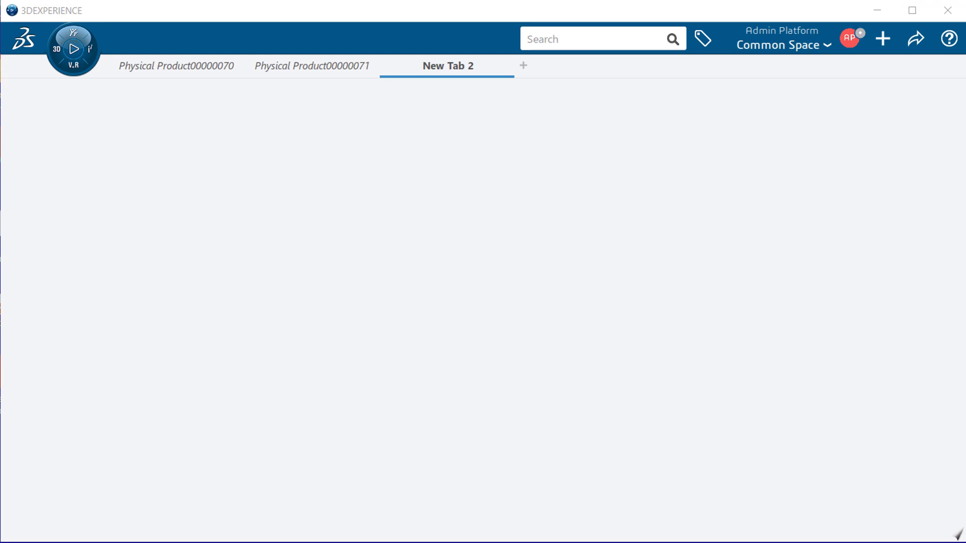
Create a new 3D Part, Physical Product00000073, from the + menu.
left_click(882, 38)
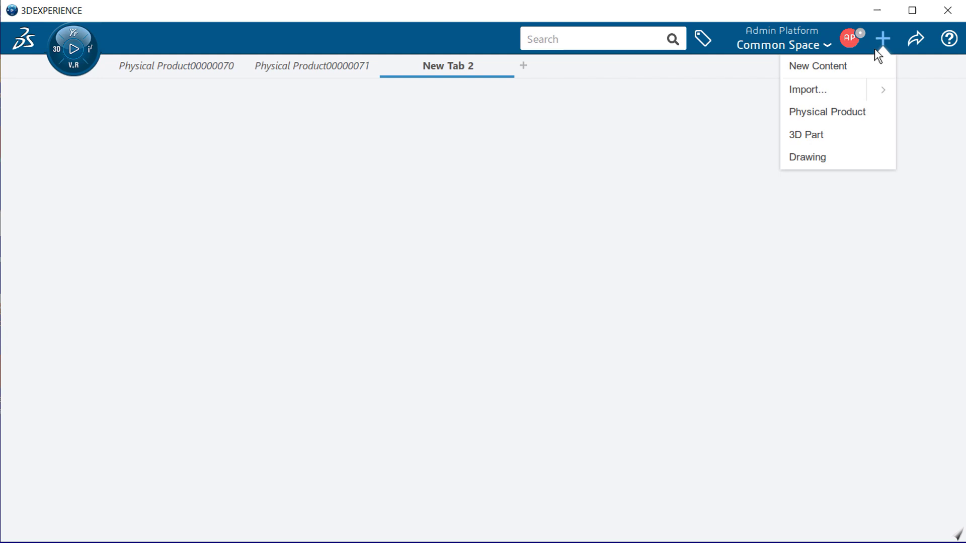
left_click(807, 136)
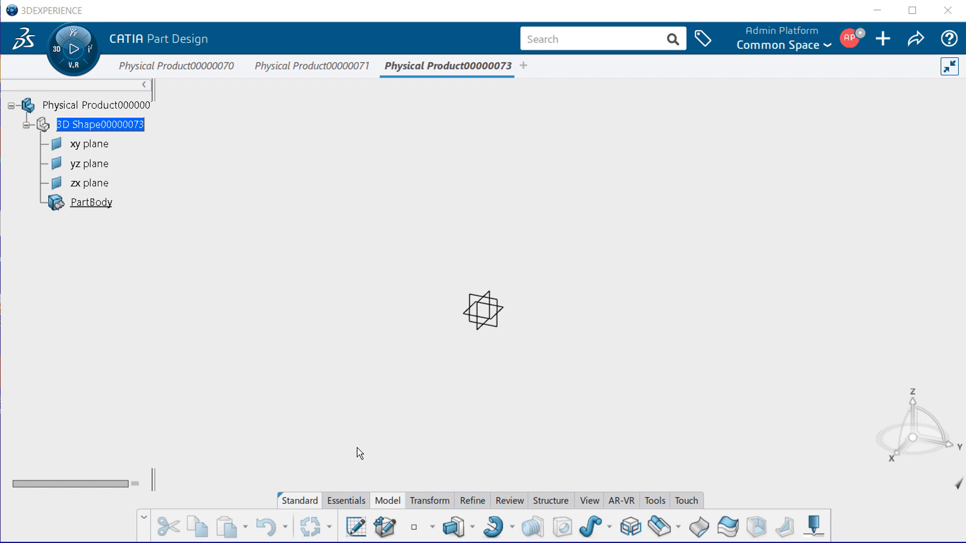
Start a positioned sketch with Sliding support type on the yz plane.
left_click(356, 527)
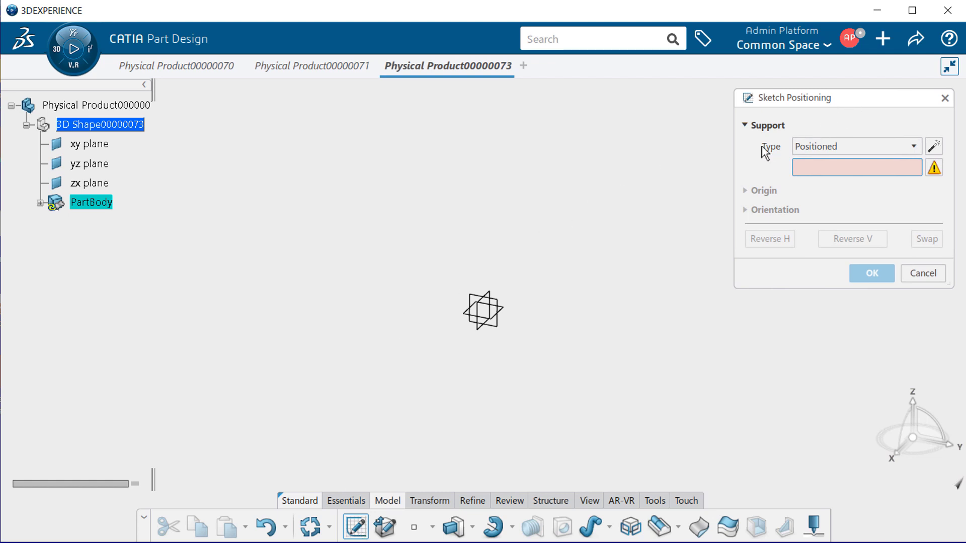
left_click(892, 151)
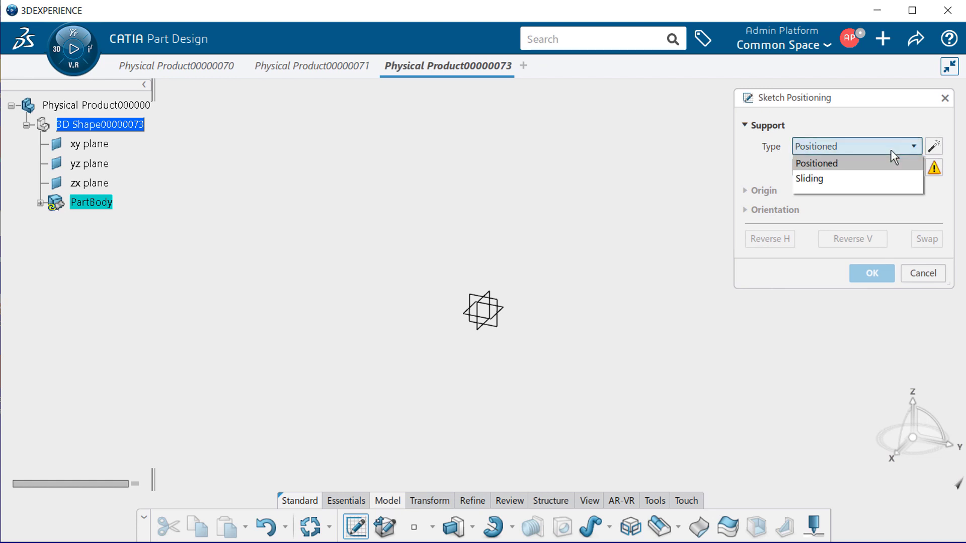
left_click(866, 179)
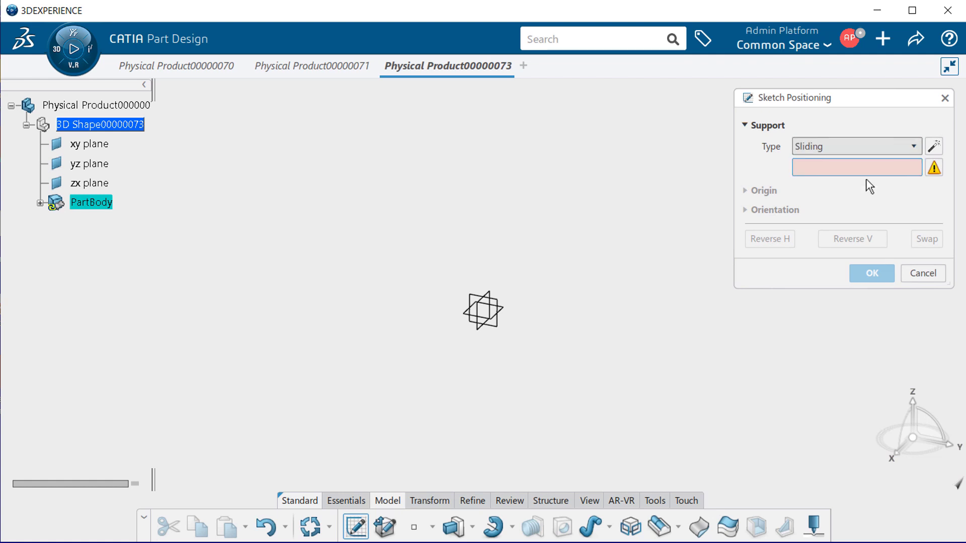
left_click(98, 166)
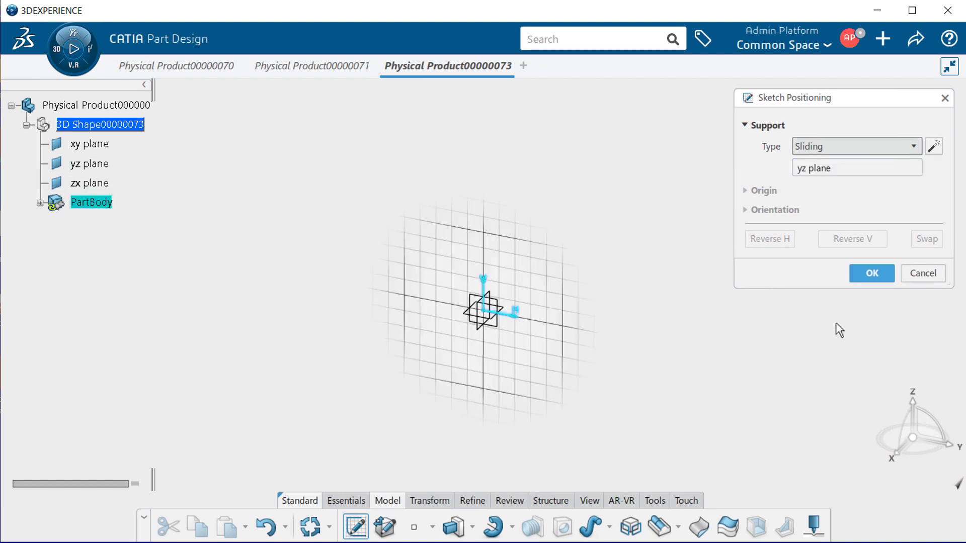
Enter Sketcher on the yz-plane sketch, then start and cancel the Conic curve tool.
left_click(873, 273)
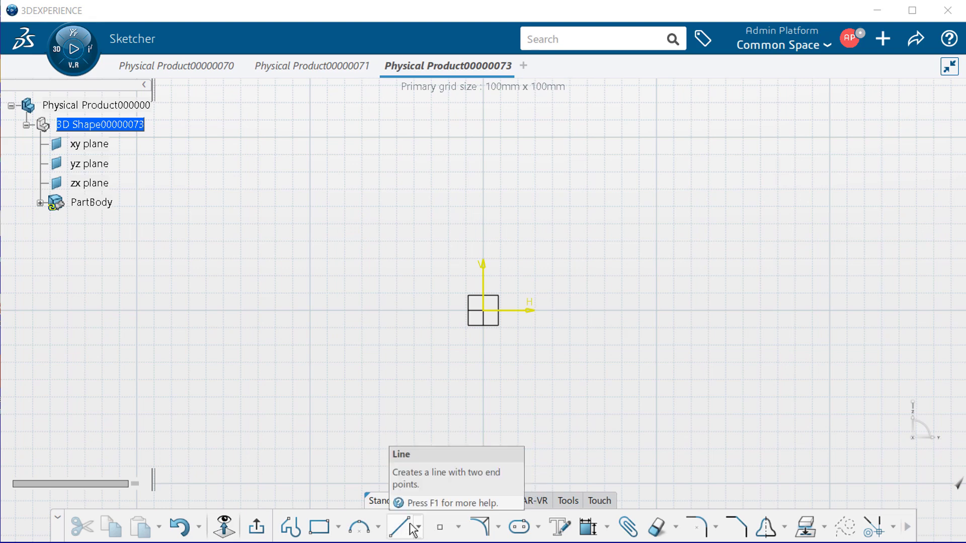
left_click(498, 526)
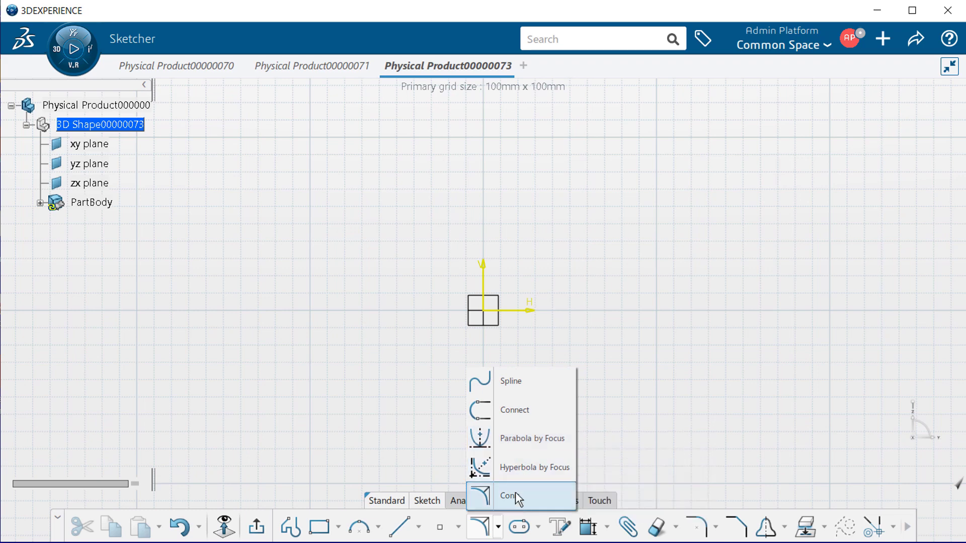
left_click(482, 527)
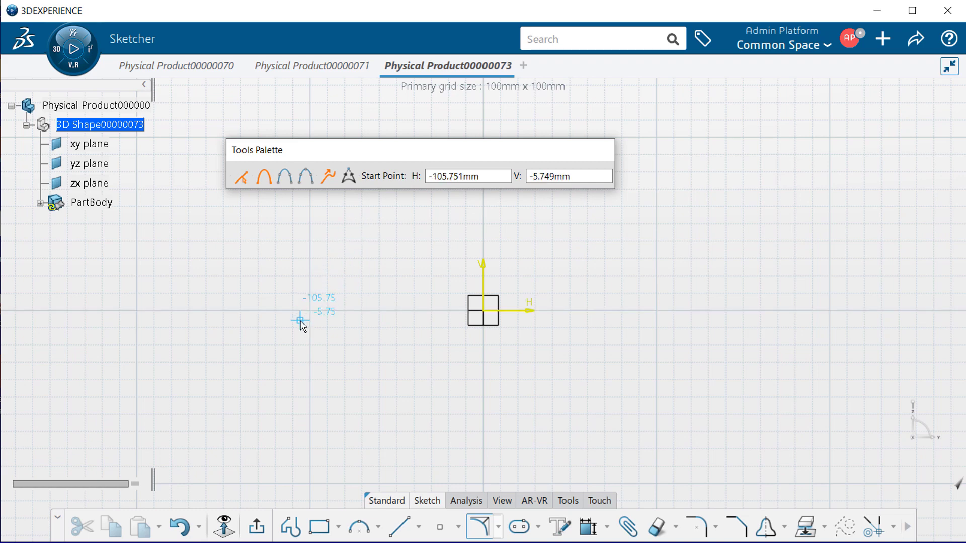
key("Escape")
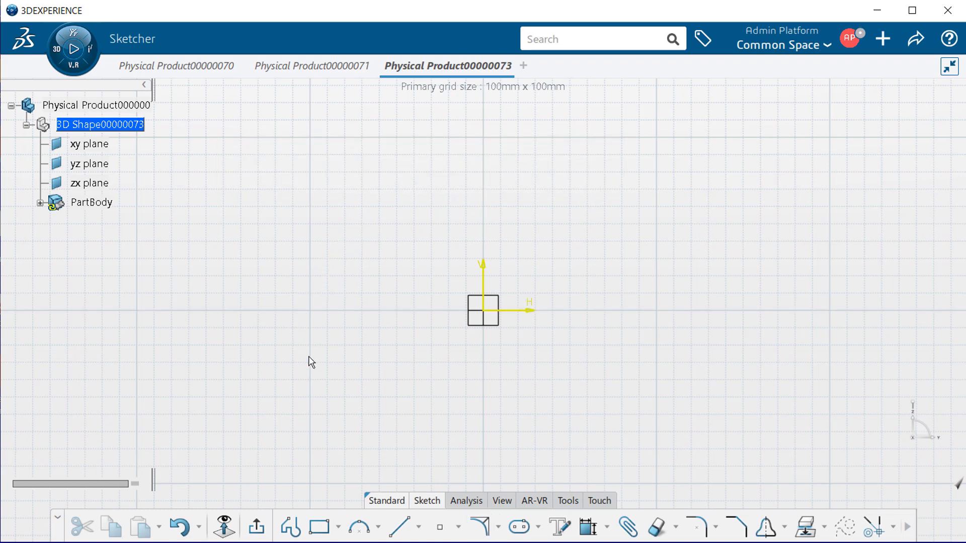
Exit Sketcher and switch to the Physical Product00000071 part containing Sketch.9.
left_click(257, 528)
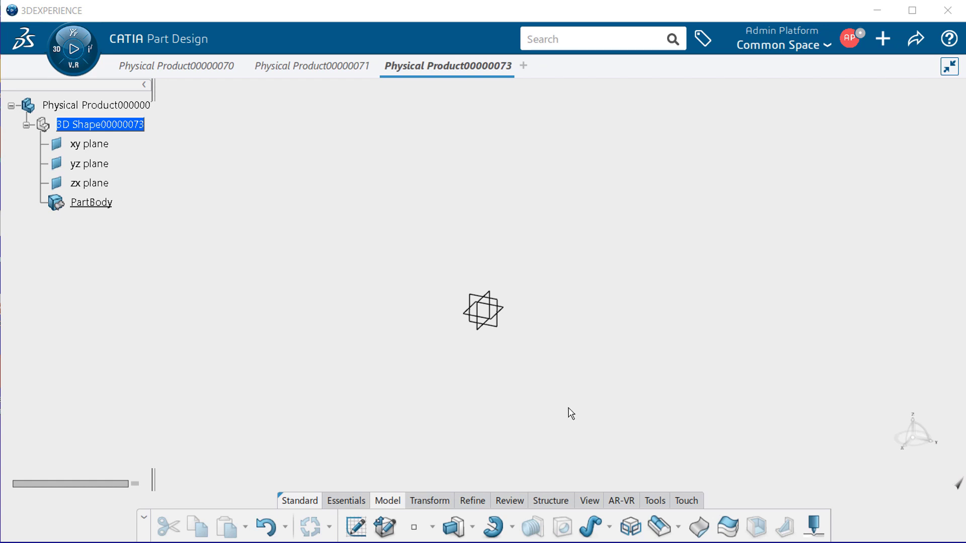
left_click(294, 65)
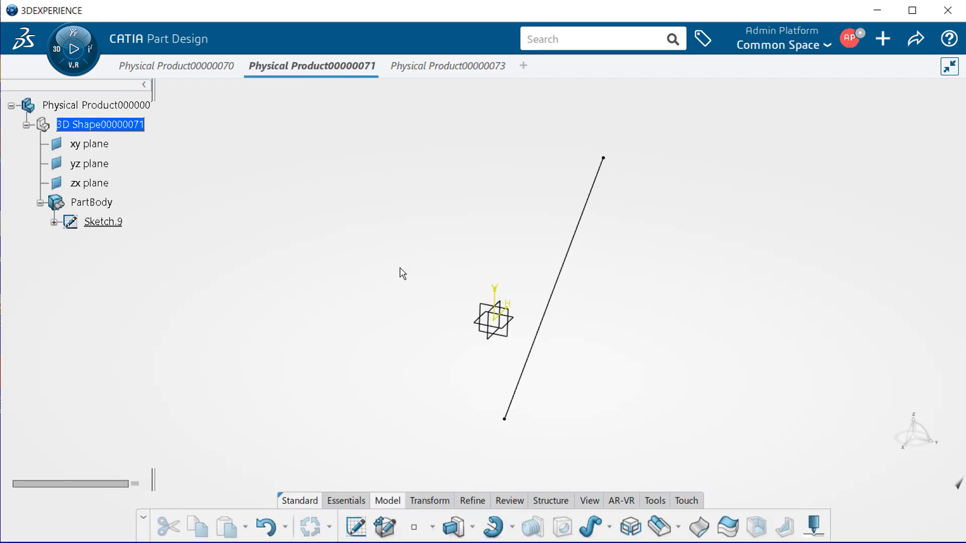
Position a new sketch on the yz plane, origin as projection point on Sketch.9's line endpoint.
left_click(356, 528)
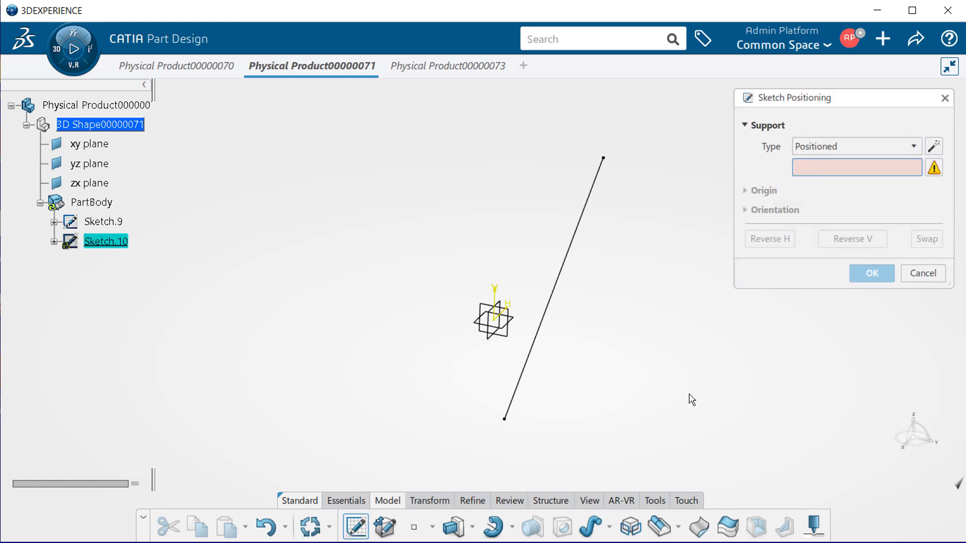
left_click(857, 148)
left_click(858, 150)
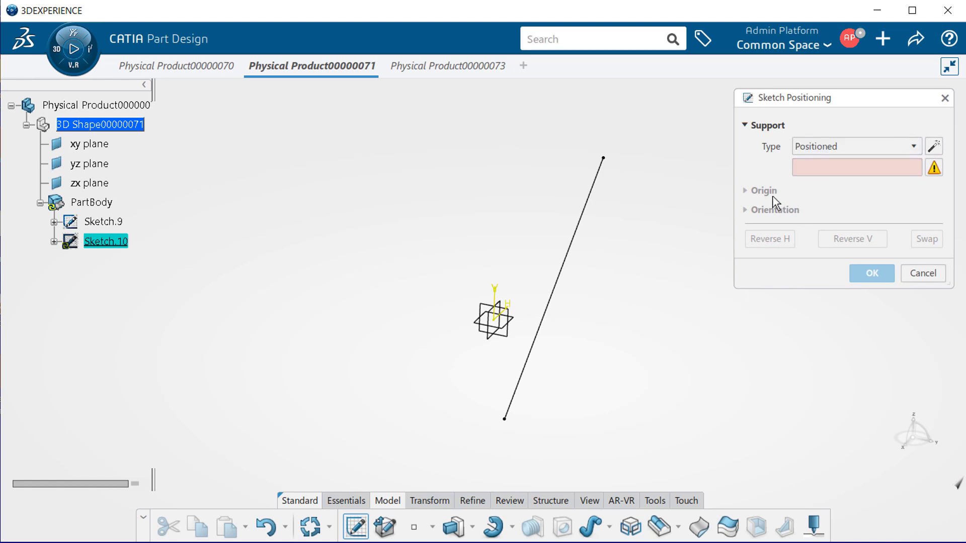
left_click(511, 336)
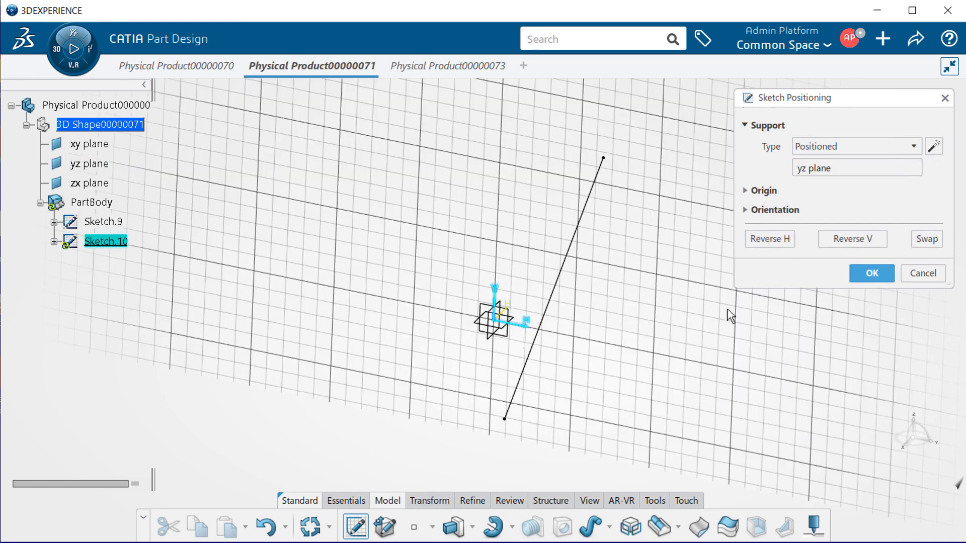
left_click(767, 192)
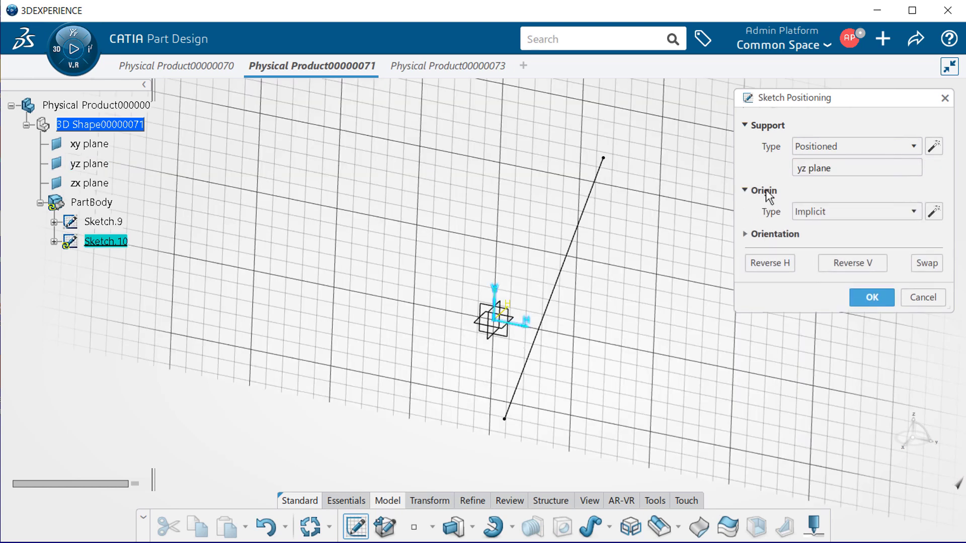
left_click(841, 210)
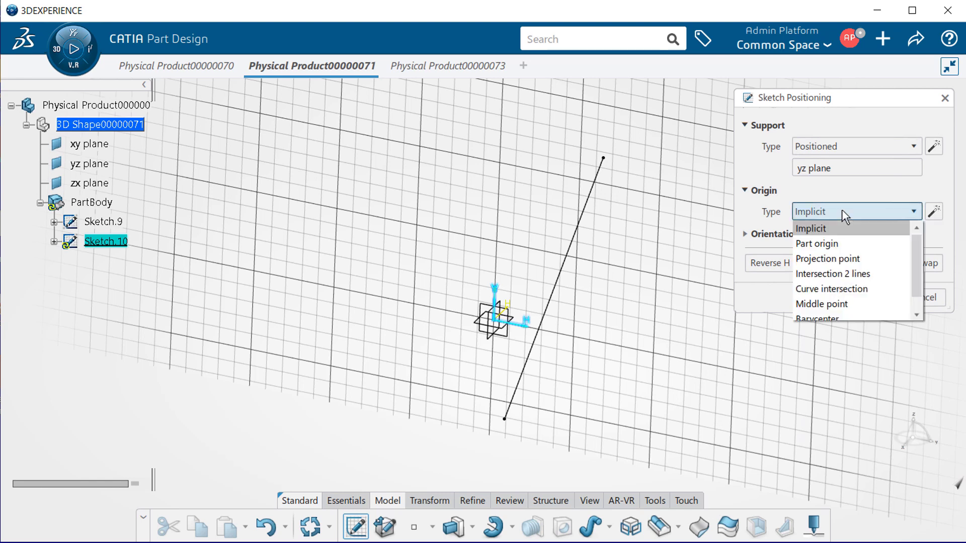
left_click(862, 257)
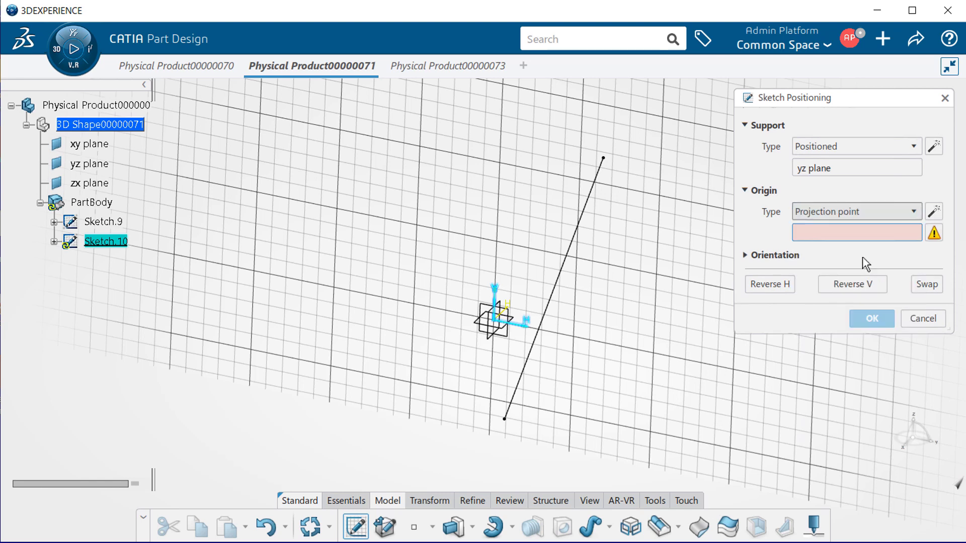
left_click(603, 159)
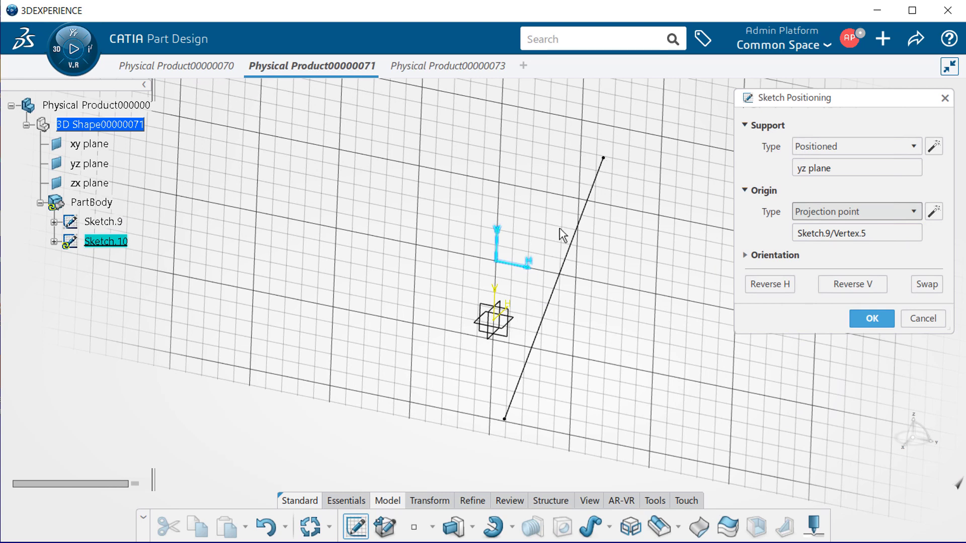
Orient the sketch Parallel to the Sketch.9 line, keeping it as the H Direction.
left_click(756, 259)
left_click(818, 276)
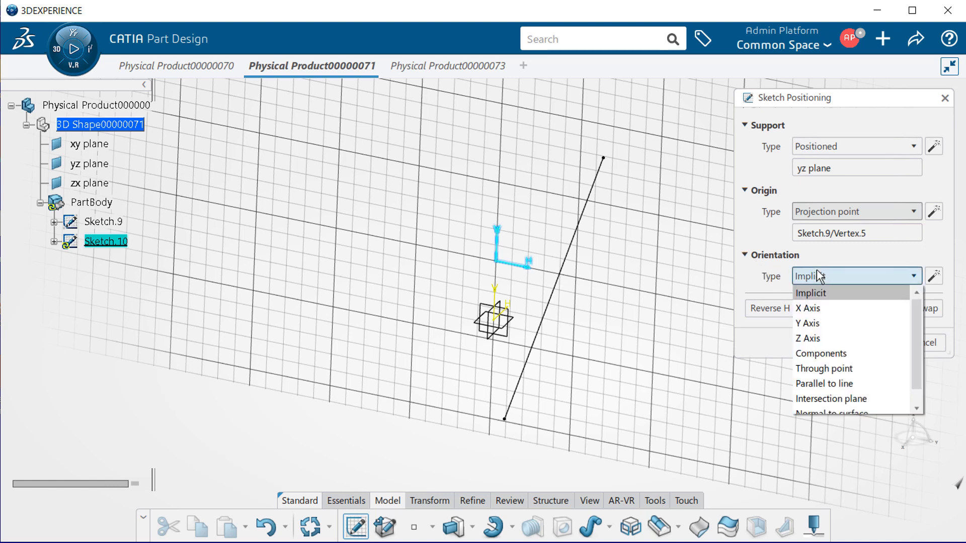
left_click(883, 379)
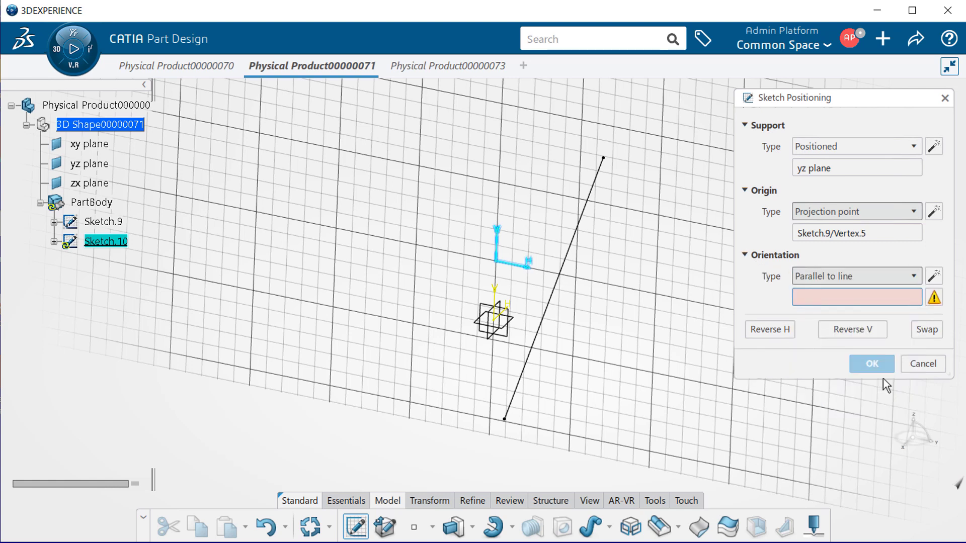
left_click(556, 311)
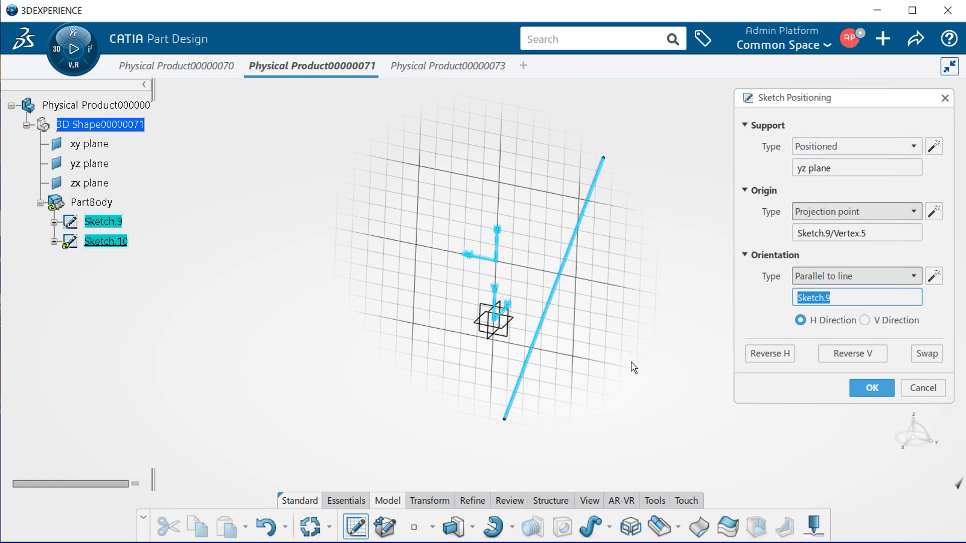
left_click(866, 321)
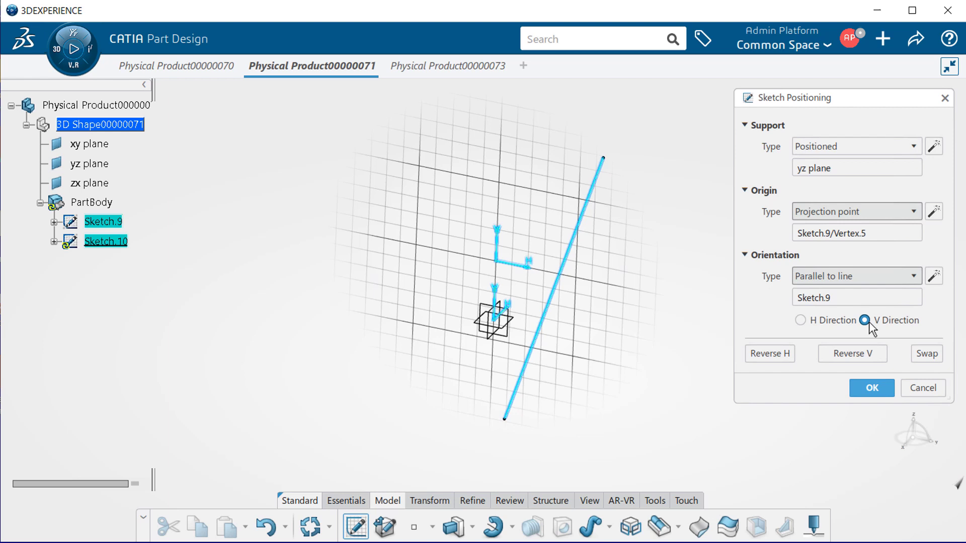
left_click(801, 321)
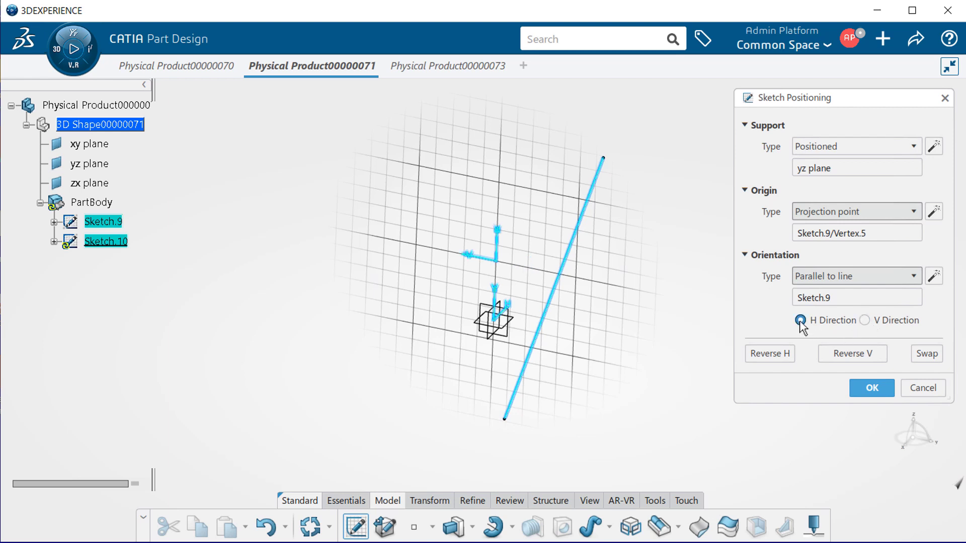
Try Reverse H, Reverse V and Swap on the sketch axes, restoring the original directions.
left_click(770, 354)
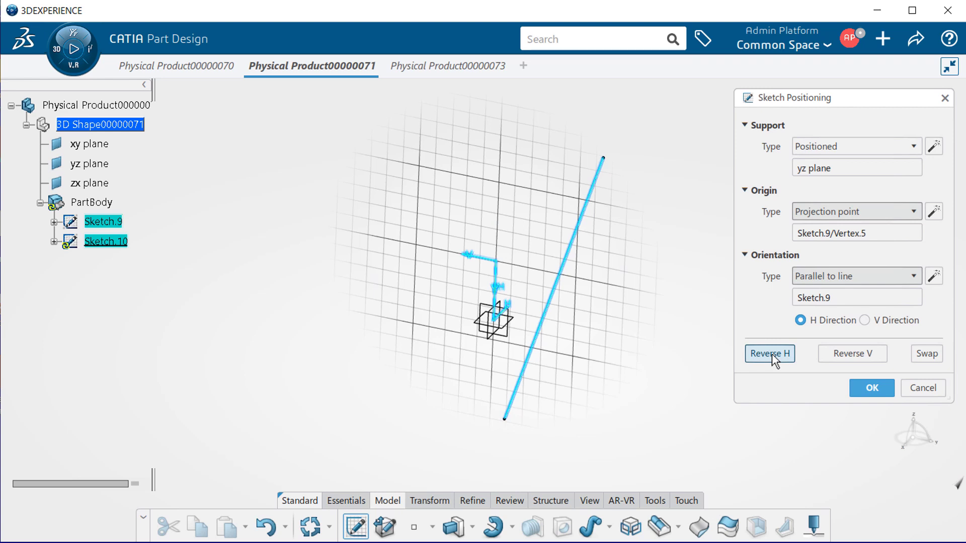
left_click(841, 355)
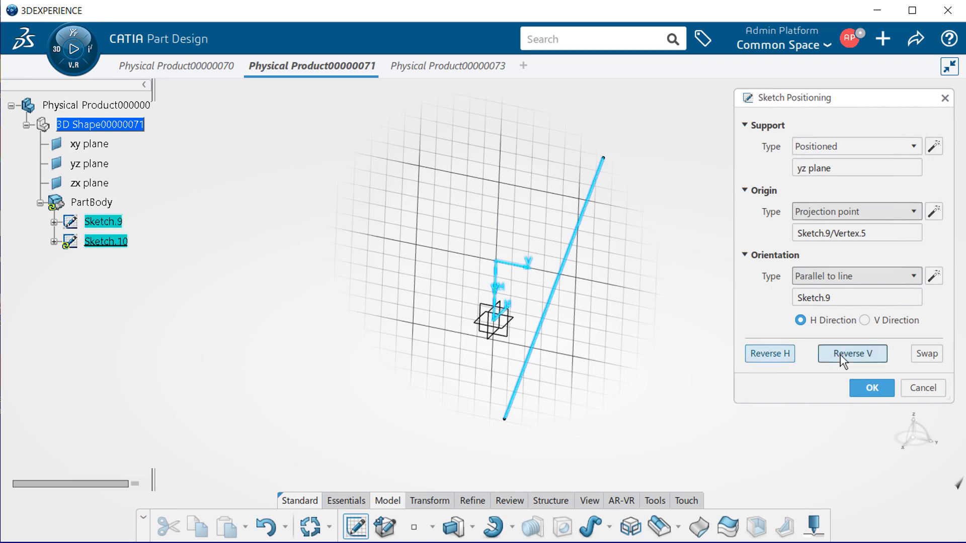
left_click(767, 354)
left_click(844, 357)
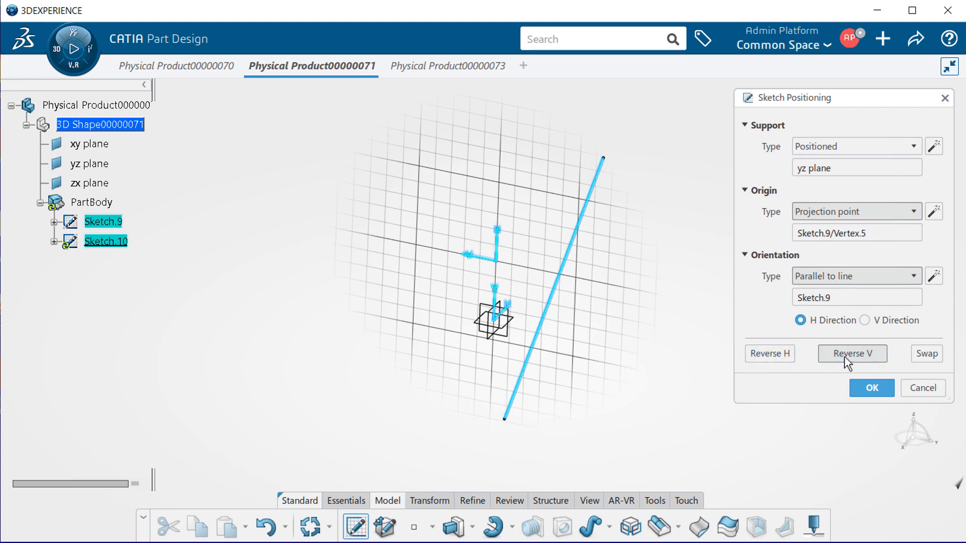
left_click(935, 357)
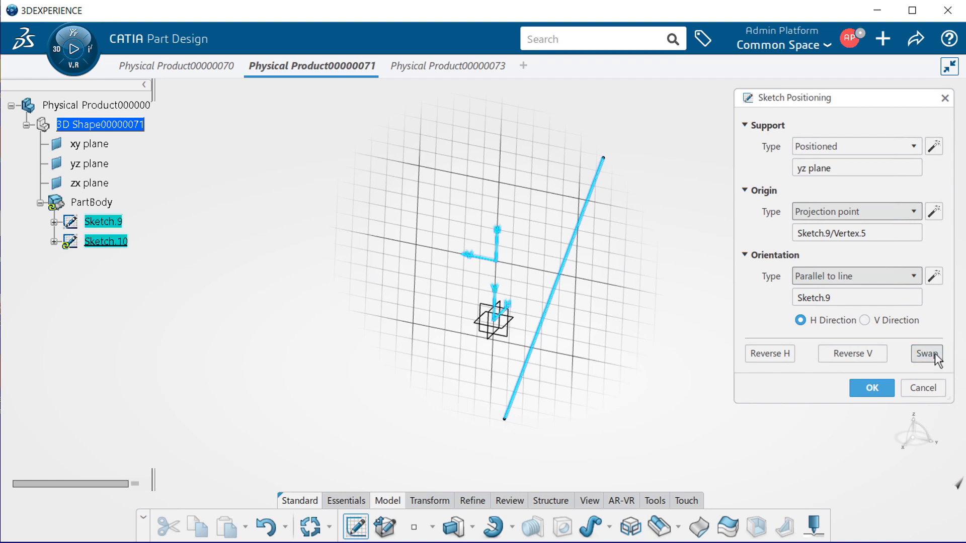
Enter Sketcher on the positioned sketch and draw a rectangle.
left_click(872, 388)
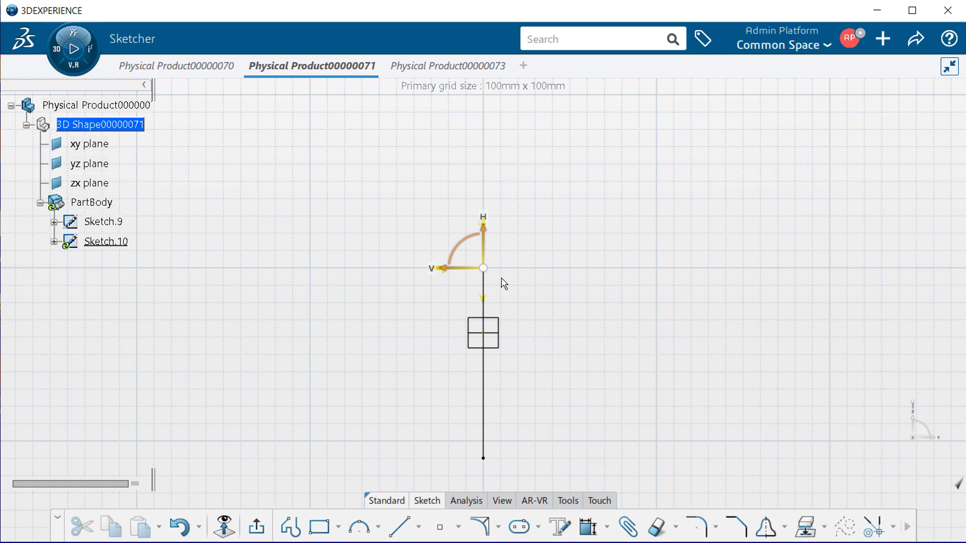
left_click(316, 528)
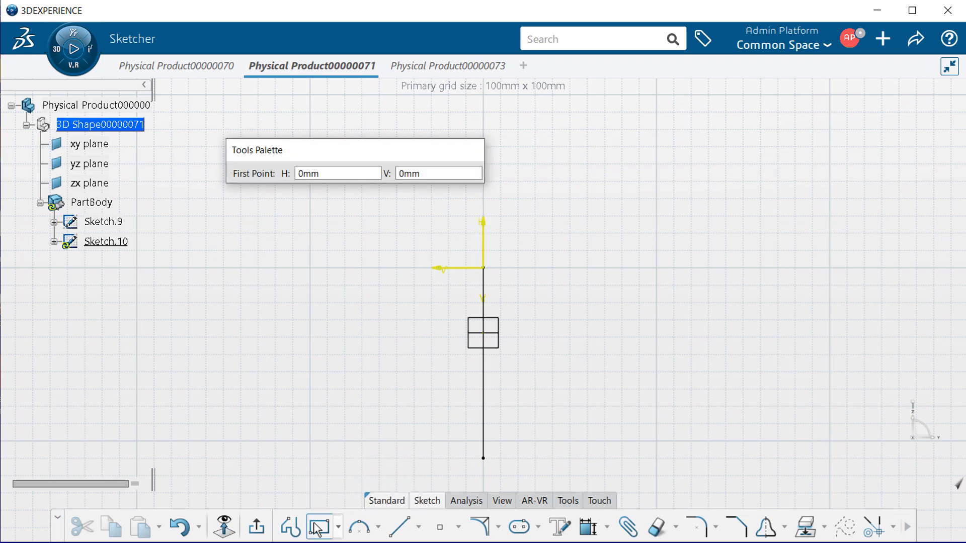
left_click(234, 242)
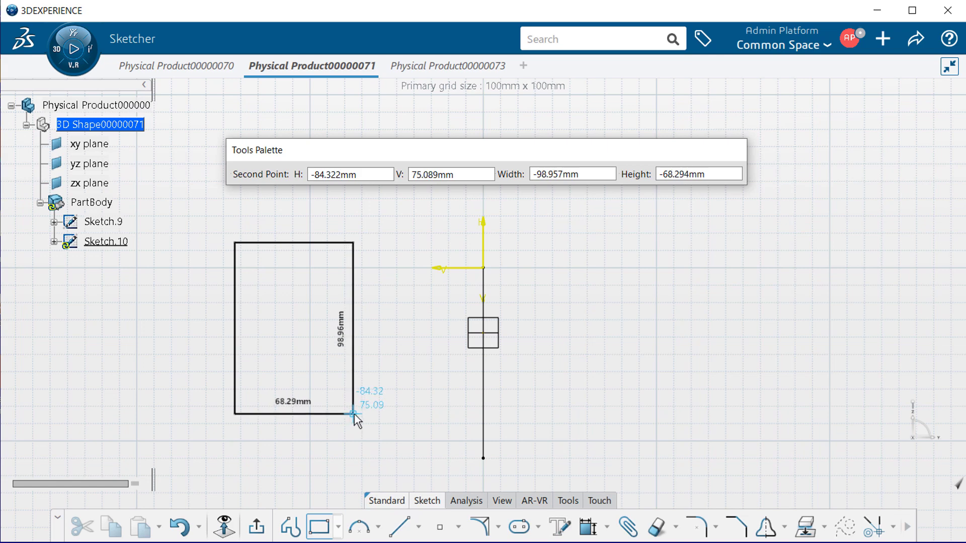
left_click(357, 411)
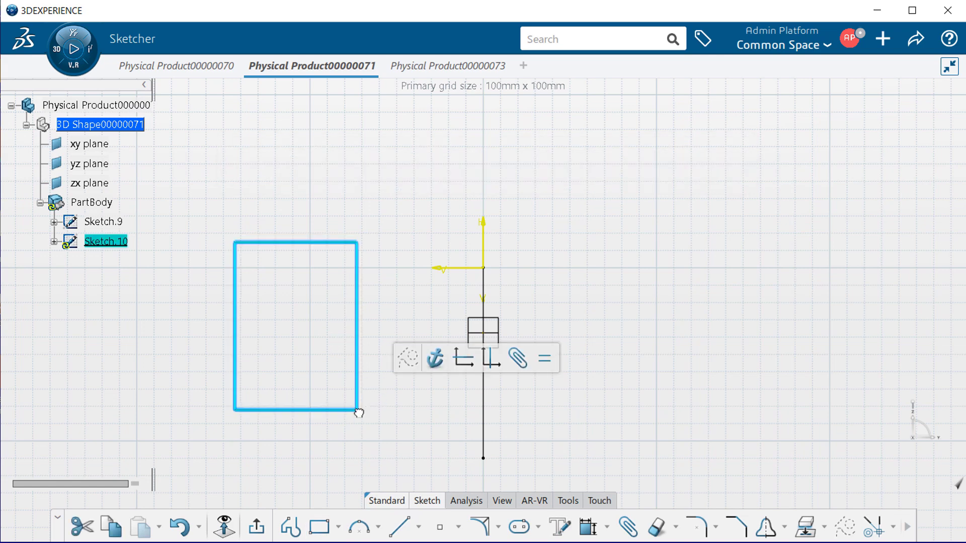
left_click(416, 426)
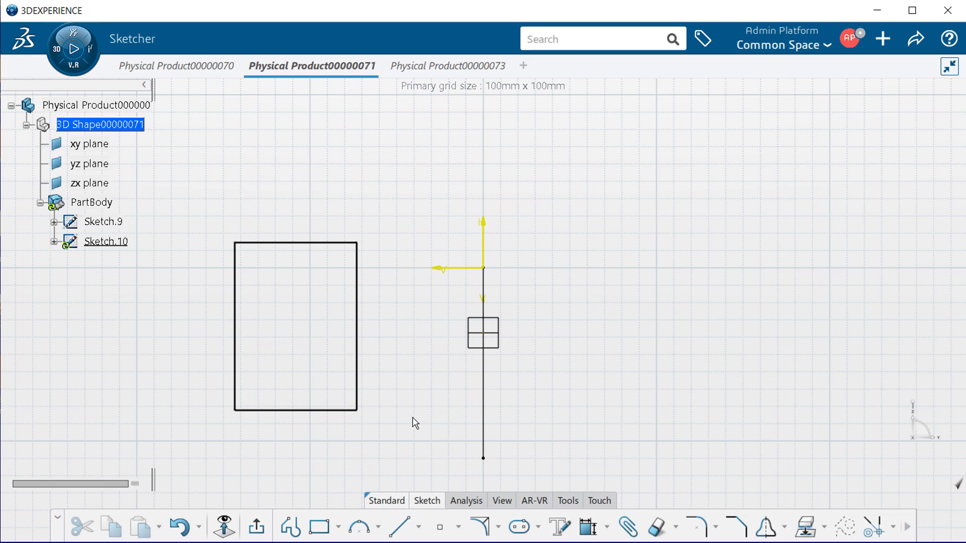
Exit to Part Design, recentre the view and expand Sketch.9 in the tree.
left_click(257, 528)
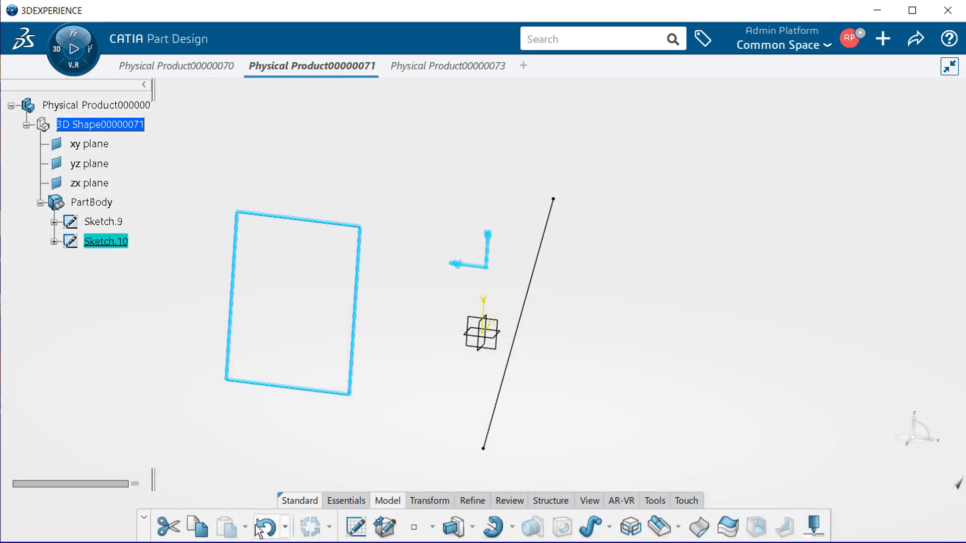
left_click(394, 447)
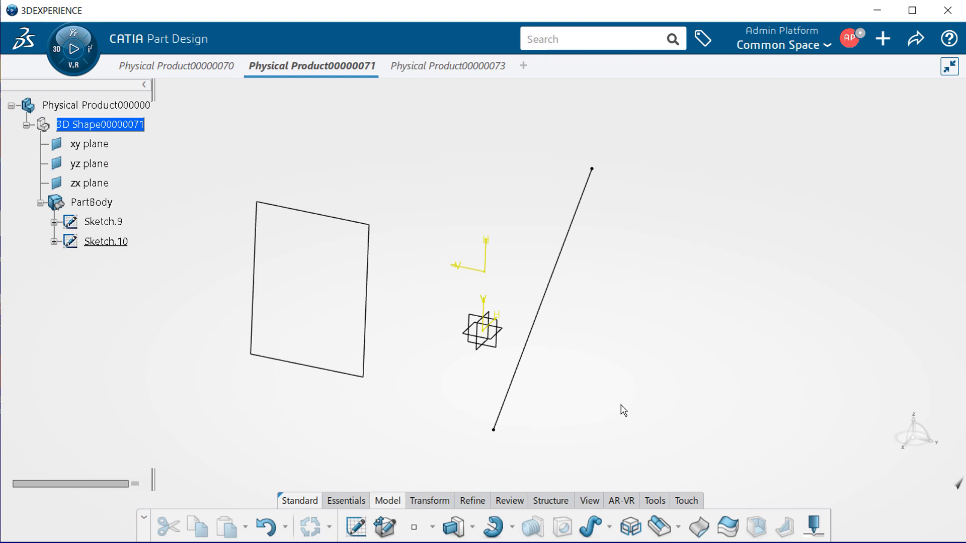
middle_click_drag(634, 394, 690, 388)
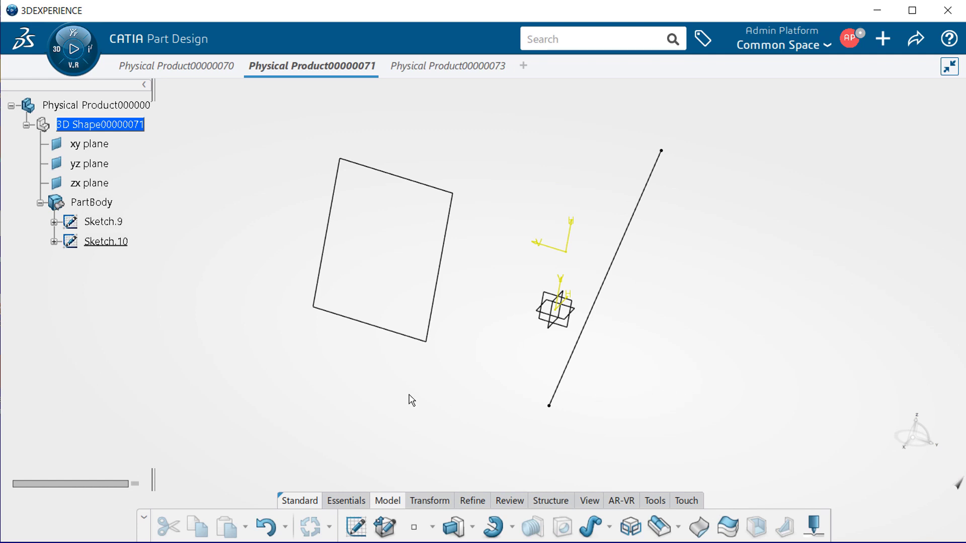
left_click(54, 223)
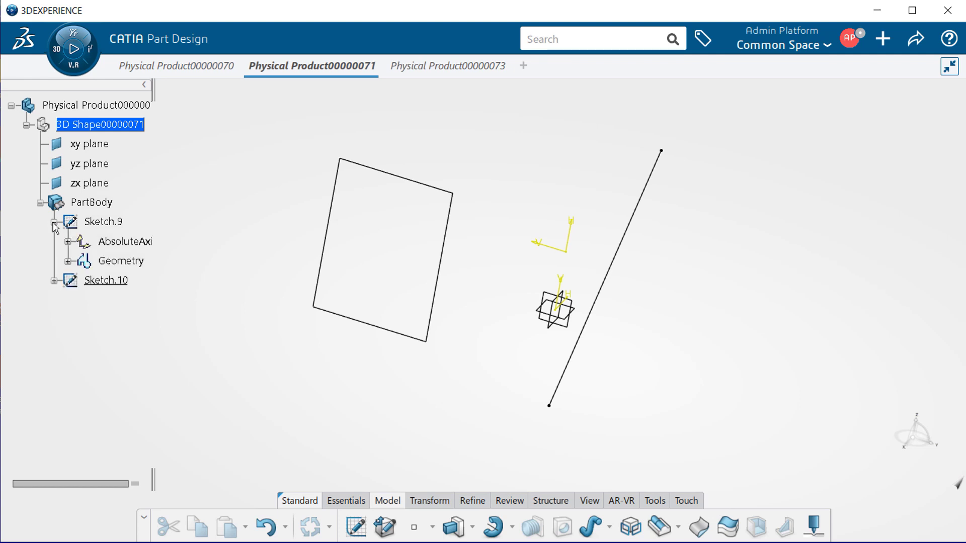
right_click(115, 225)
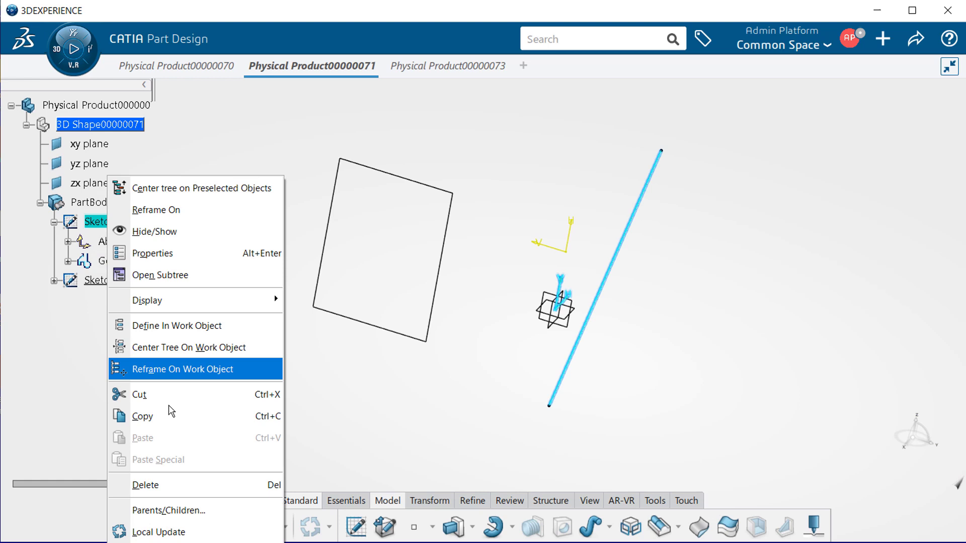
mouse_move(192, 541)
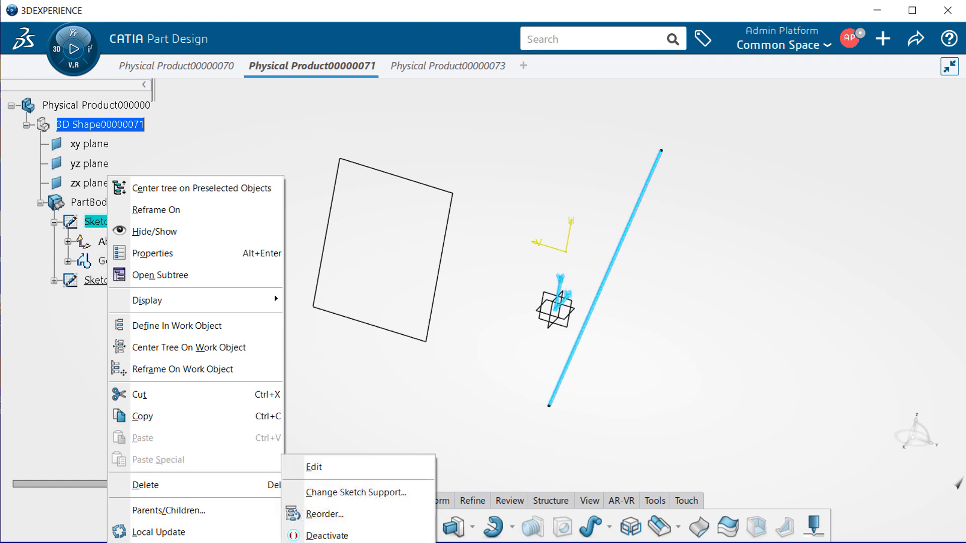
left_click(366, 493)
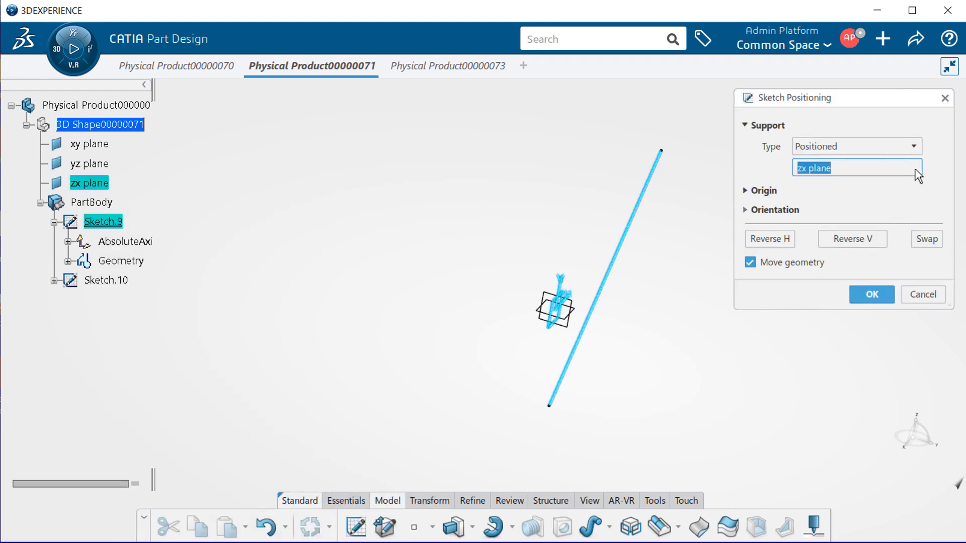
left_click(914, 146)
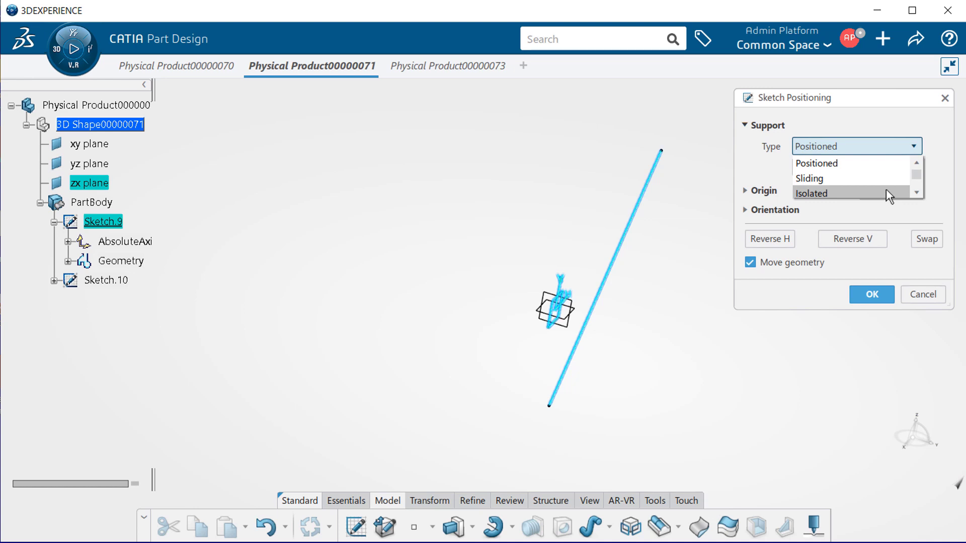
left_click(875, 146)
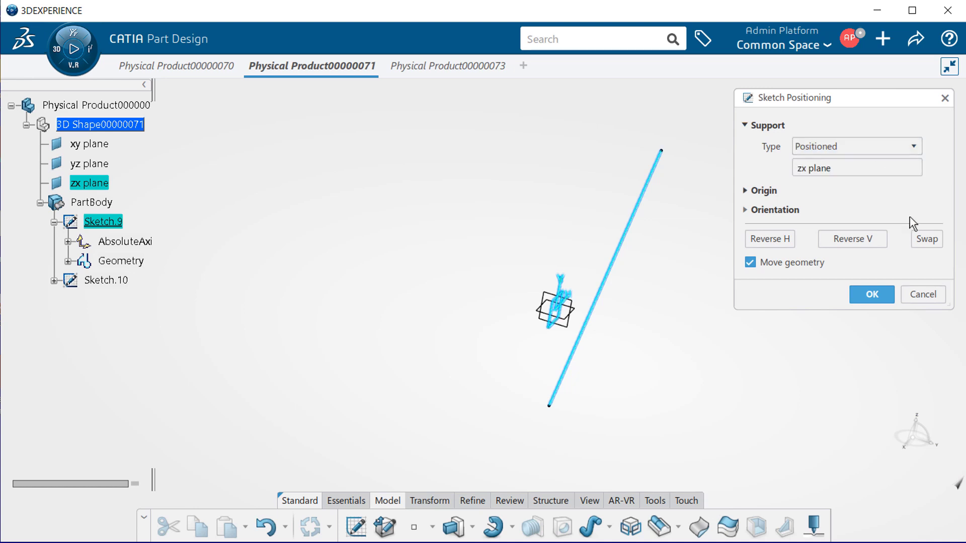
left_click(875, 294)
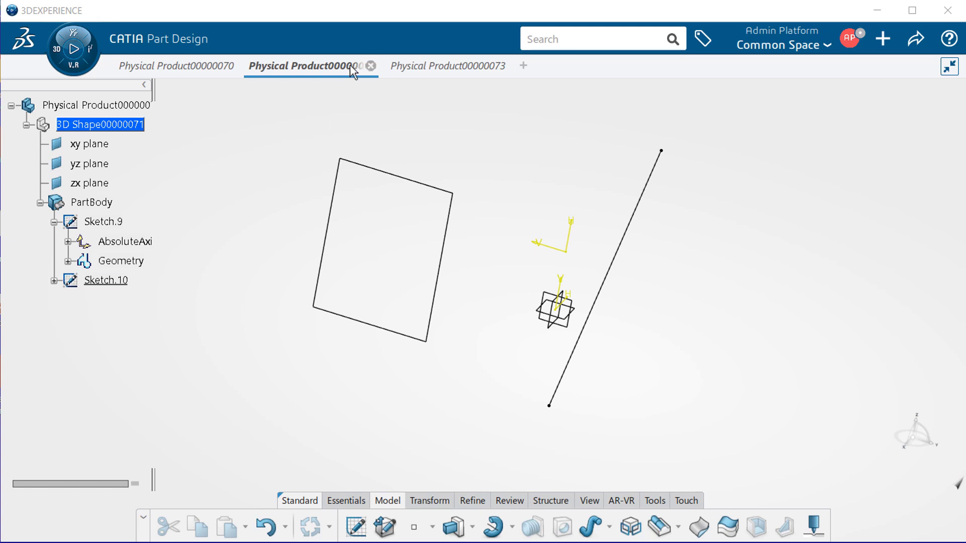
Close the Physical Product00000071 tab, discarding its unsaved changes.
left_click(371, 66)
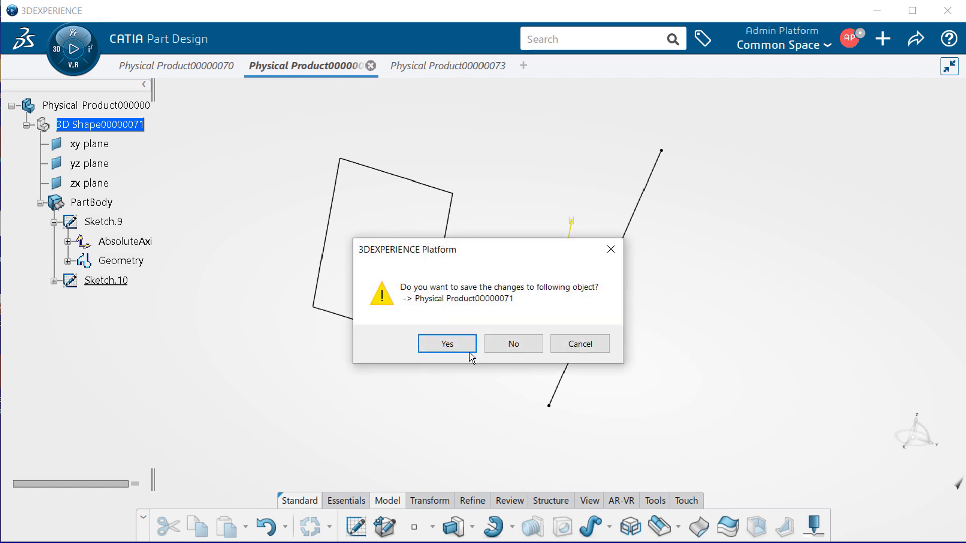
left_click(521, 345)
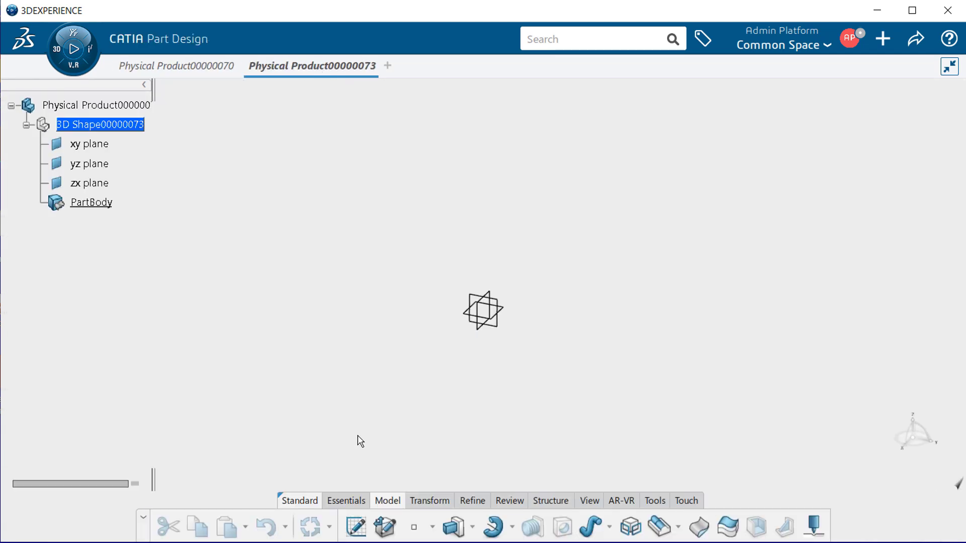
Create a positioned sketch with the yz plane as support and enter Sketcher.
left_click(356, 526)
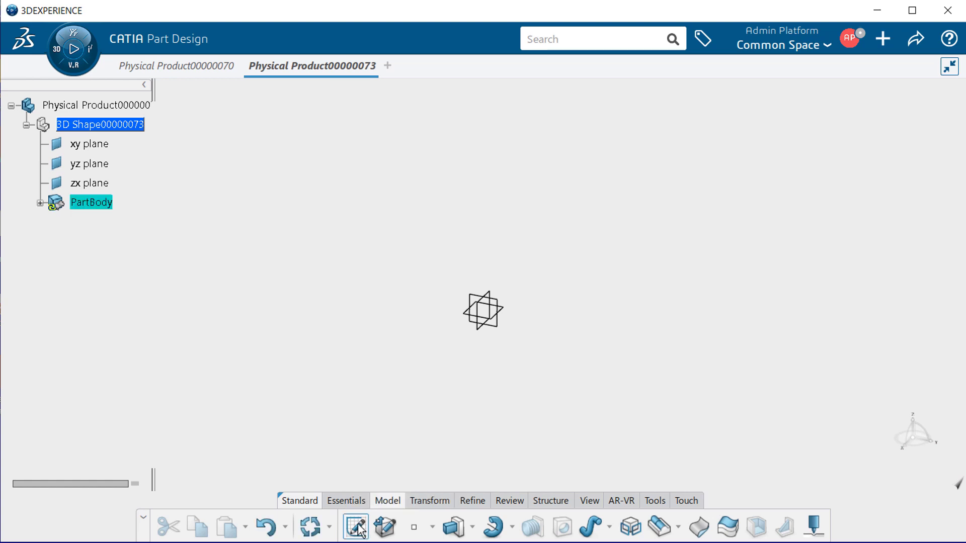
left_click(498, 329)
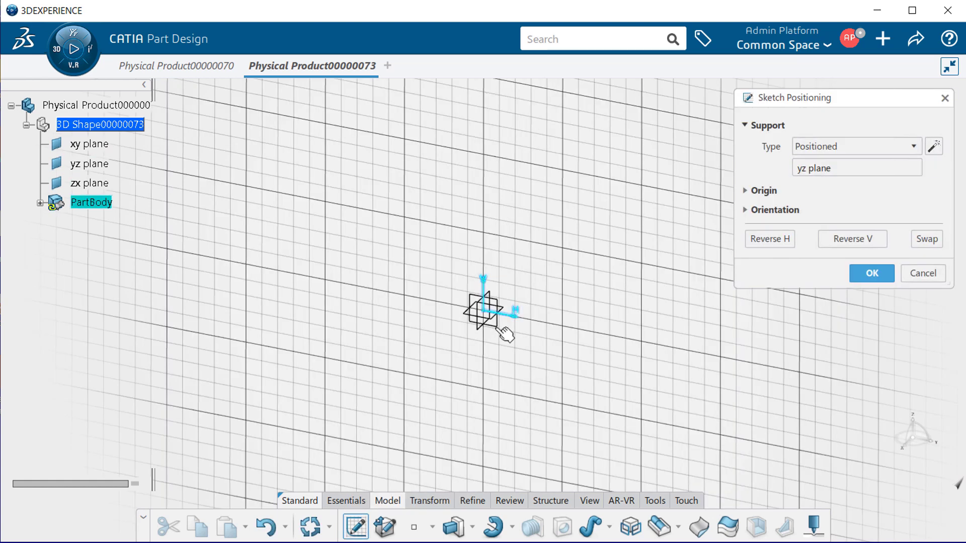
left_click(865, 273)
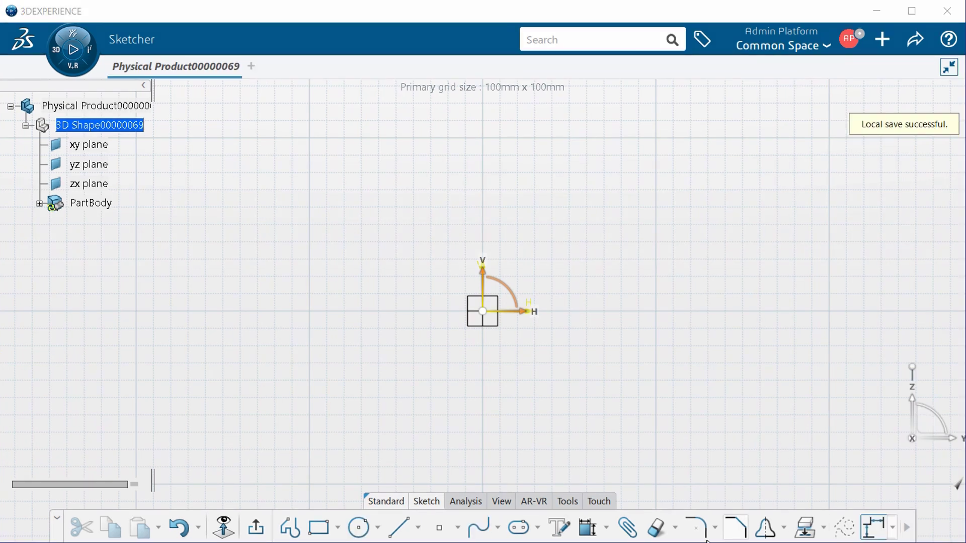
Draw a profile: long horizontal top, slanted edge down-right, vertical right side, short lower edge.
left_click(291, 529)
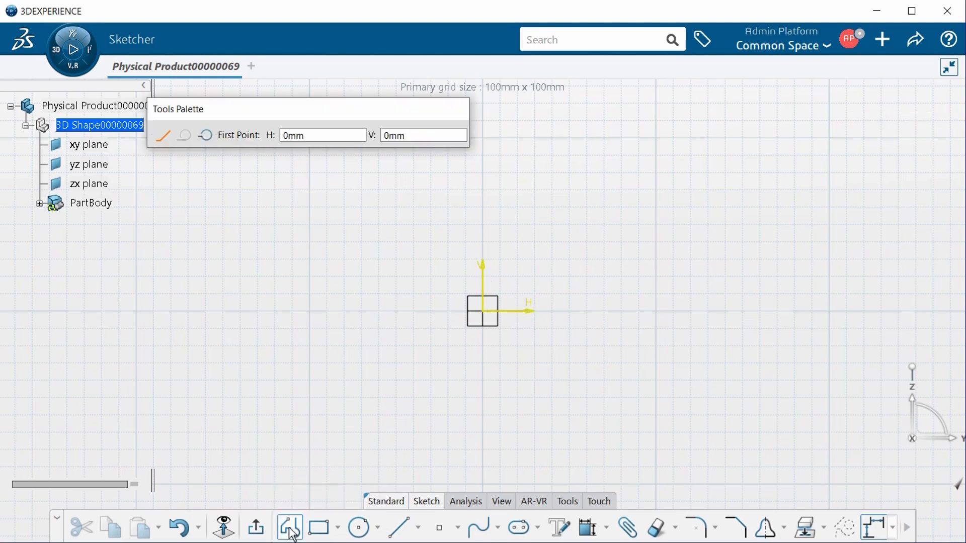
left_click(249, 193)
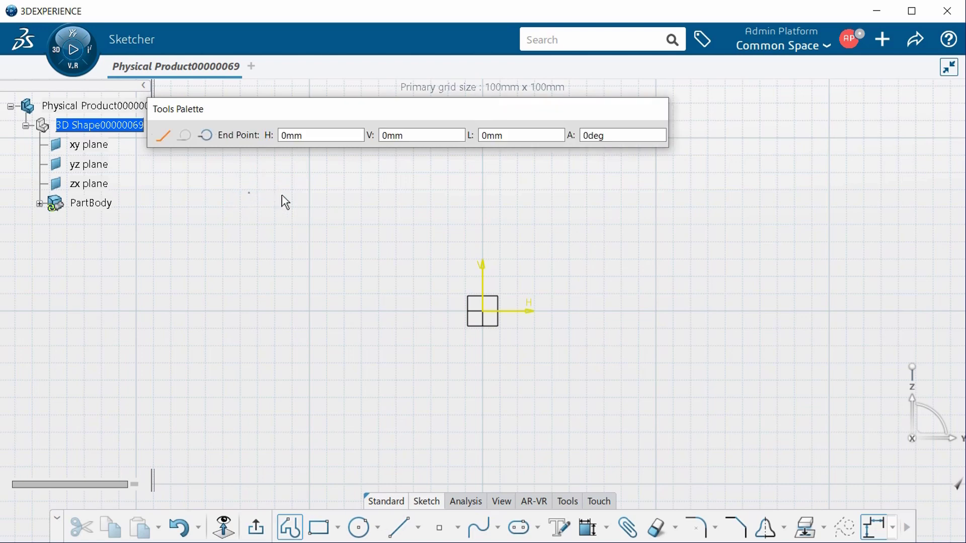
left_click(609, 194)
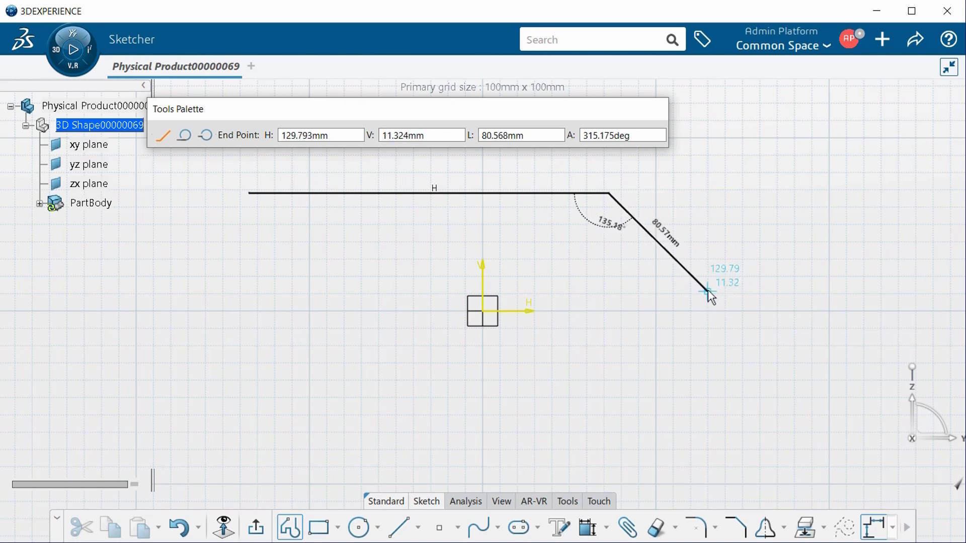
left_click(715, 263)
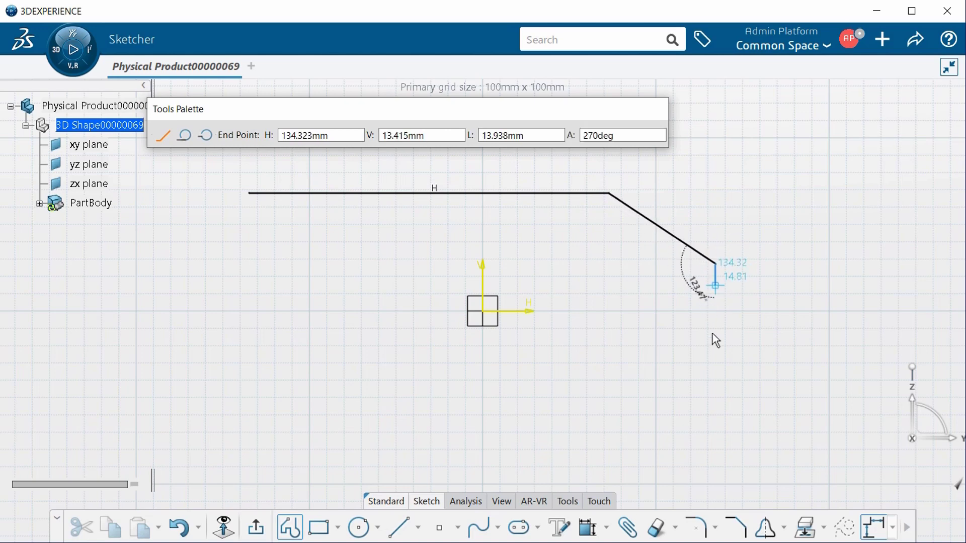
left_click(716, 407)
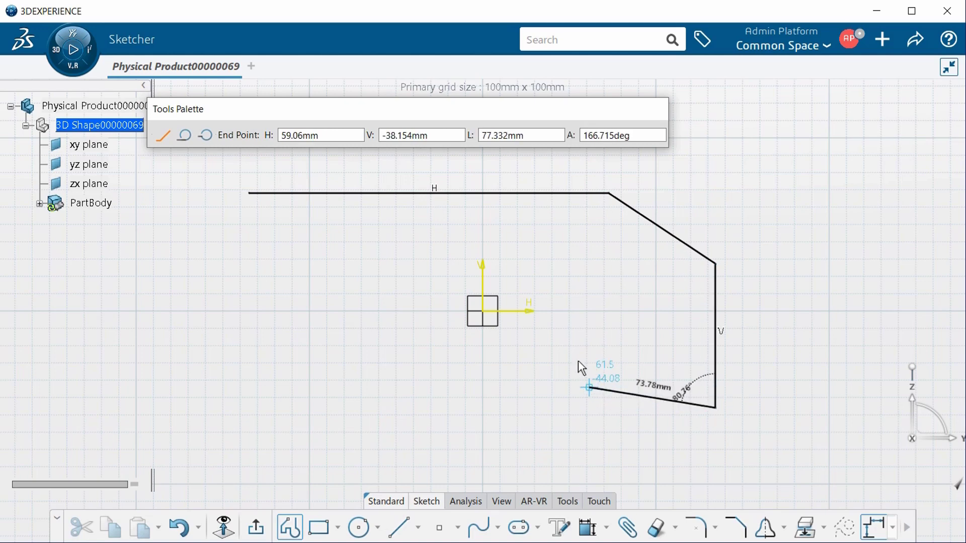
double_click(585, 429)
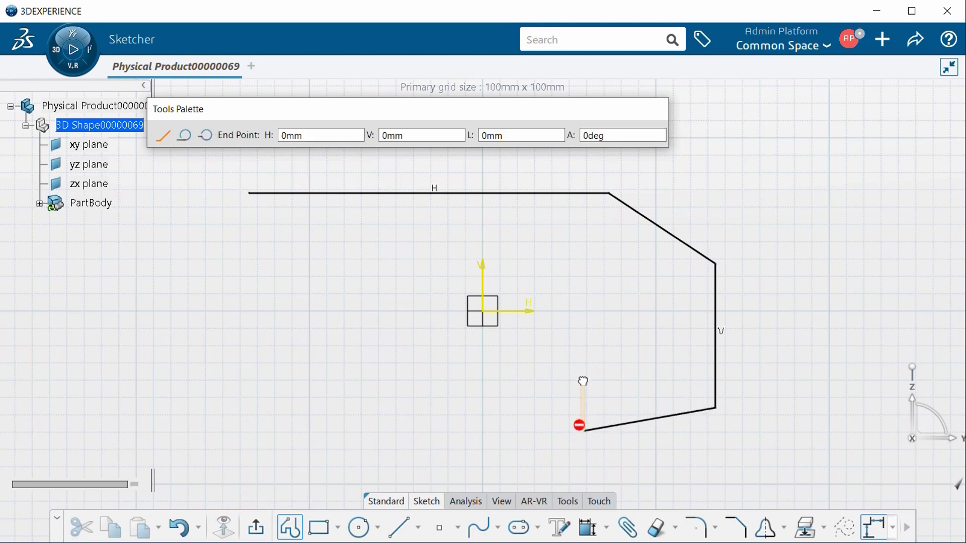
Add a sweeping tangent bottom arc, then a three-point arc ending at the top line's start.
left_click_drag(580, 327, 448, 352)
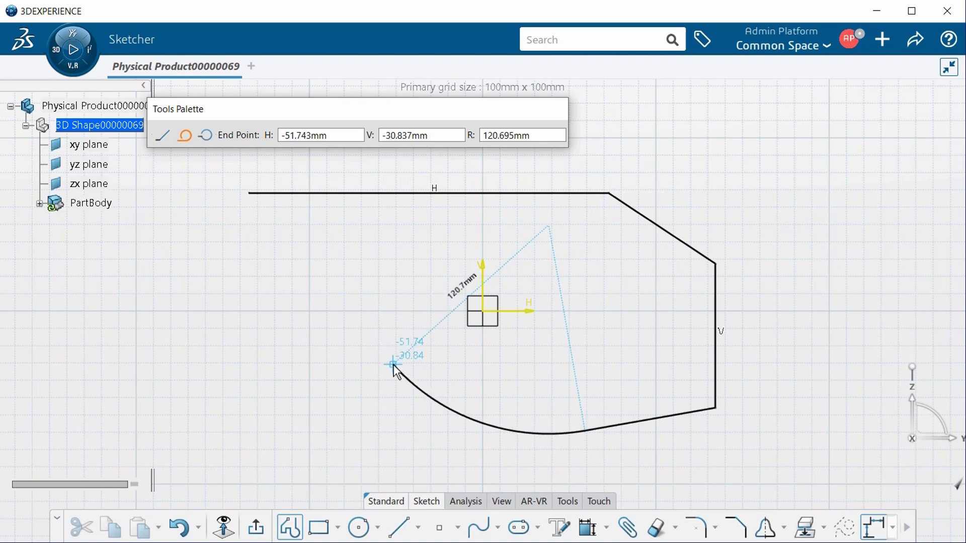
left_click(301, 298)
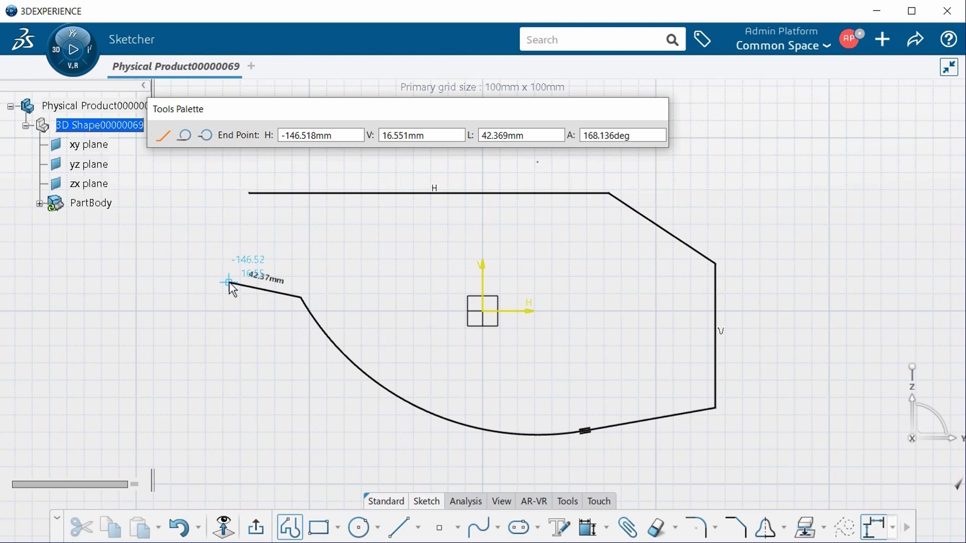
left_click(210, 136)
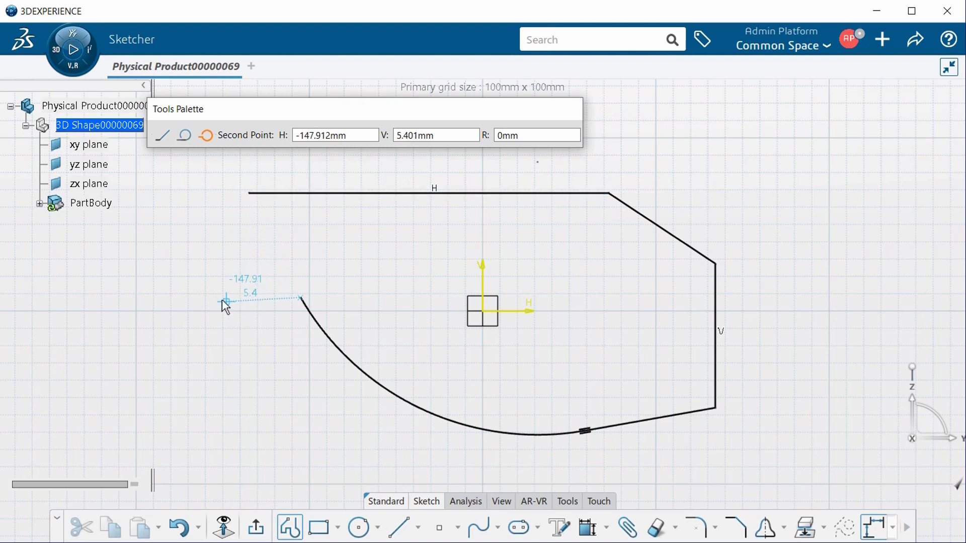
left_click(204, 294)
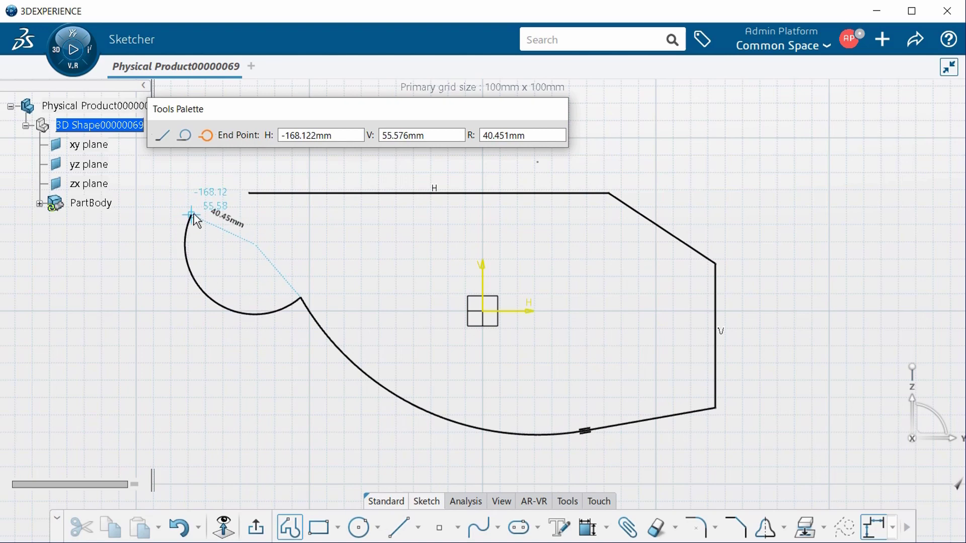
left_click(249, 192)
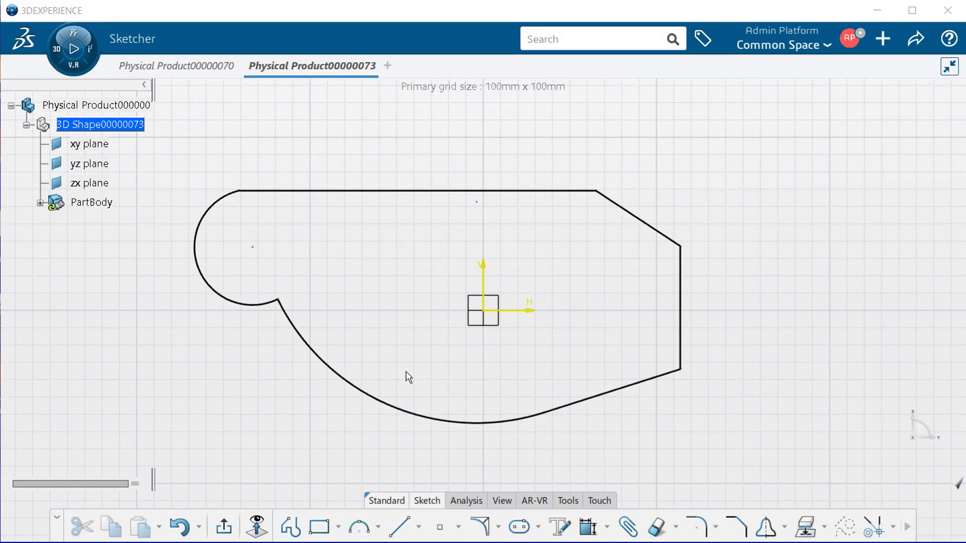
In Physical Product00000070, make the two lines' top endpoints coincident, forming an inverted V.
left_click(198, 65)
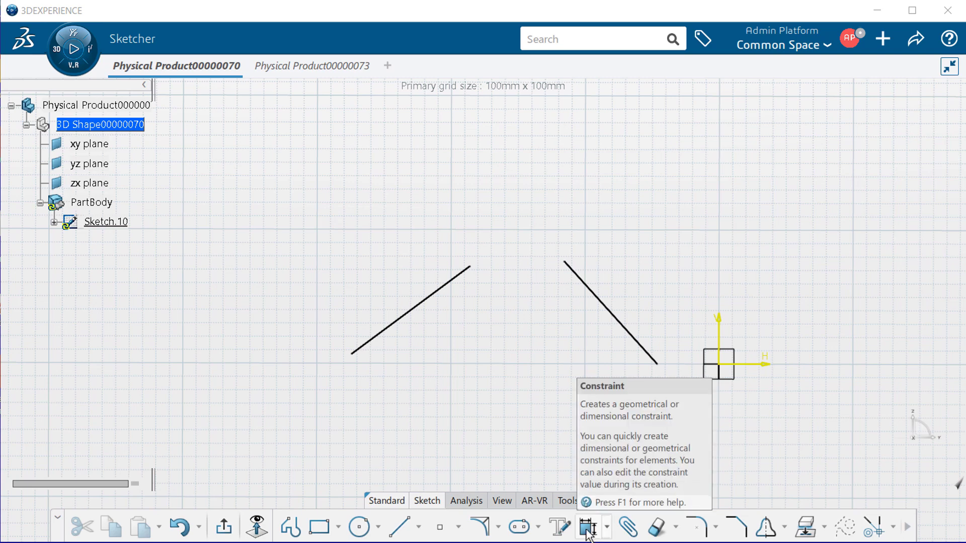
left_click(587, 528)
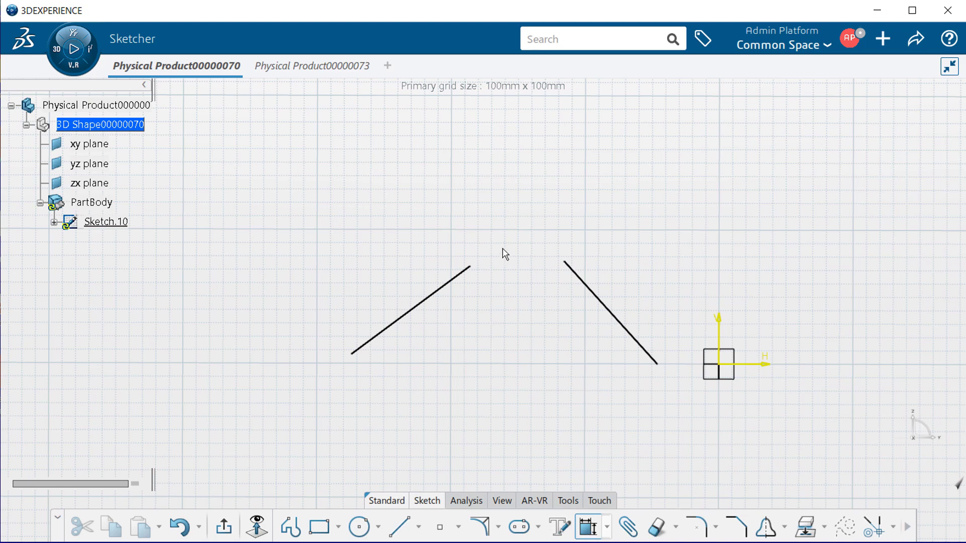
left_click(564, 262)
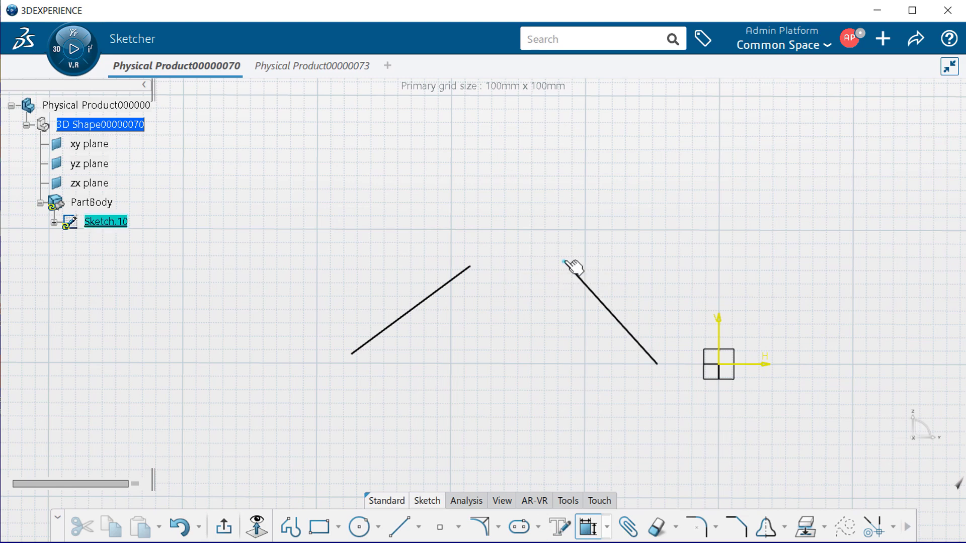
left_click(471, 267)
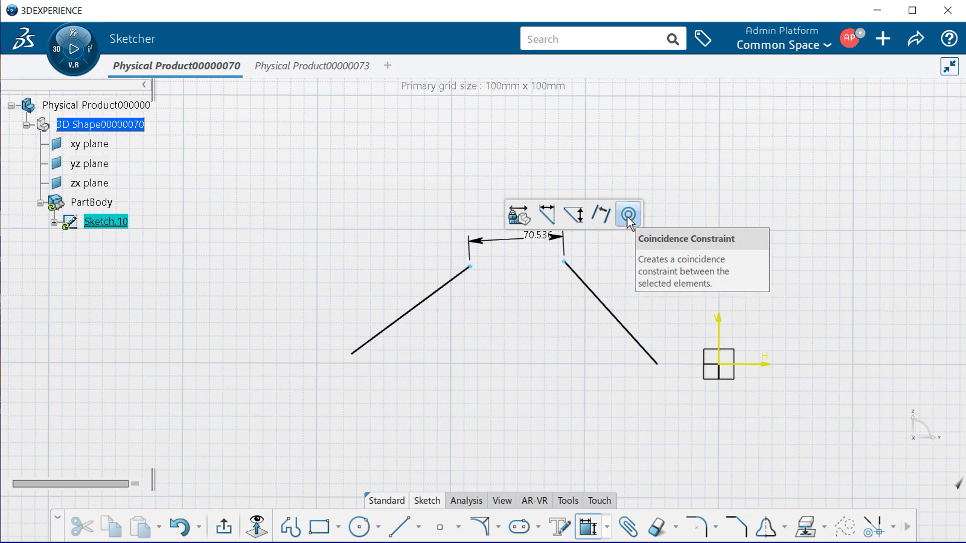
right_click(520, 256)
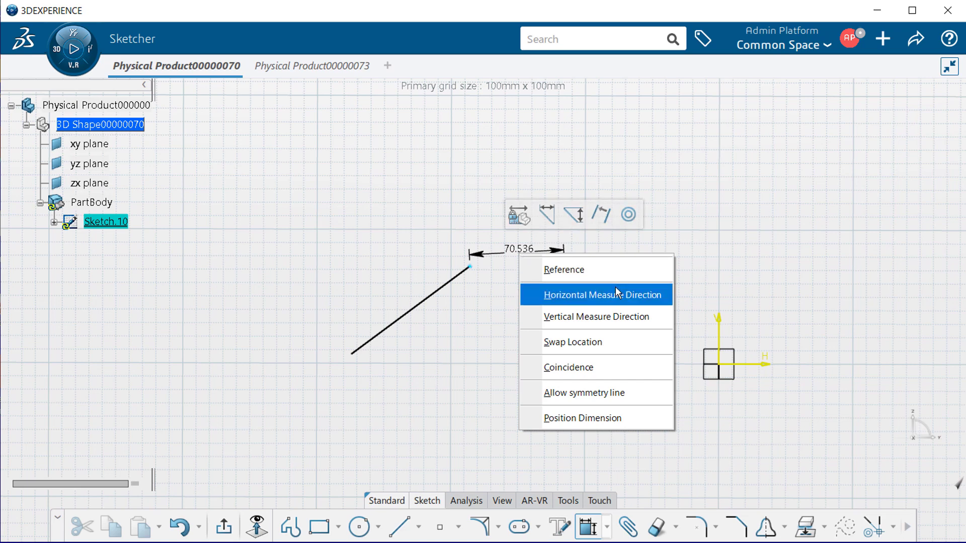
left_click(582, 372)
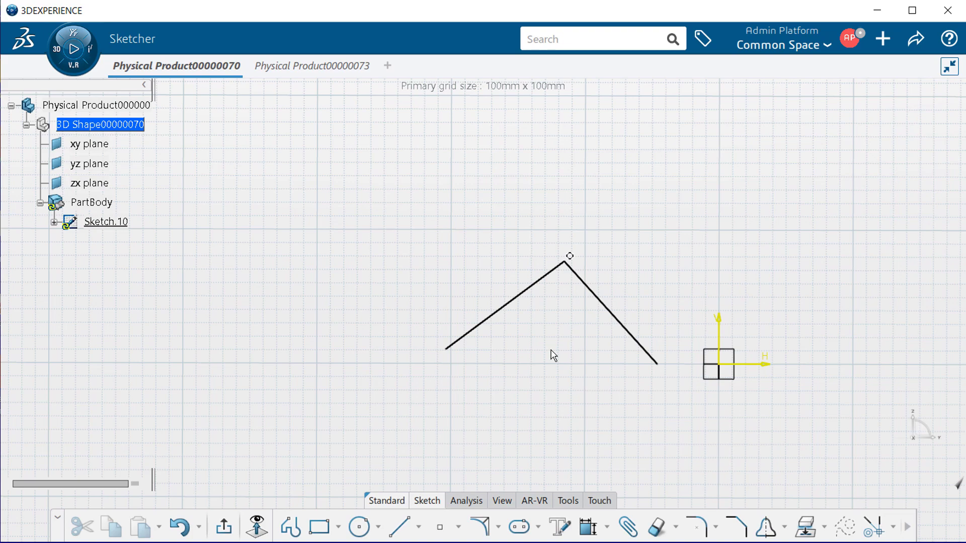
Make the large profile's rounded arc tangent to the upper slanted line.
mouse_move(732, 222)
middle_mouse_down()
mouse_move(681, 224)
mouse_move(376, 319)
middle_mouse_up()
mouse_move(484, 193)
middle_mouse_down()
mouse_move(394, 252)
mouse_move(192, 261)
middle_mouse_up()
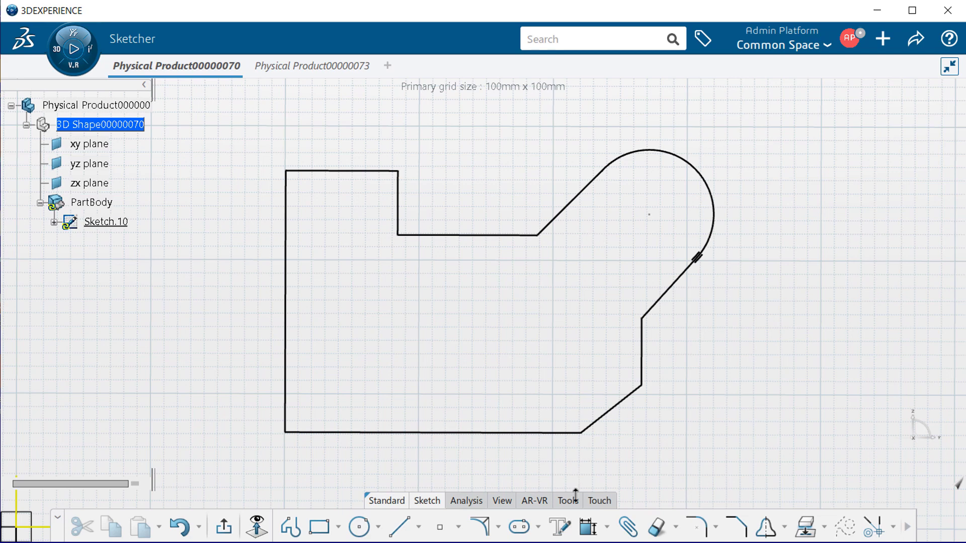
left_click(589, 530)
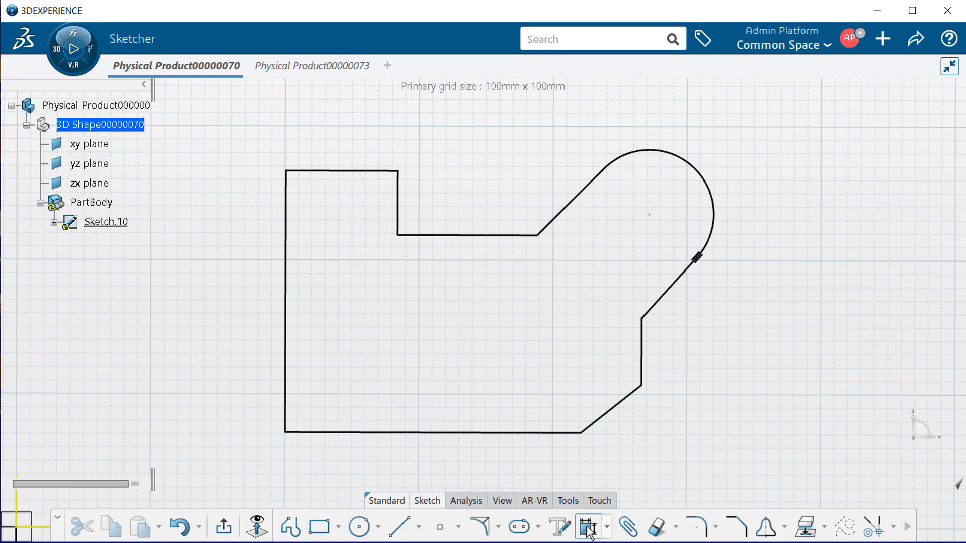
left_click(579, 197)
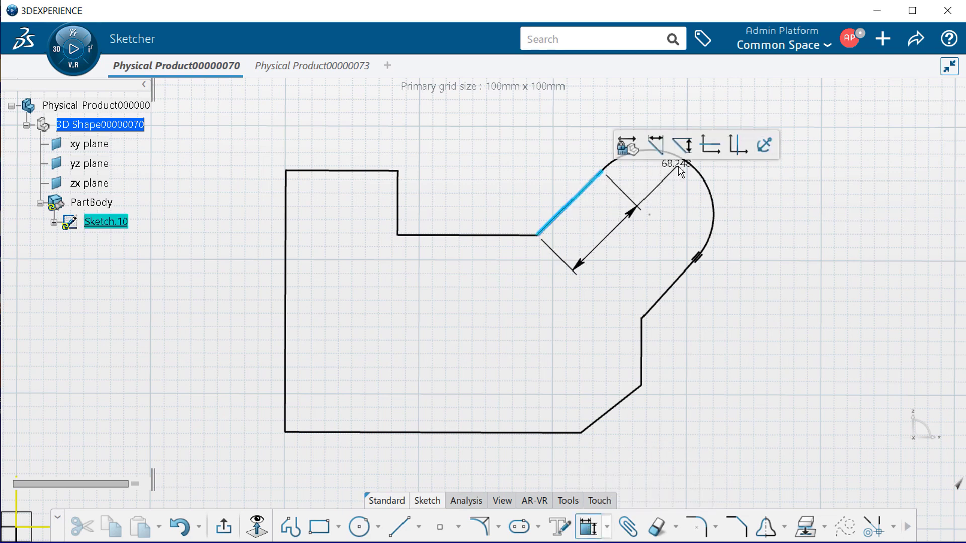
left_click(701, 174)
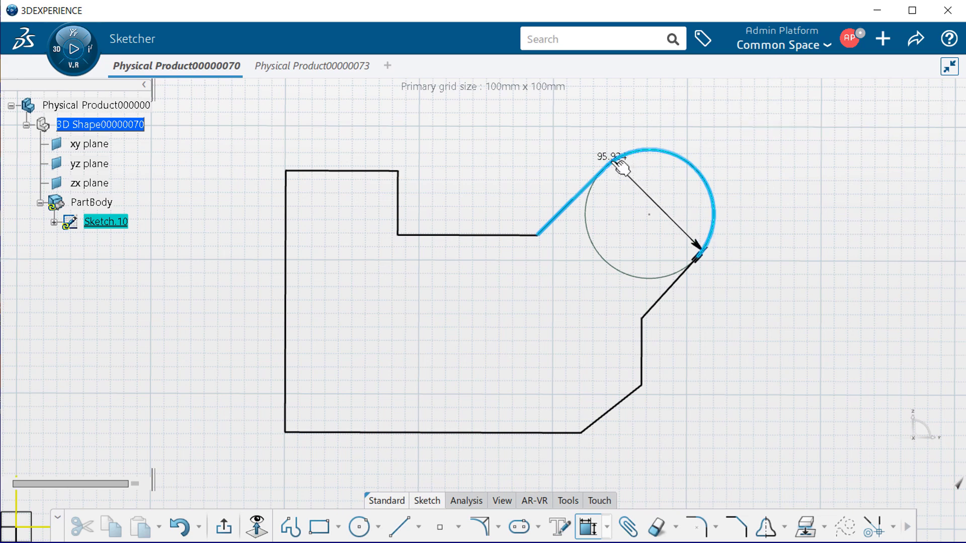
right_click(607, 176)
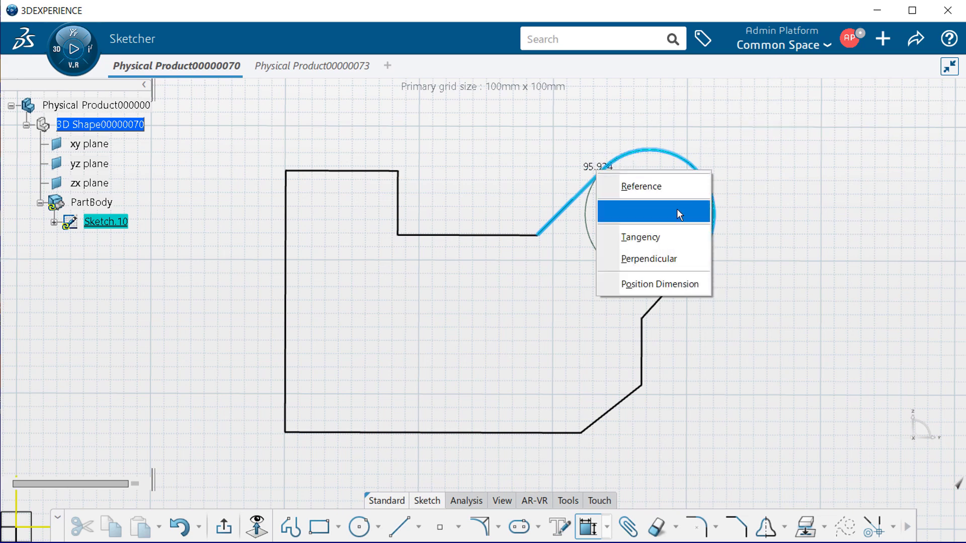
left_click(664, 240)
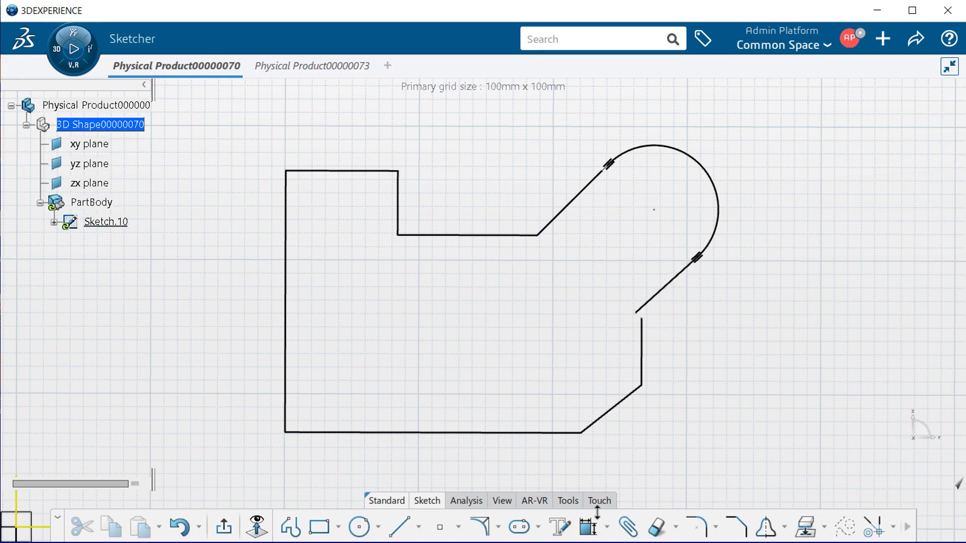
Make the lower slanted line's loose end coincident with the right vertical side.
left_click(589, 528)
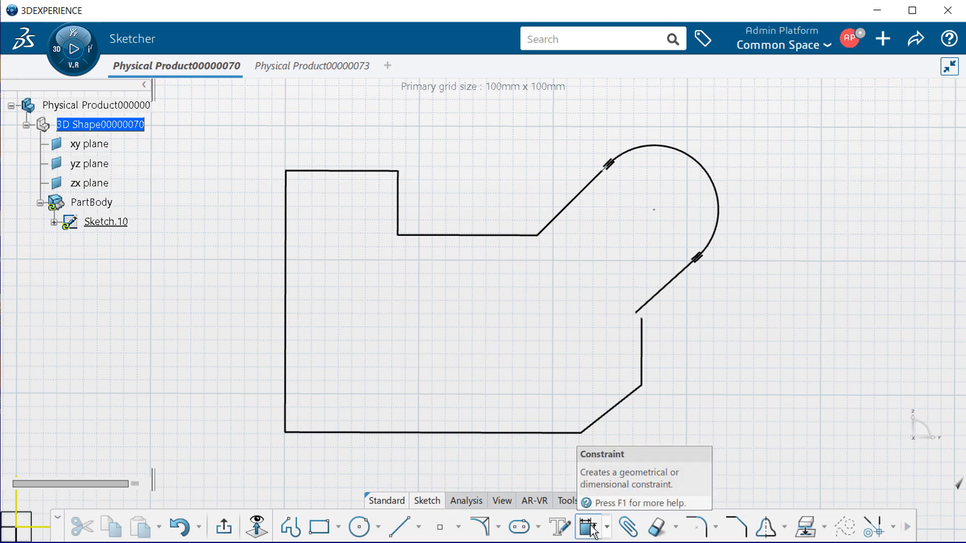
left_click(643, 318)
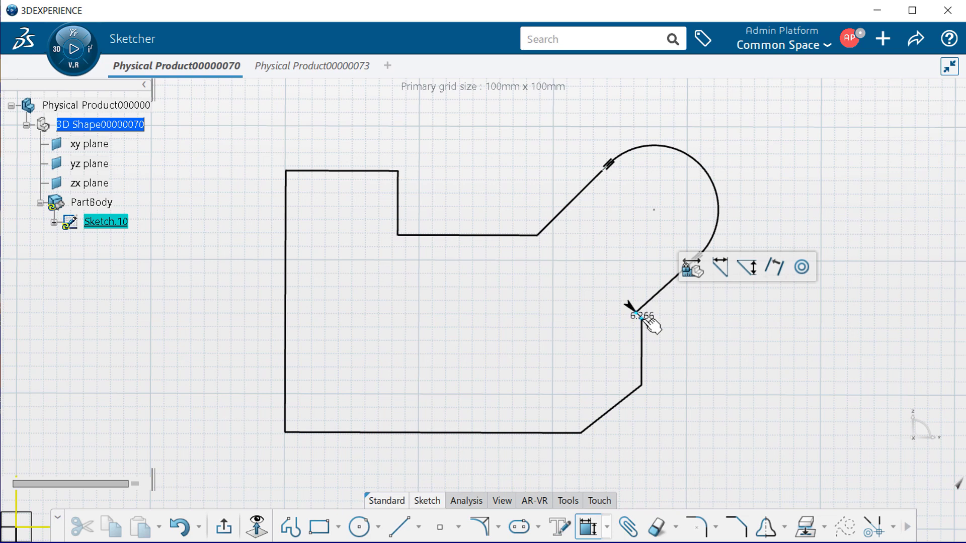
left_click(801, 267)
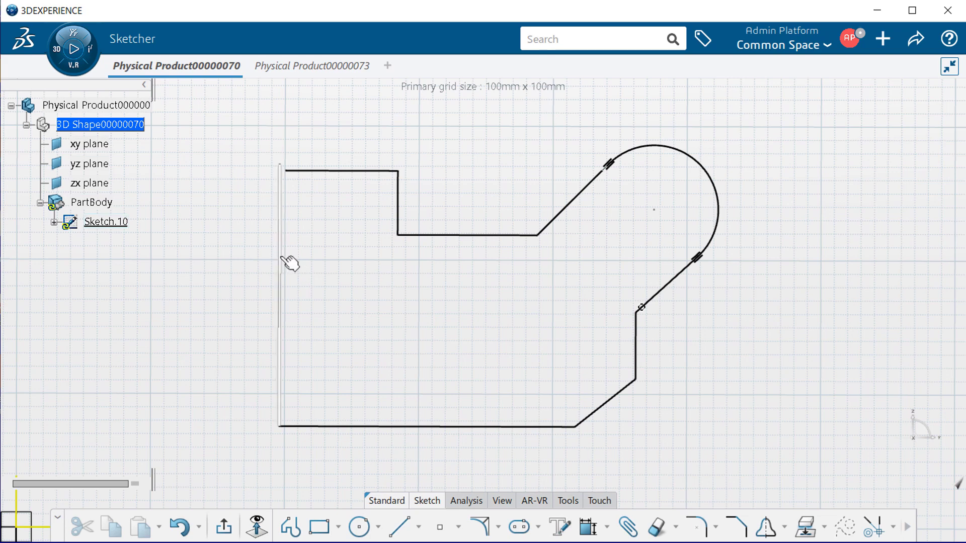
Apply a vertical constraint to the profile's left edge.
left_click(588, 528)
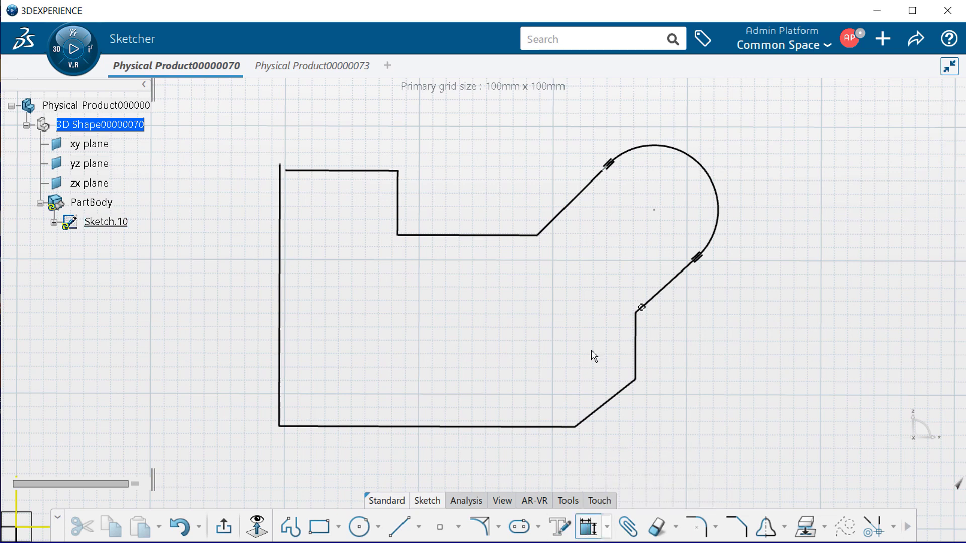
left_click(290, 283)
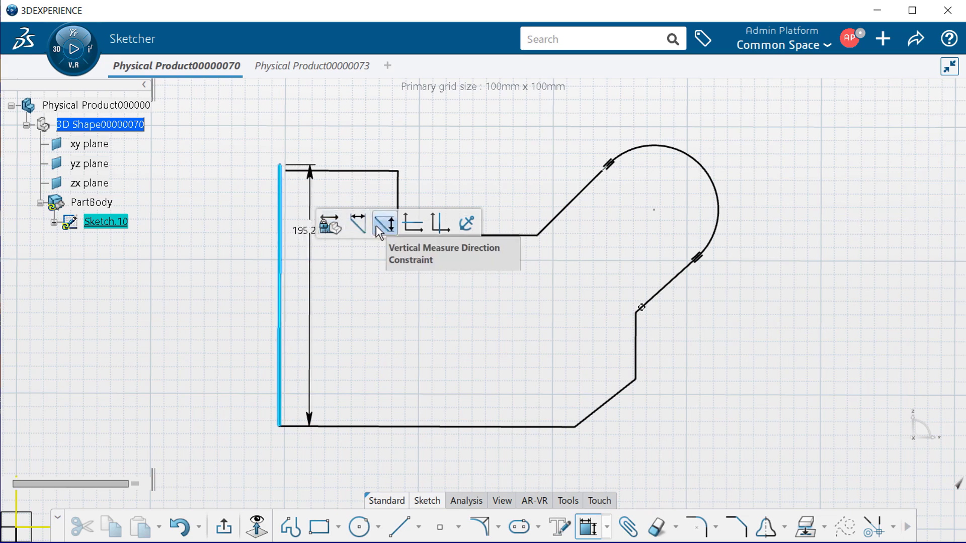
left_click(438, 224)
left_click(337, 316)
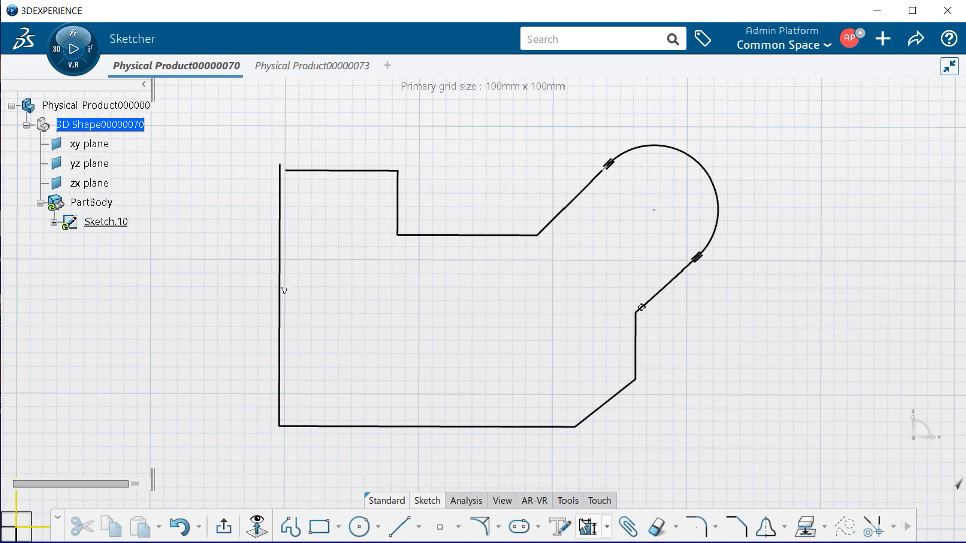
Close the open top-left corner with a coincidence constraint.
left_click(589, 528)
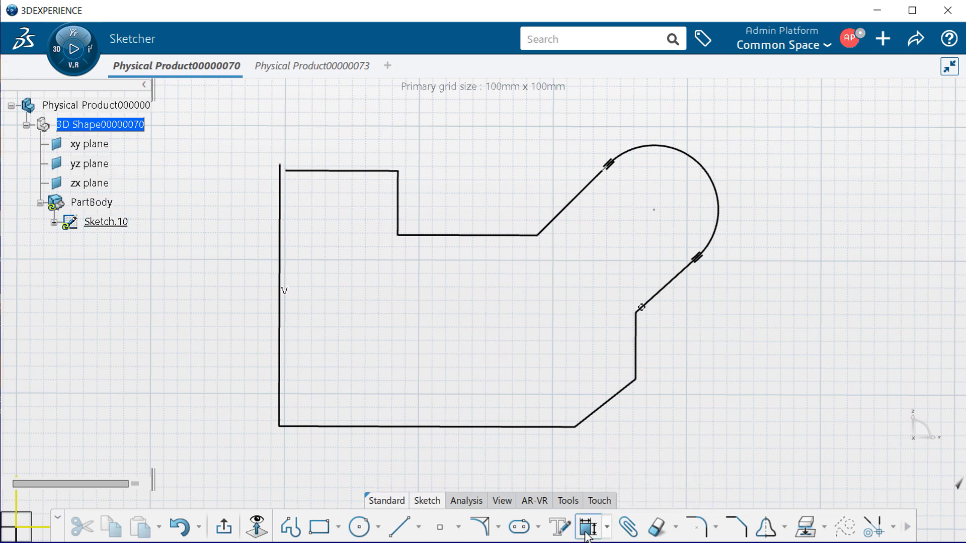
left_click(280, 165)
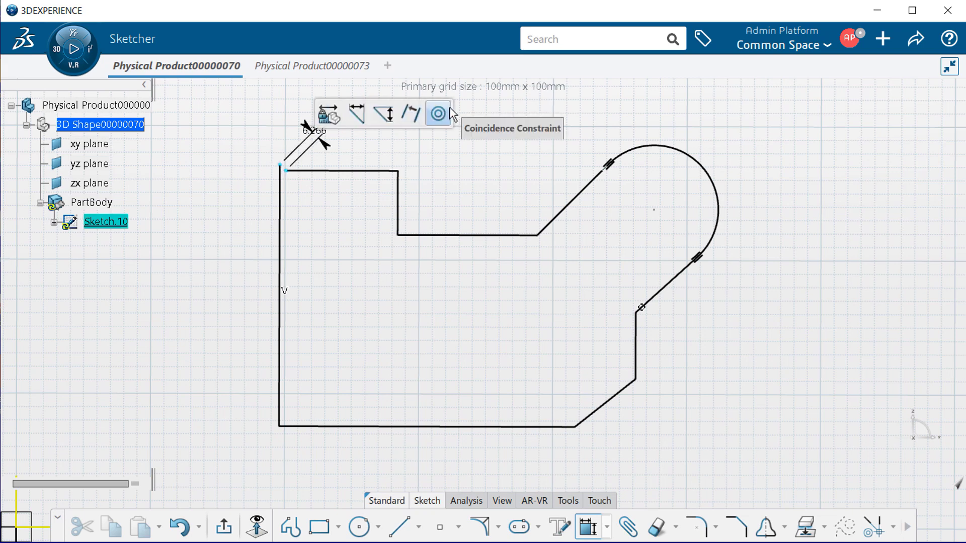
left_click(439, 114)
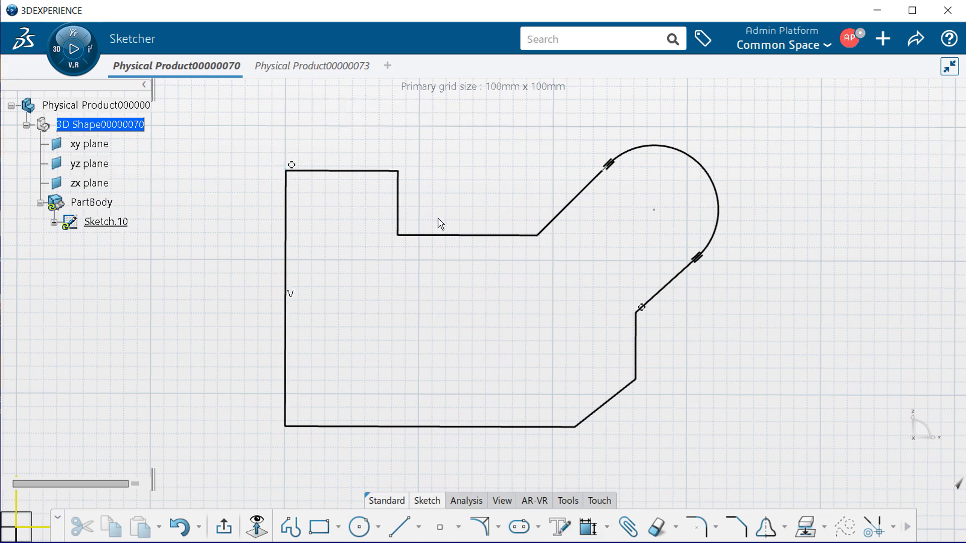
Apply a horizontal constraint to the inner step line.
left_click(468, 236)
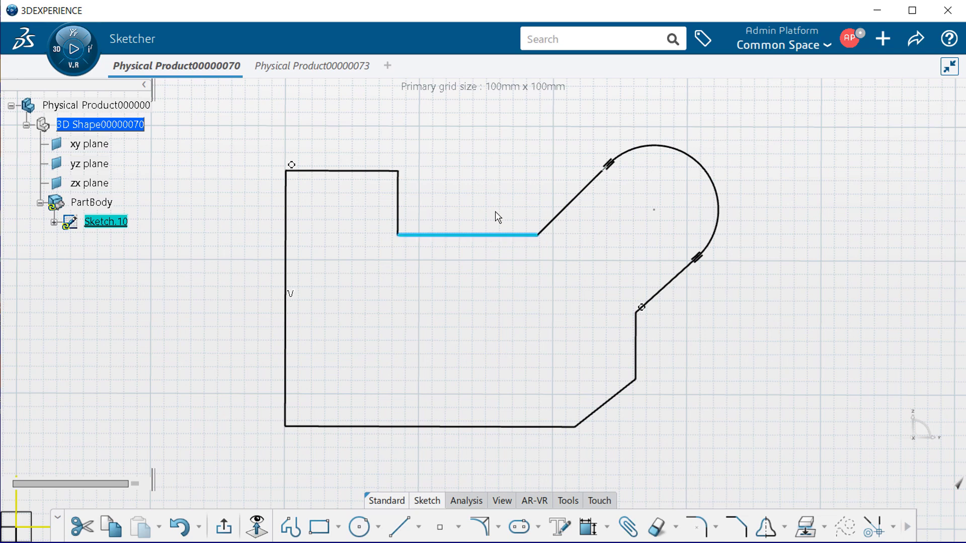
left_click(491, 243)
left_click(495, 234)
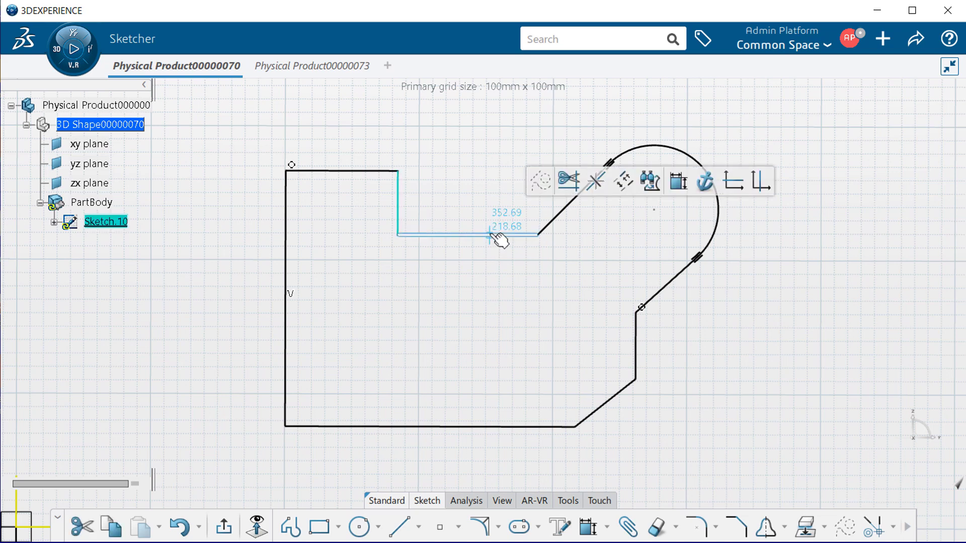
left_click(739, 187)
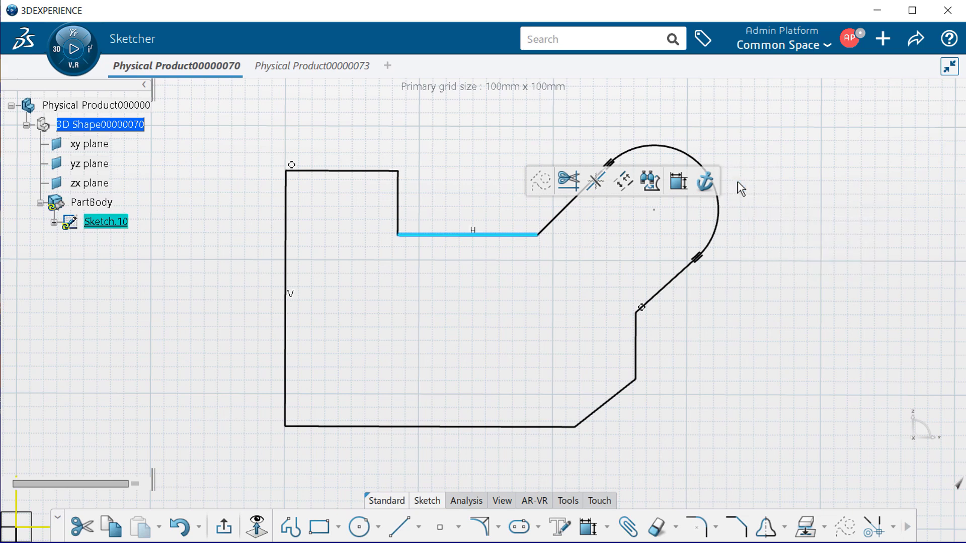
left_click(776, 408)
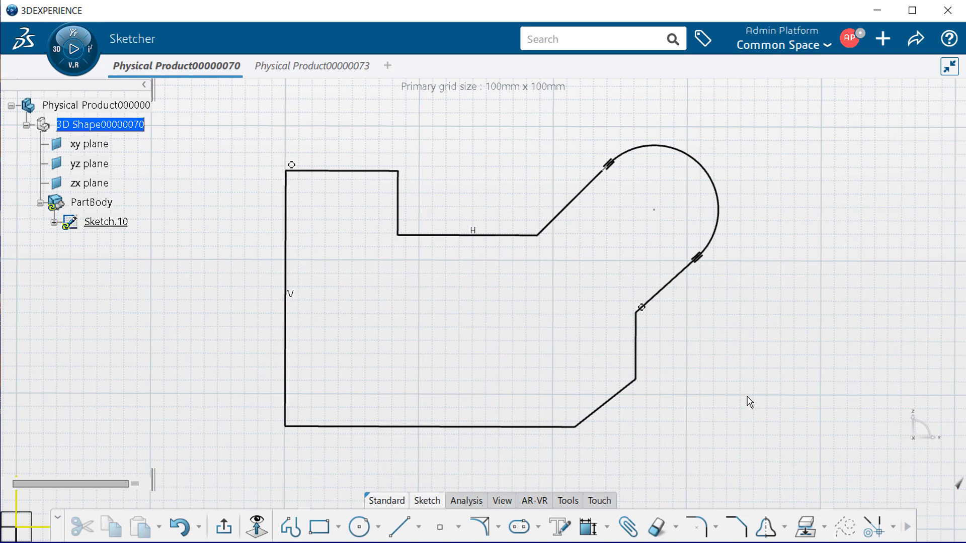
Replace the 143.016 distance with a parallelism between the inner step line and bottom edge.
left_click(588, 527)
left_click(449, 235)
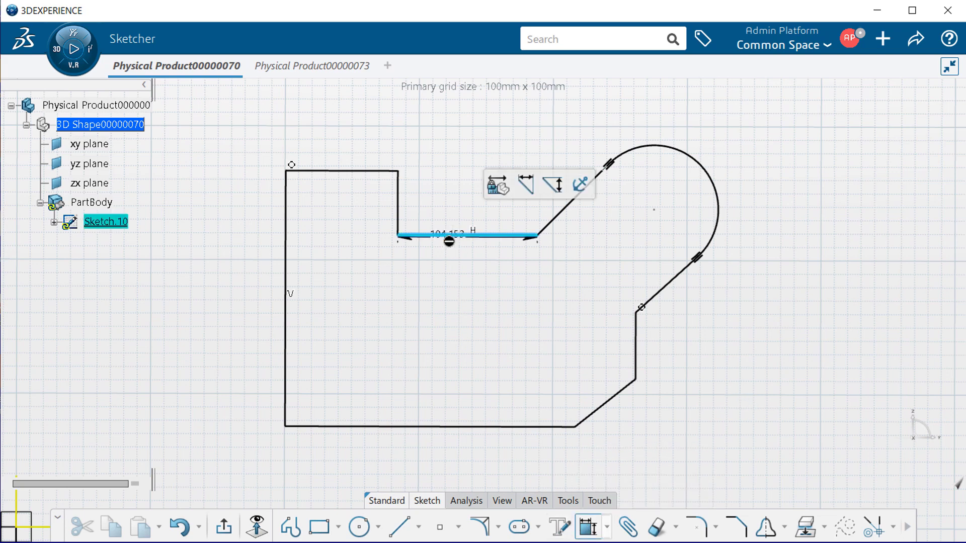
left_click(431, 428)
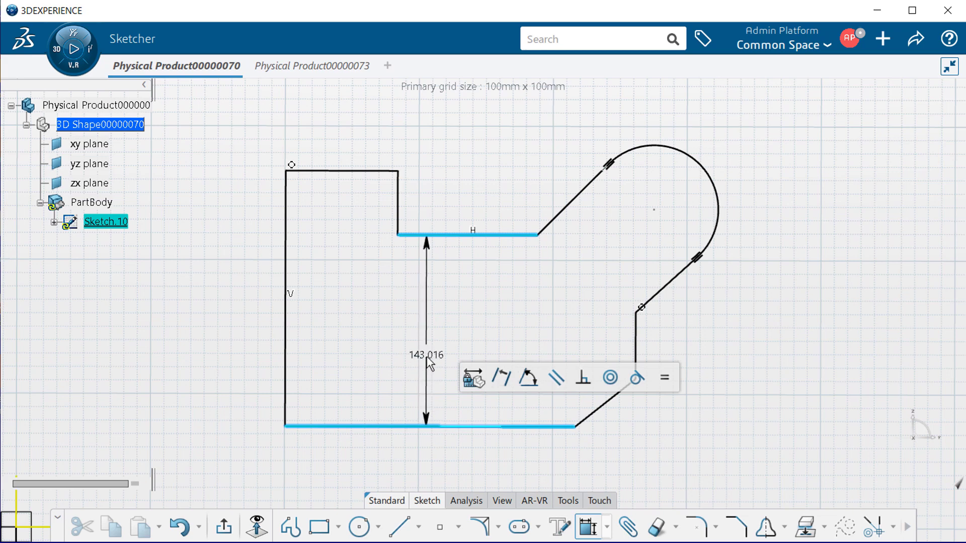
left_click(429, 360)
left_click_drag(426, 355, 246, 334)
right_click(248, 340)
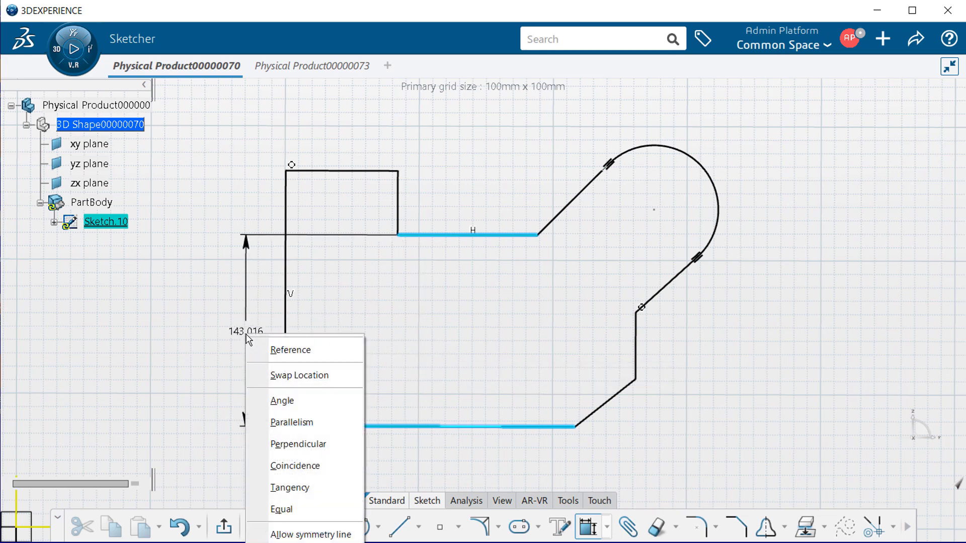
left_click(302, 423)
left_click(226, 388)
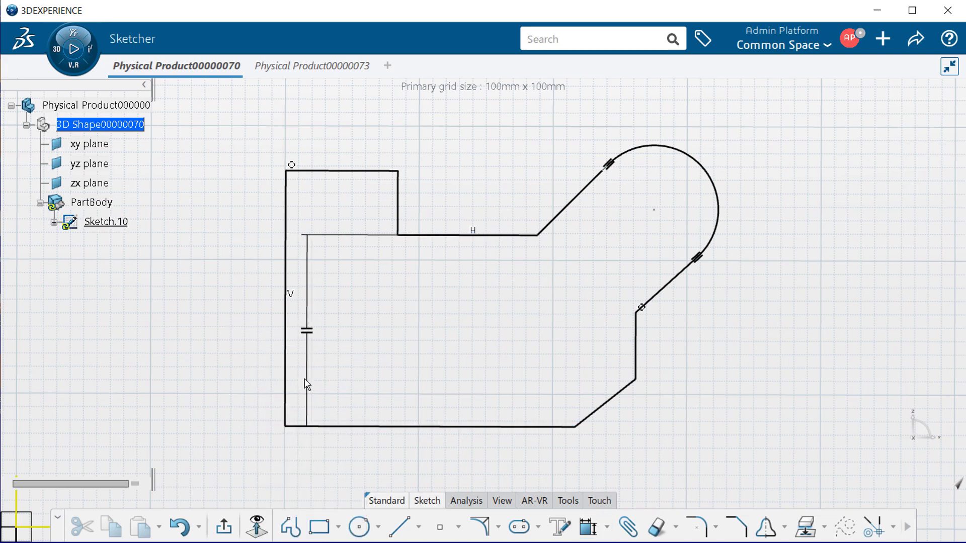
left_click_drag(307, 385, 223, 380)
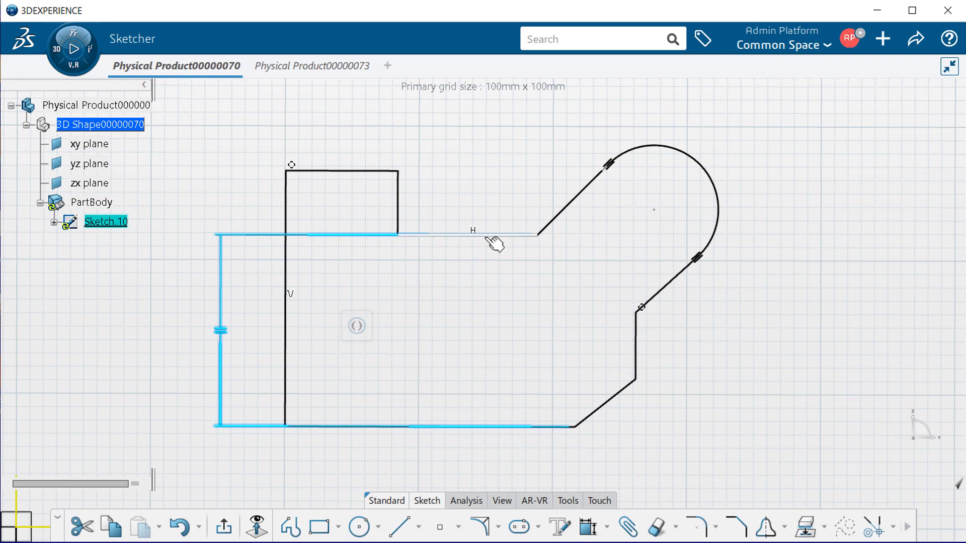
left_click(486, 363)
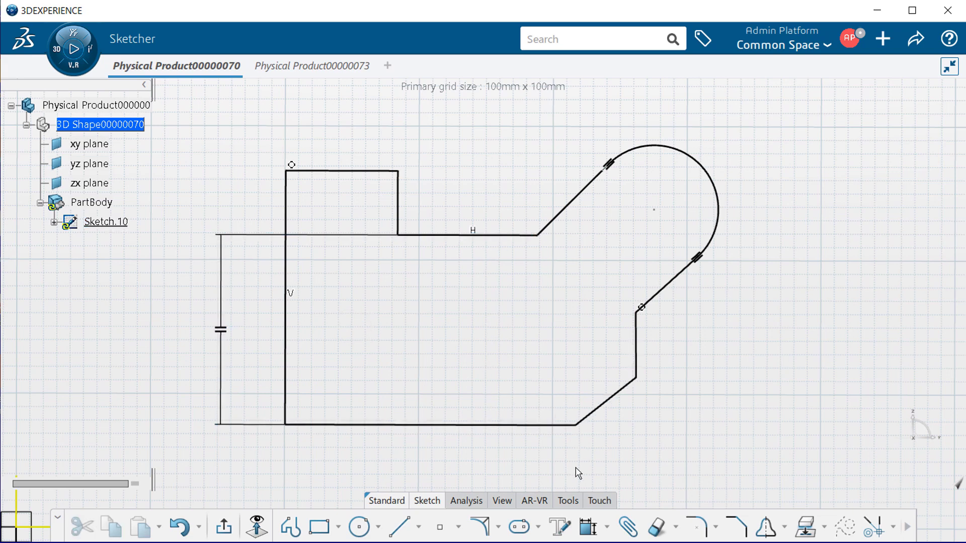
Make the left edge perpendicular to the bottom edge instead of a 90° angle.
left_click(587, 534)
left_click(286, 391)
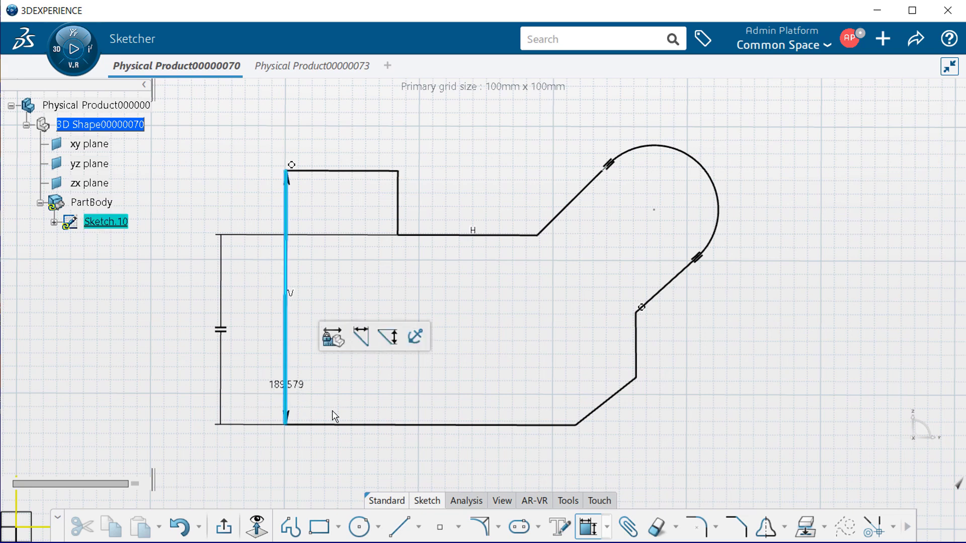
left_click(340, 424)
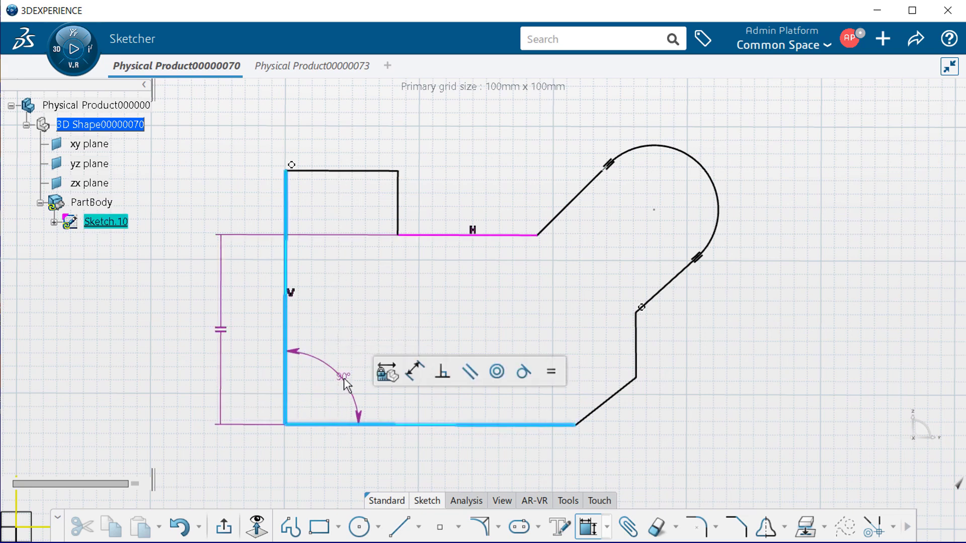
right_click(346, 385)
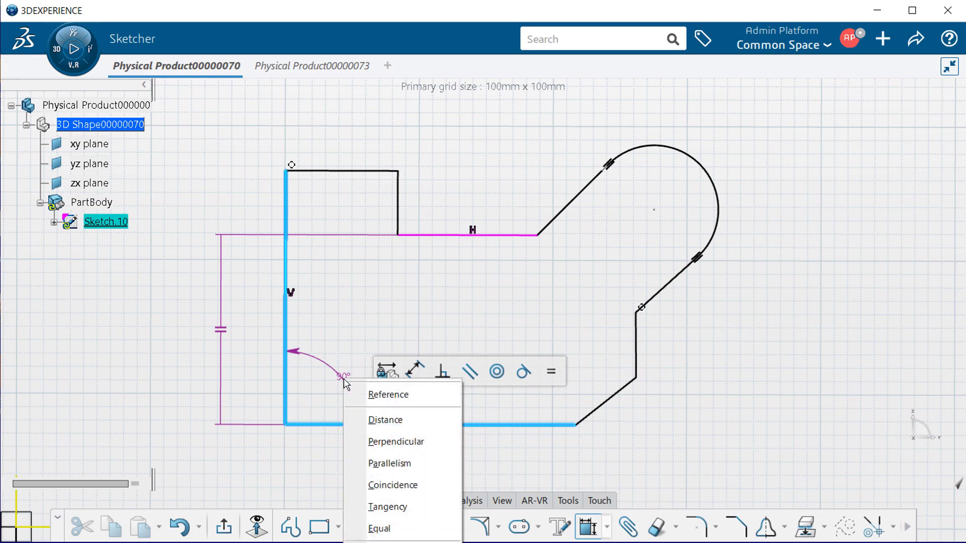
left_click(419, 442)
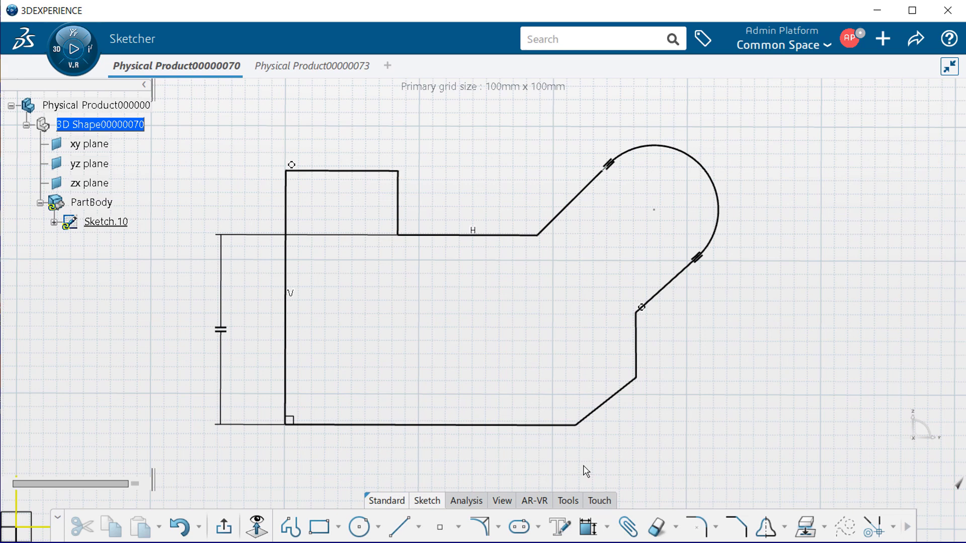
Draw a small circle centred inside the rounded end of the profile.
left_click(359, 526)
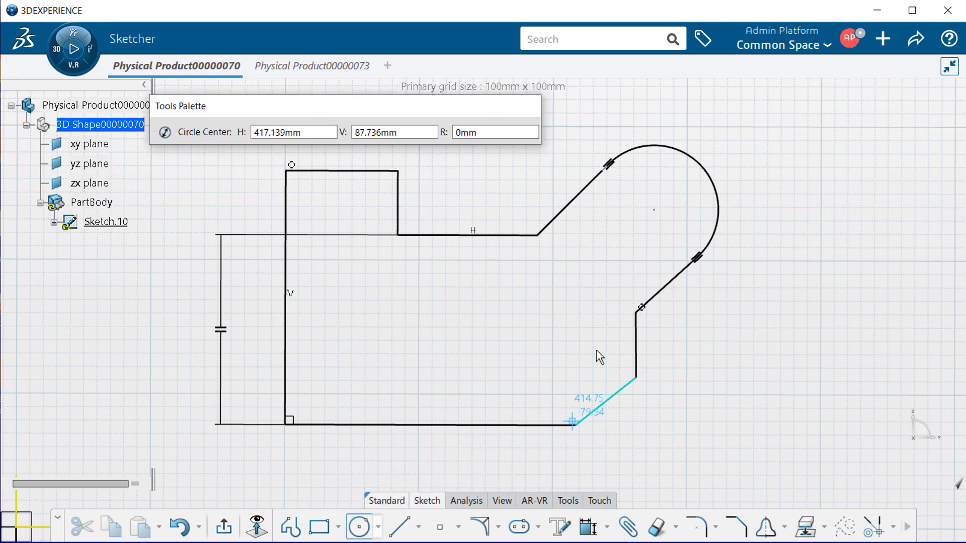
left_click(626, 228)
left_click(617, 252)
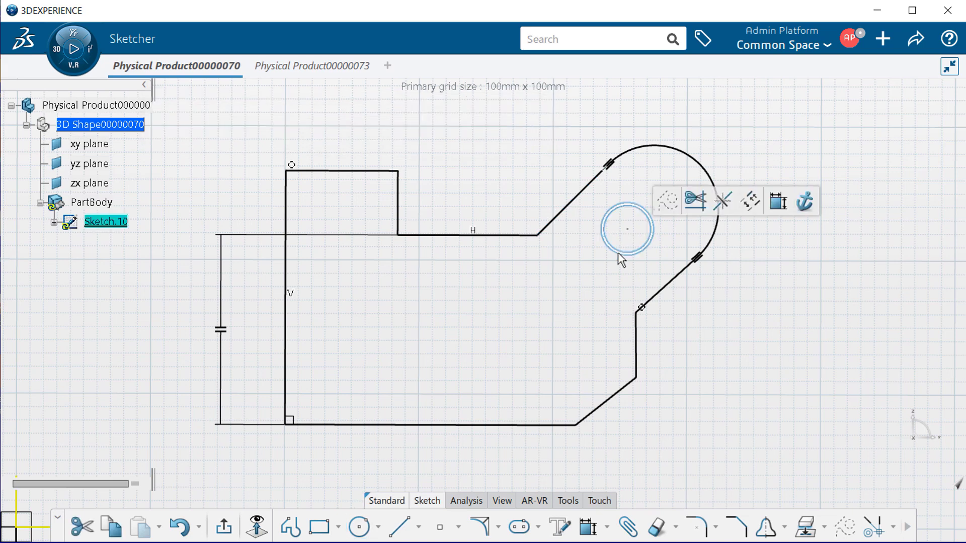
left_click(604, 288)
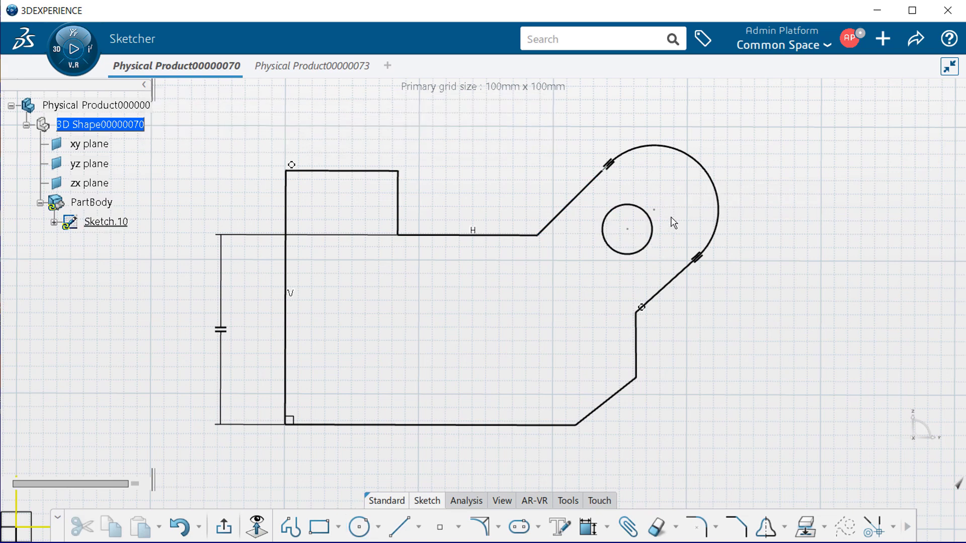
Constrain the small circle to be concentric with the rounded-end arc.
left_click(589, 527)
left_click(719, 182)
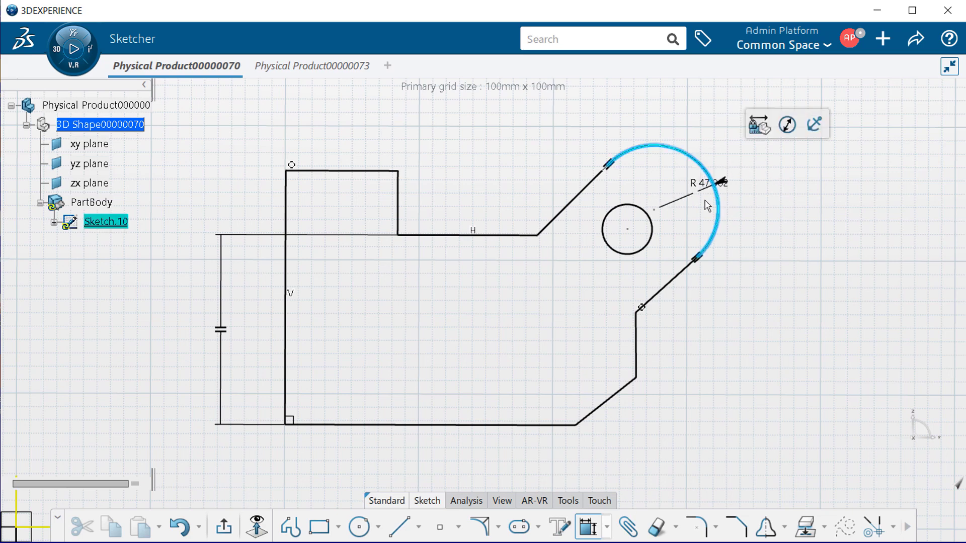
left_click(652, 244)
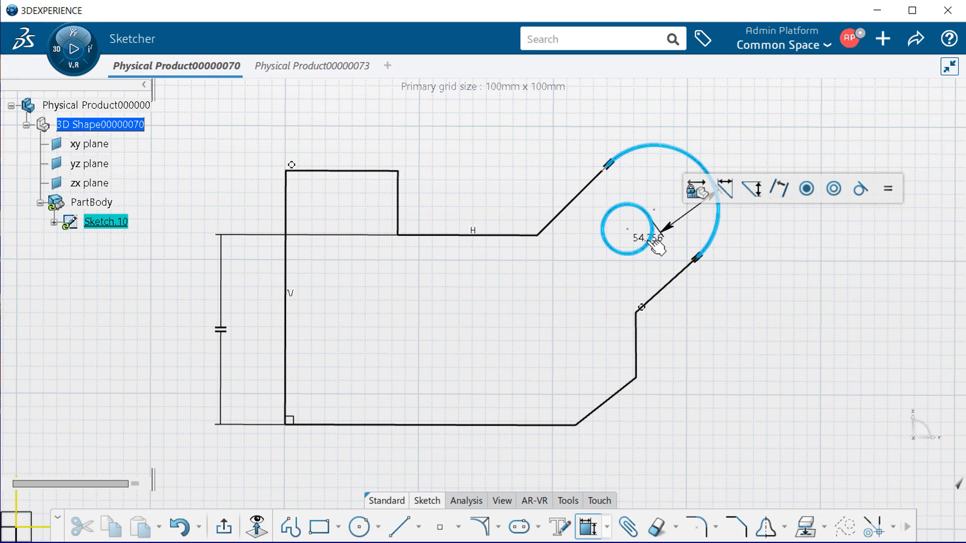
right_click(649, 245)
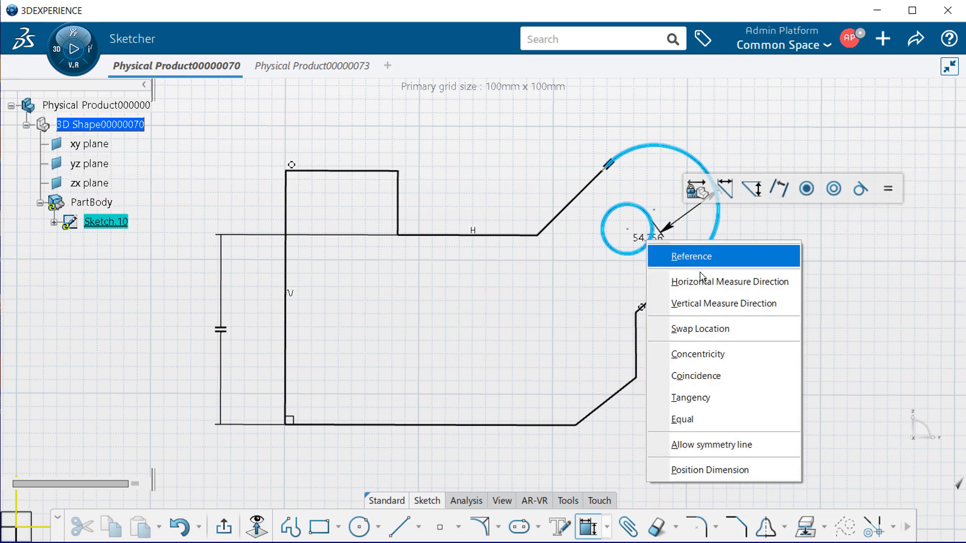
left_click(732, 351)
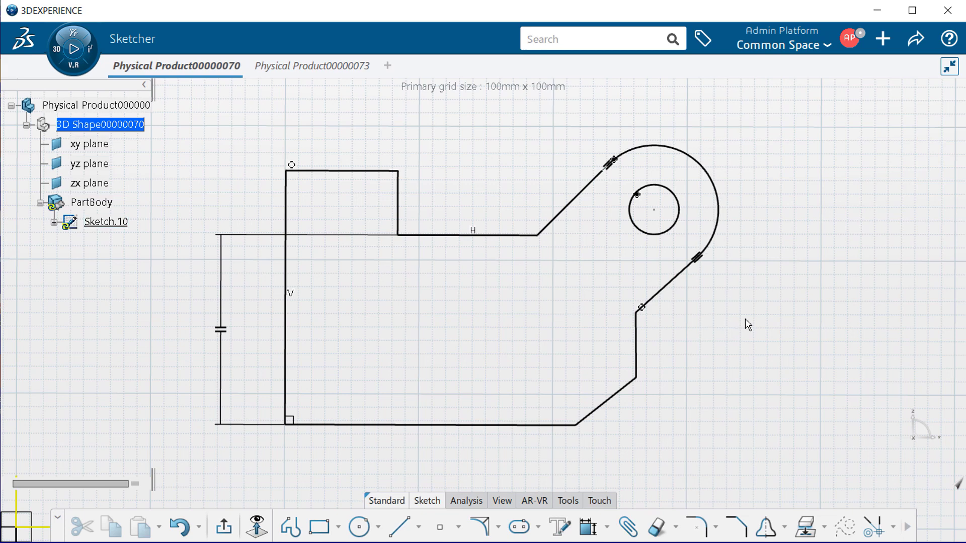
Save the sketch with Ctrl+S and recentre the profile in Normal View.
key("ctrl+s")
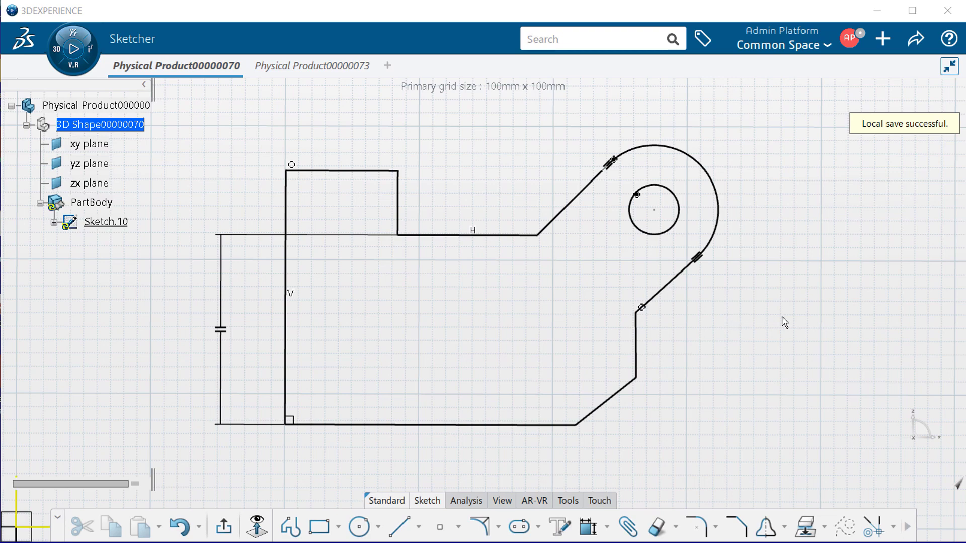
mouse_move(796, 306)
middle_mouse_down()
mouse_move(273, 356)
mouse_move(87, 324)
middle_mouse_up()
mouse_move(563, 338)
middle_mouse_down()
mouse_move(407, 319)
mouse_move(424, 310)
middle_mouse_up()
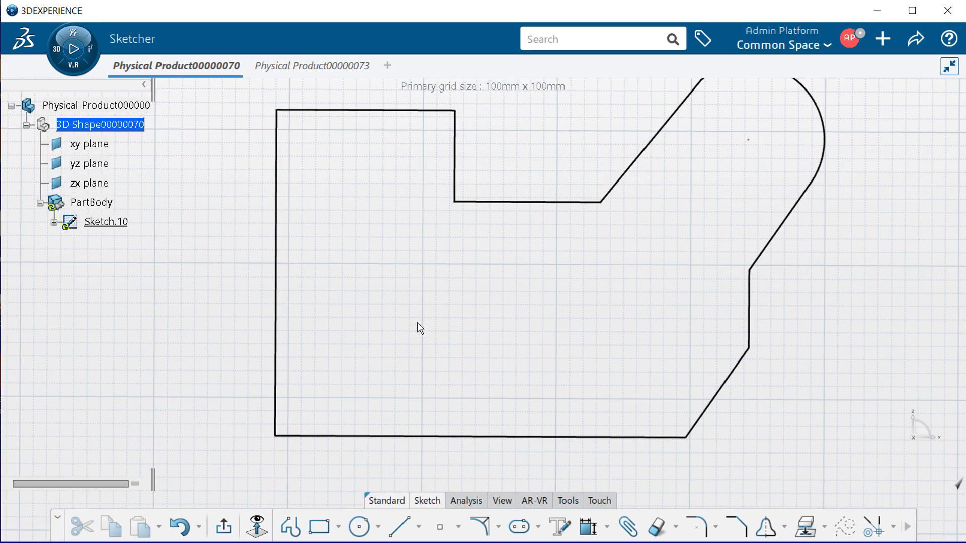
left_click(257, 527)
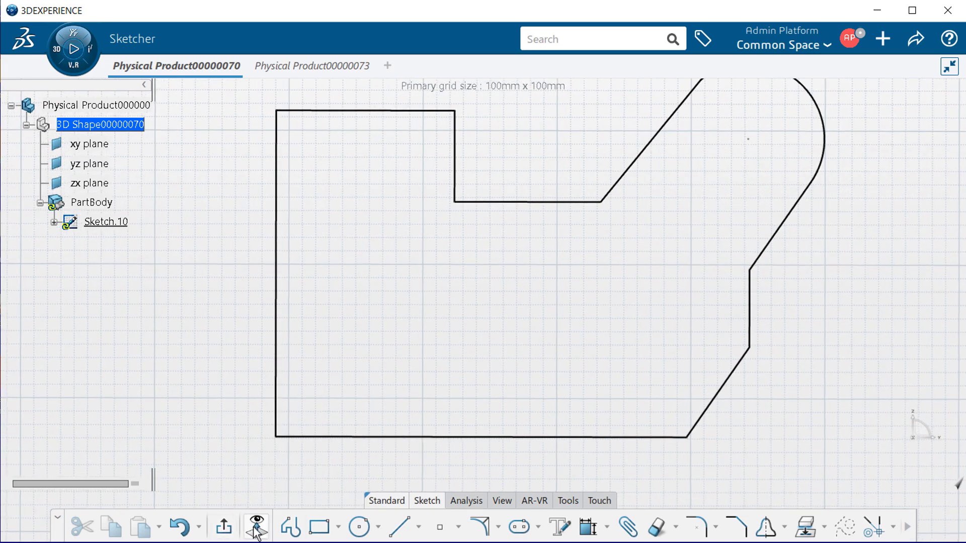
mouse_move(561, 326)
middle_mouse_down()
mouse_move(569, 383)
mouse_move(546, 367)
mouse_move(518, 367)
middle_mouse_up()
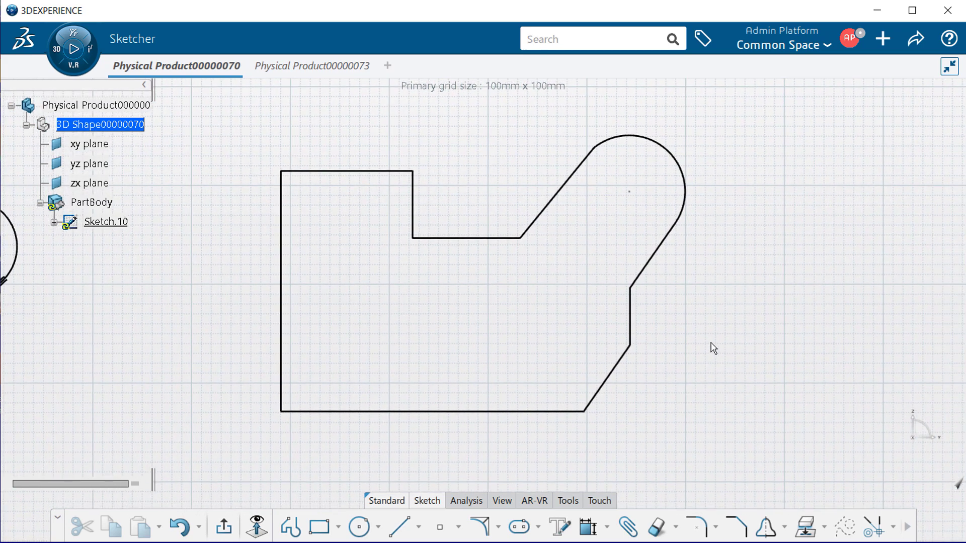
Dimension the bottom edge with a 306.508 mm length placed below it.
left_click(586, 529)
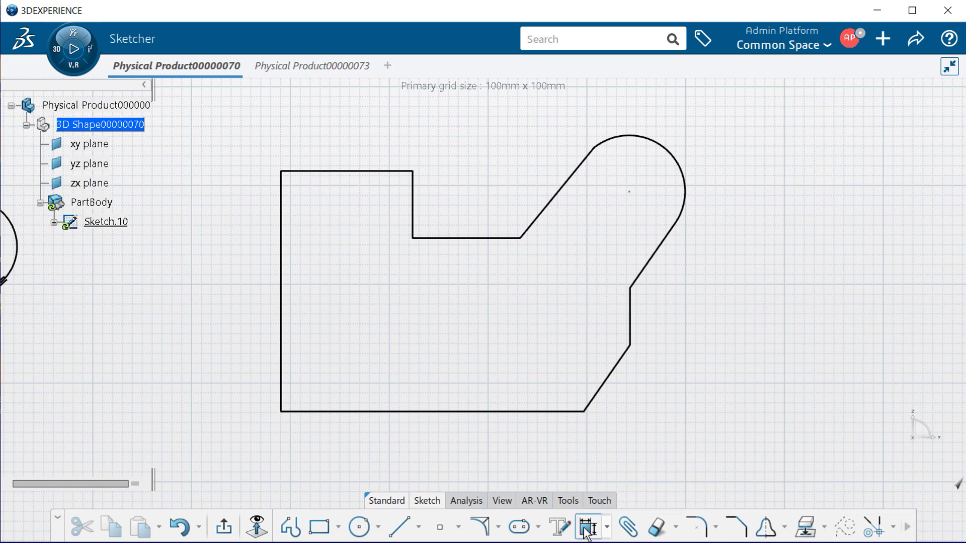
left_click(438, 414)
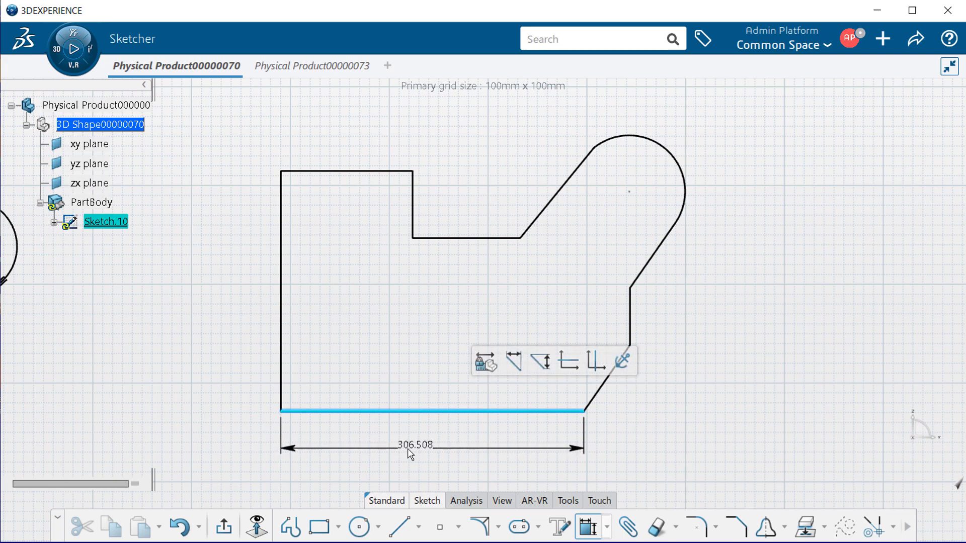
left_click(400, 452)
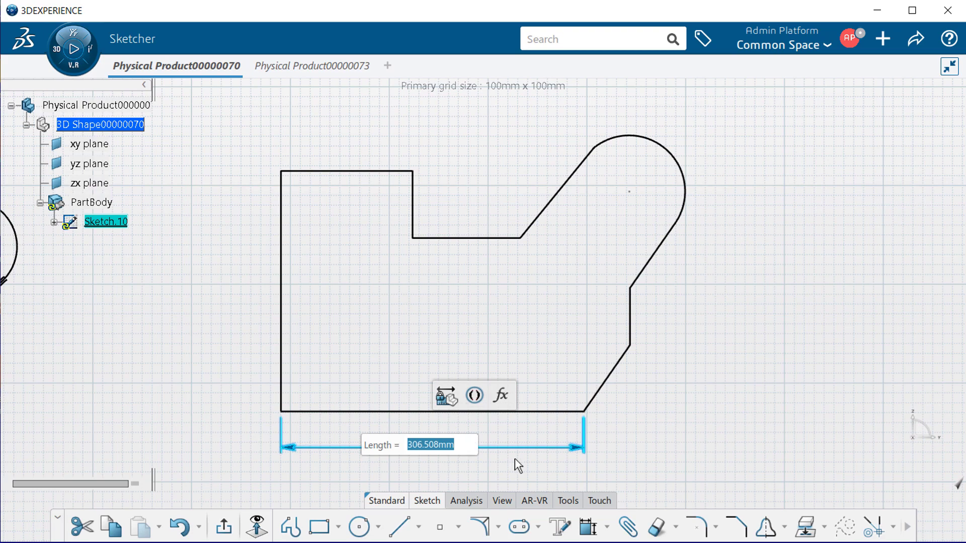
left_click(654, 441)
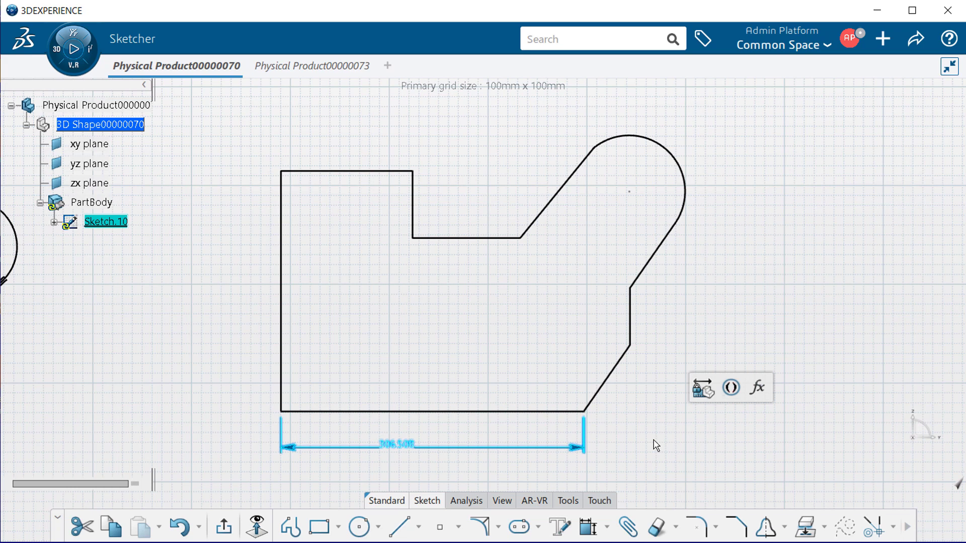
left_click(644, 462)
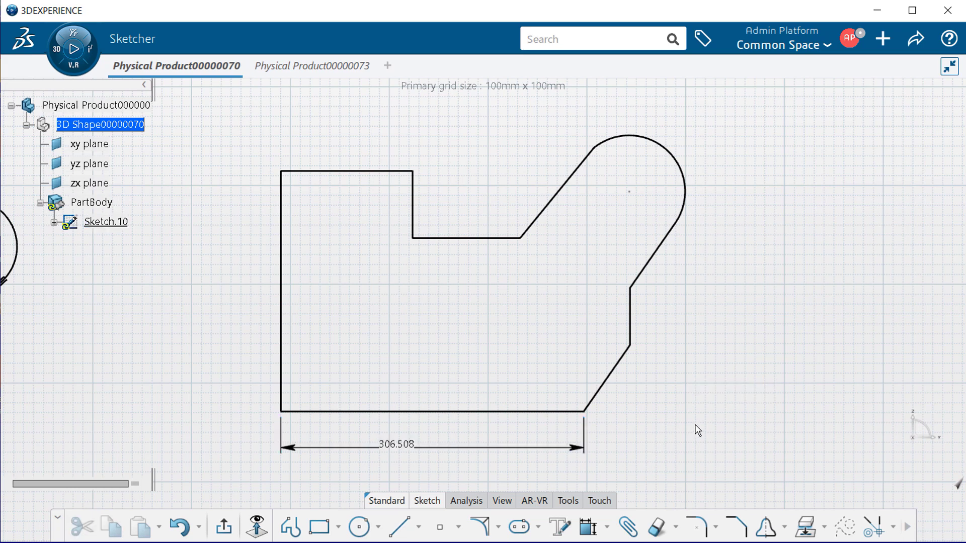
Reposition the bottom-edge dimension and drag the left side outward until it reads 315.508.
left_click(522, 451)
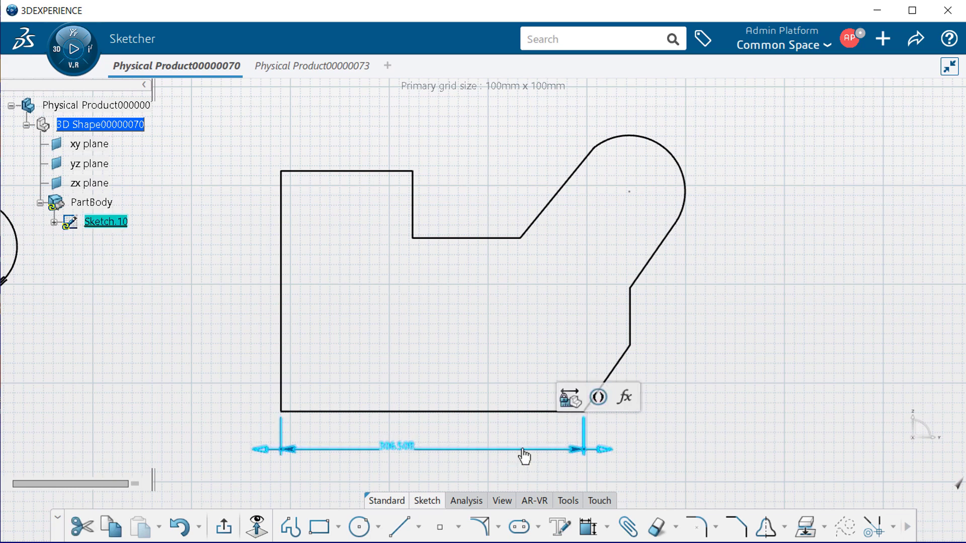
mouse_move(523, 452)
left_mouse_down()
mouse_move(530, 473)
mouse_move(534, 437)
mouse_move(533, 482)
mouse_move(524, 448)
left_mouse_up()
left_click(448, 468)
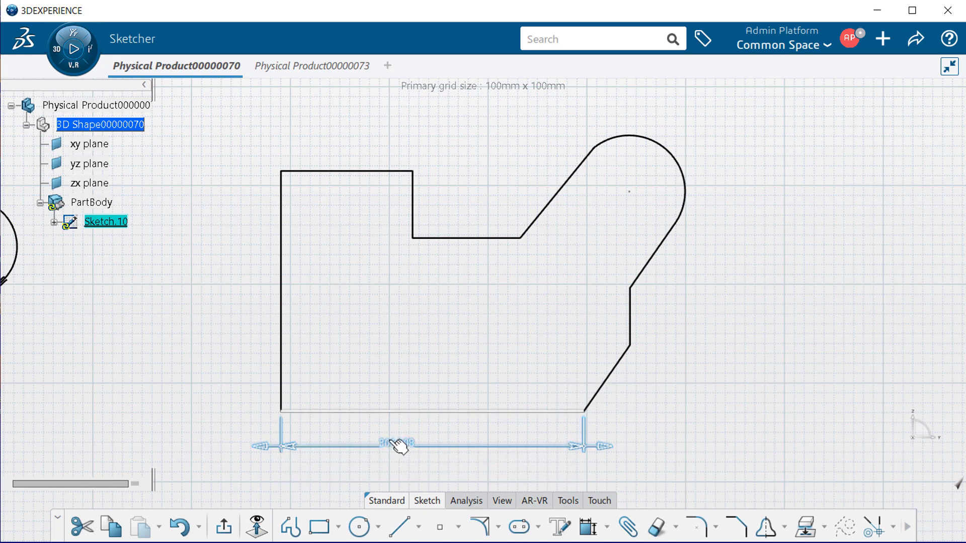
left_click(398, 446)
left_click(395, 447)
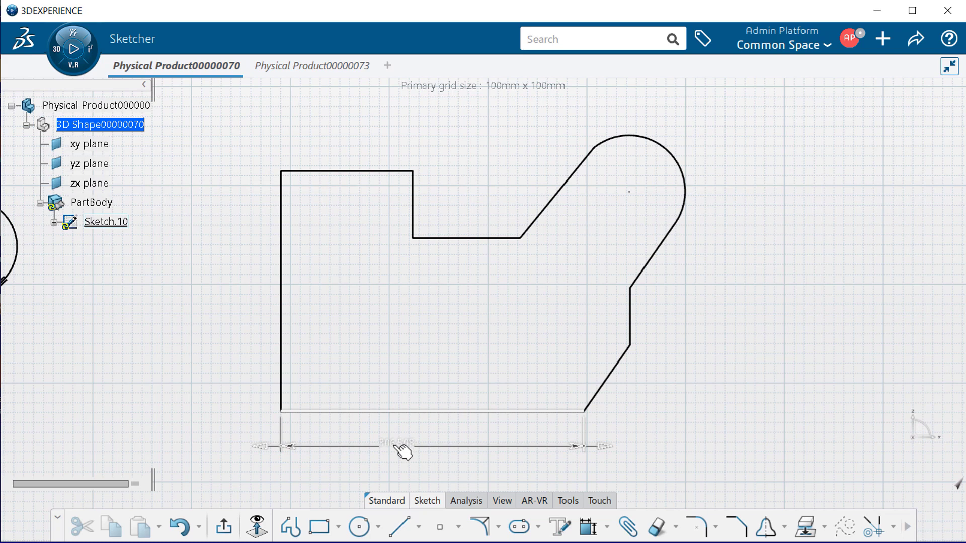
left_click(402, 450)
left_click_drag(402, 450, 446, 453)
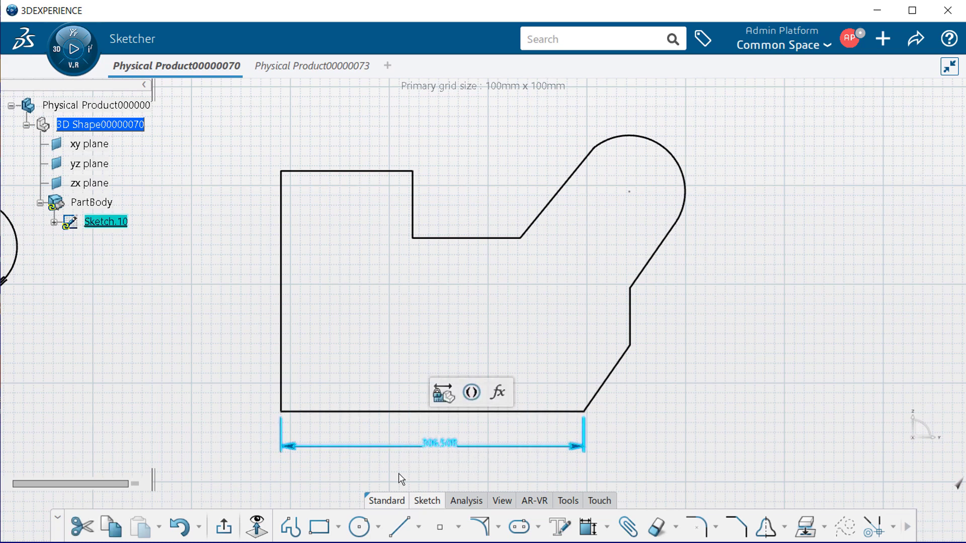
left_click(336, 449)
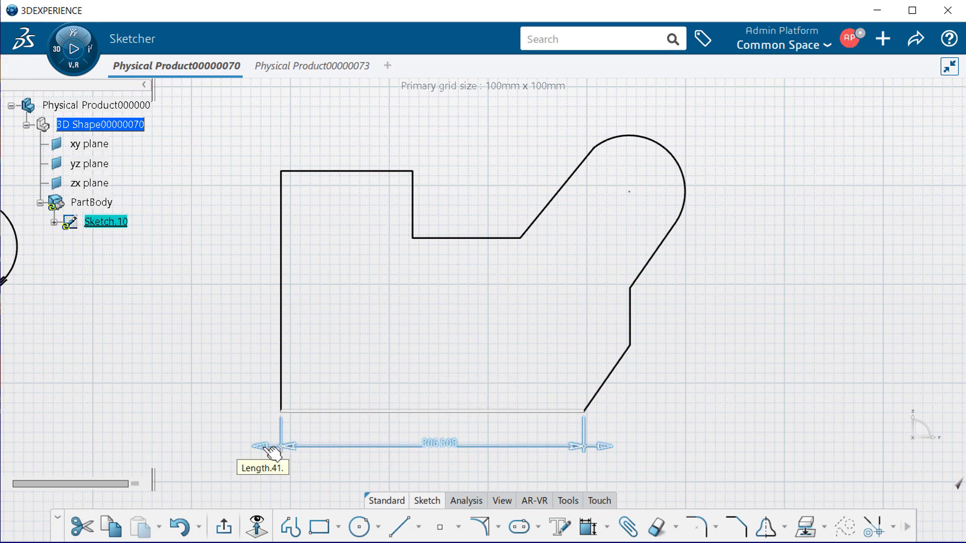
mouse_move(271, 451)
left_mouse_down()
mouse_move(165, 455)
mouse_move(362, 454)
mouse_move(203, 455)
mouse_move(330, 455)
mouse_move(259, 456)
left_mouse_up()
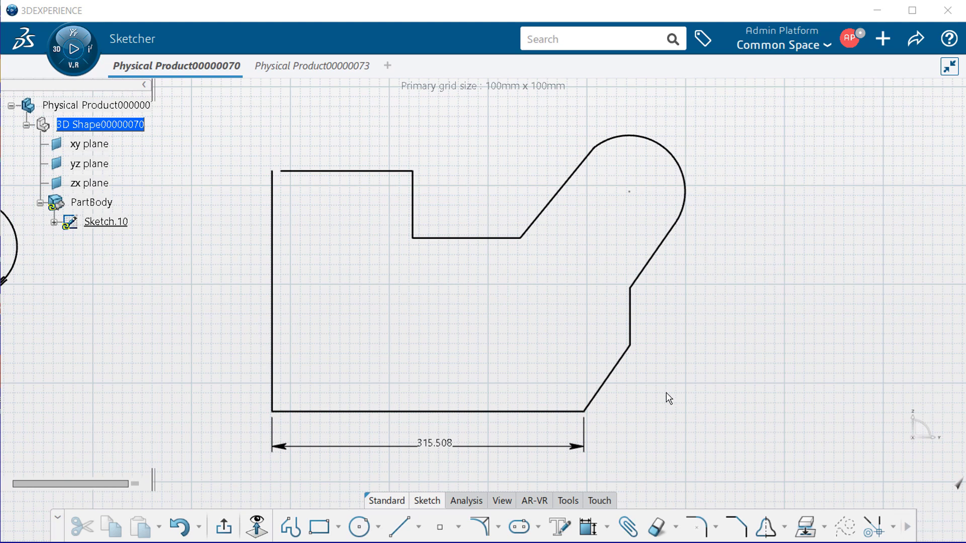
Dimension the upper-right arc as a radius of R 56.68, placed beside it.
left_click(587, 528)
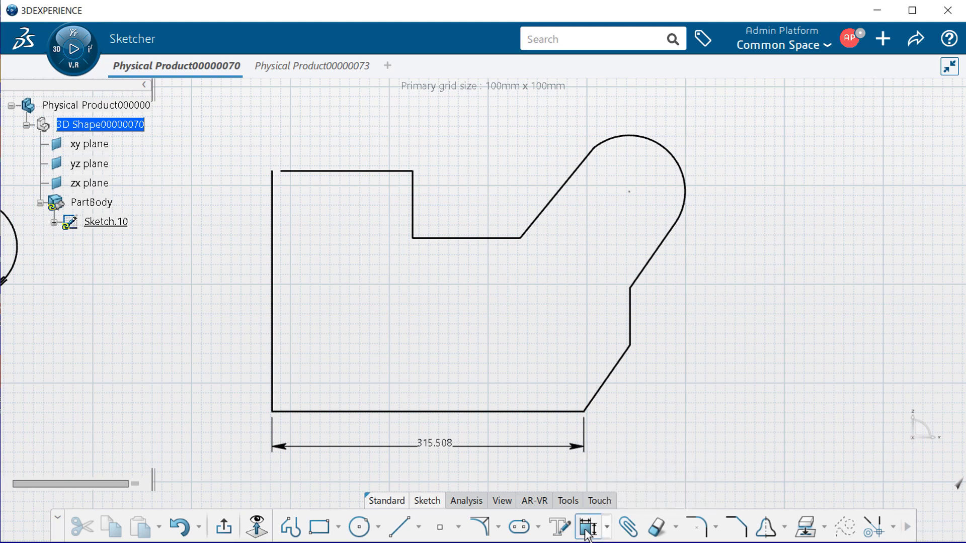
left_click(690, 198)
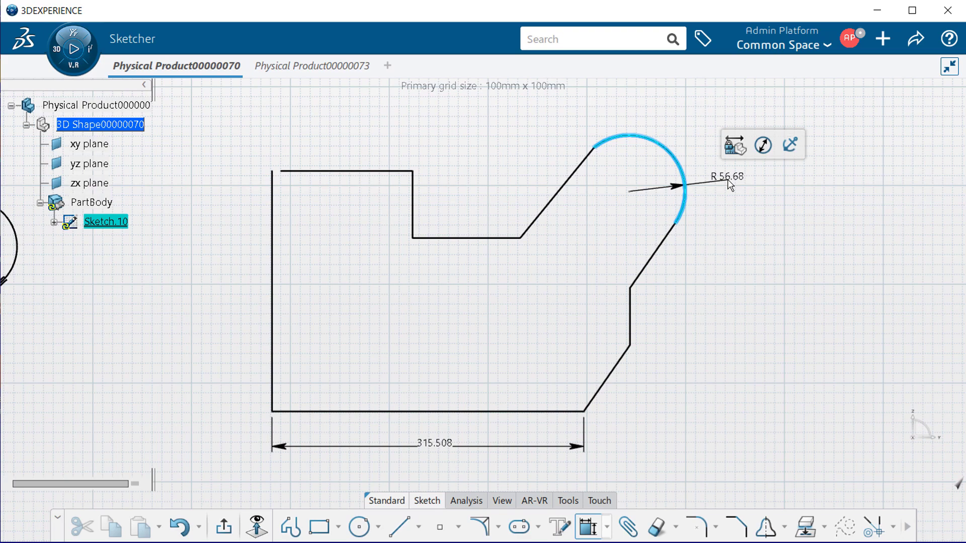
right_click(728, 181)
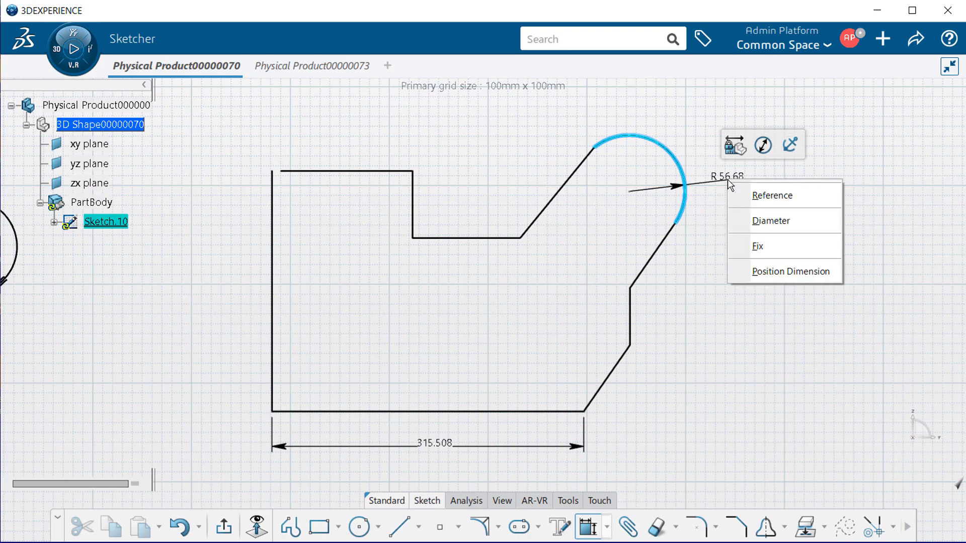
left_click(786, 221)
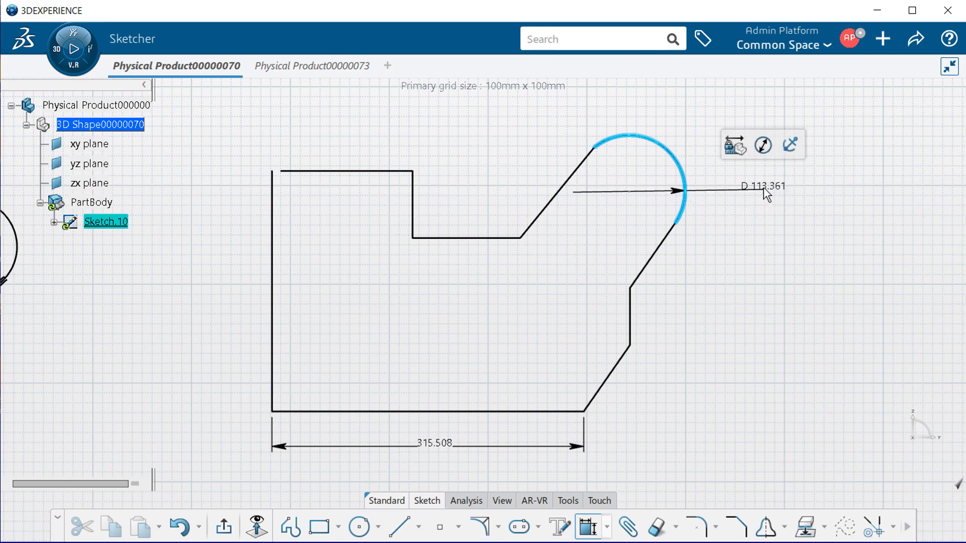
right_click(764, 192)
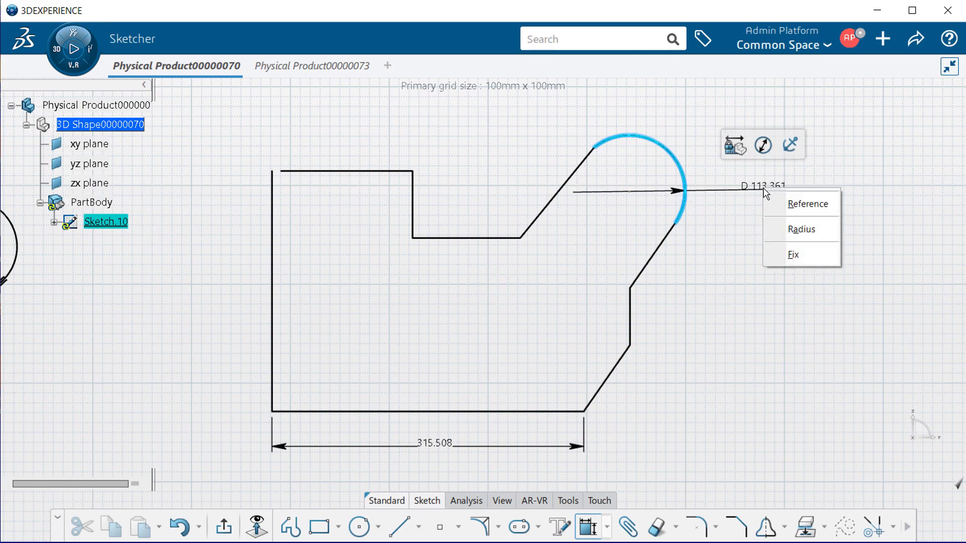
left_click(785, 225)
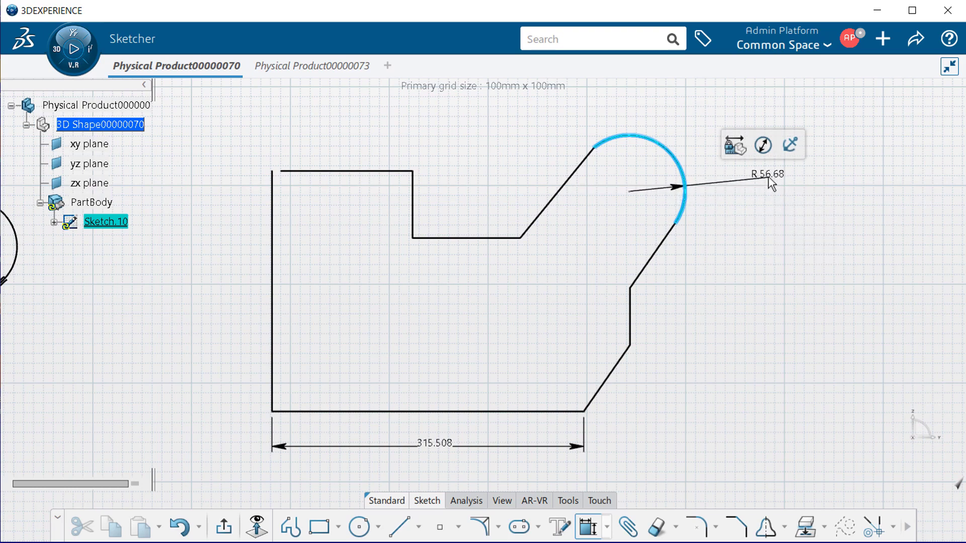
left_click(768, 176)
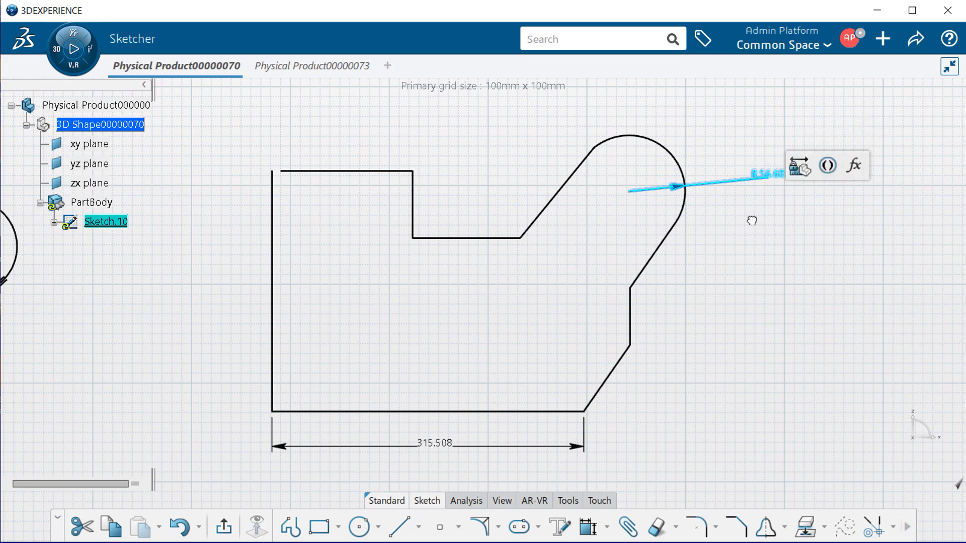
key("Return")
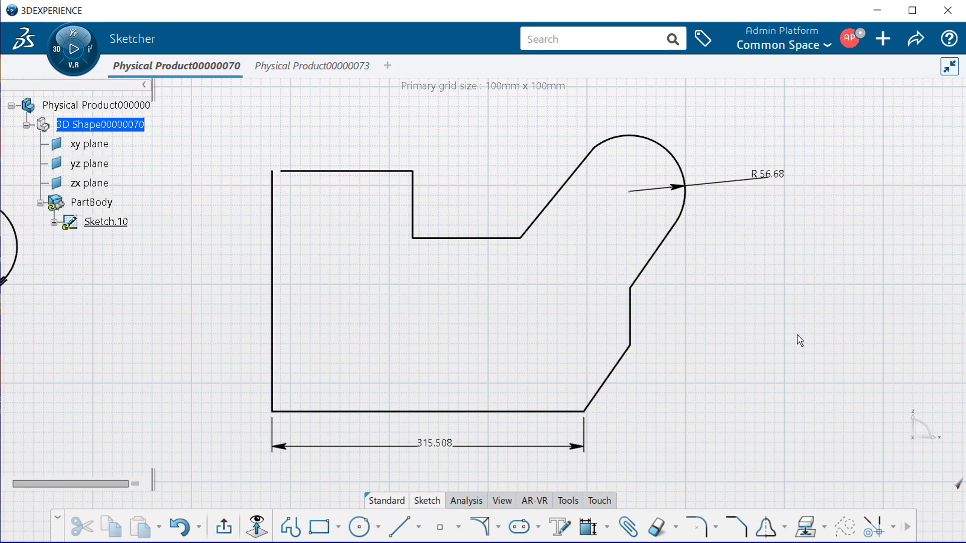
Add a 124.839° angle dimension between the slanted lower-right line and the bottom edge.
left_click(588, 526)
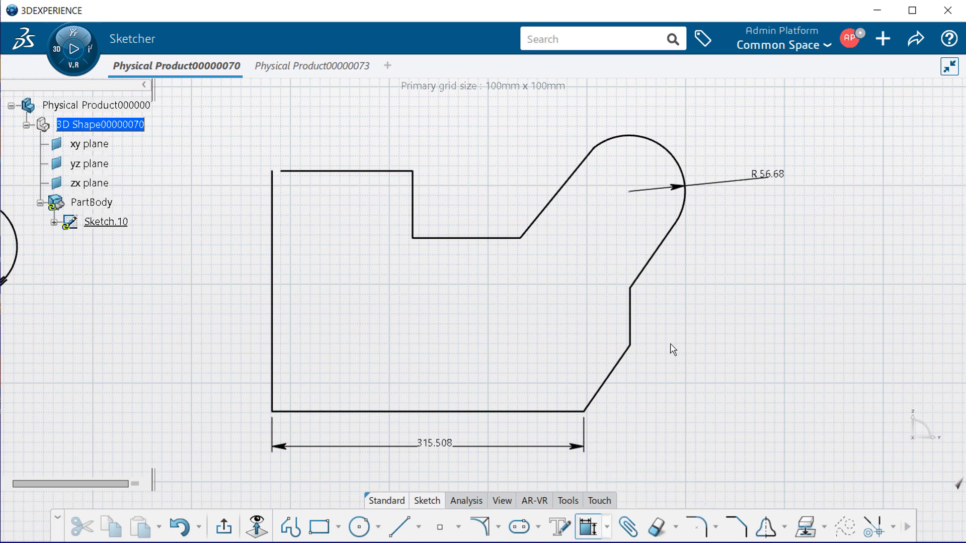
left_click(614, 383)
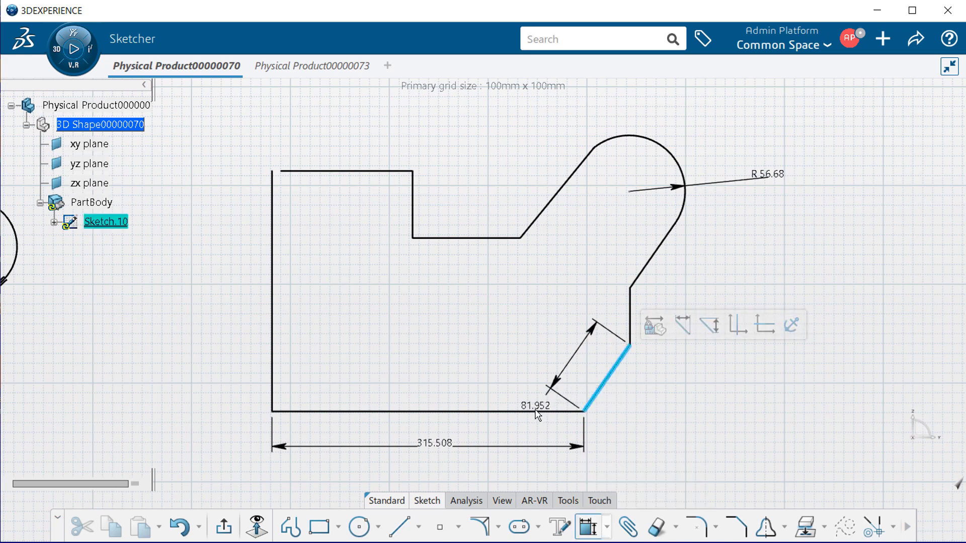
left_click(508, 413)
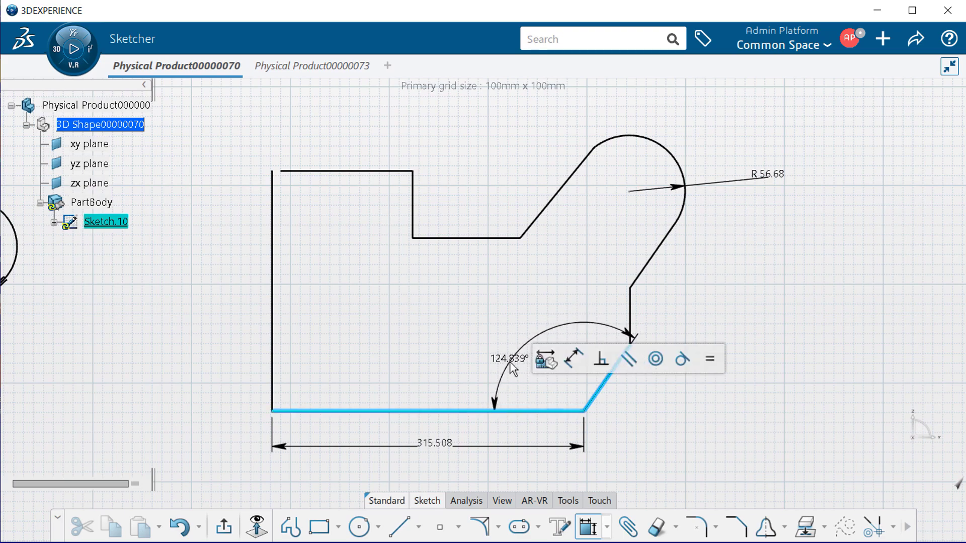
left_click(509, 362)
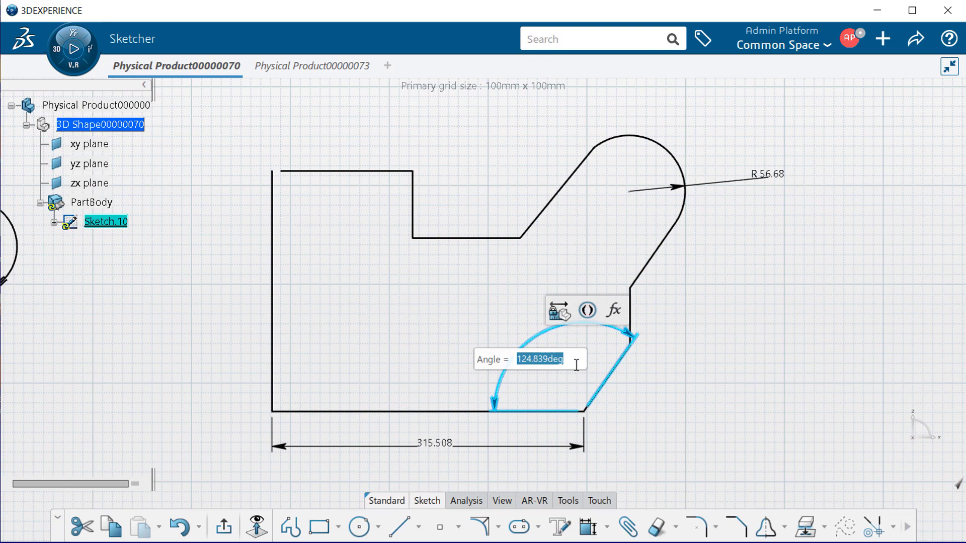
left_click(654, 404)
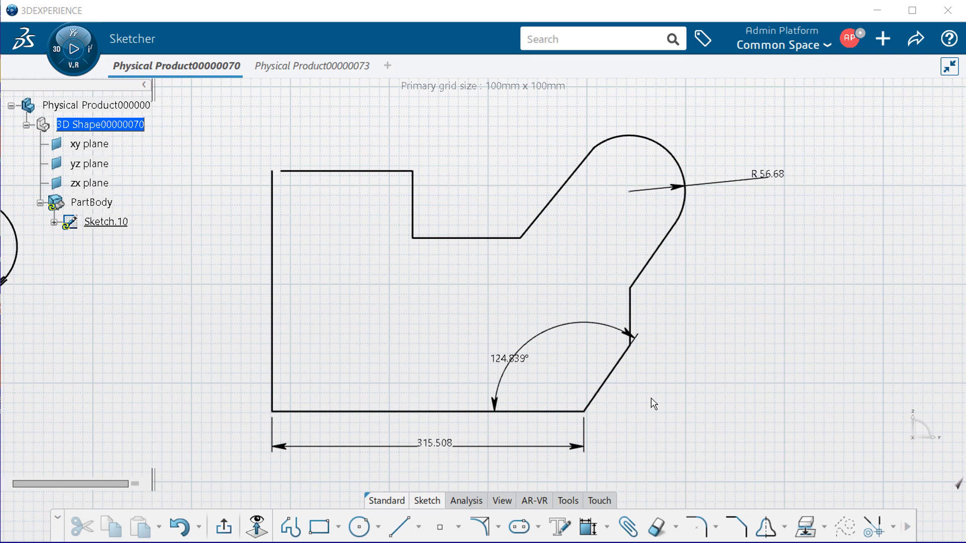
left_click(619, 381)
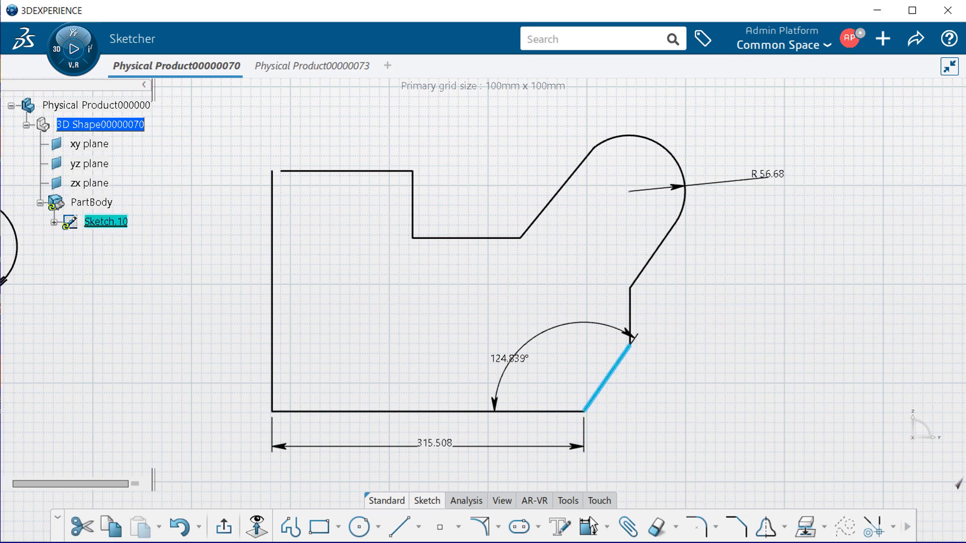
Give the slanted lower-right line a 67.263 vertical-direction height dimension.
left_click(590, 528)
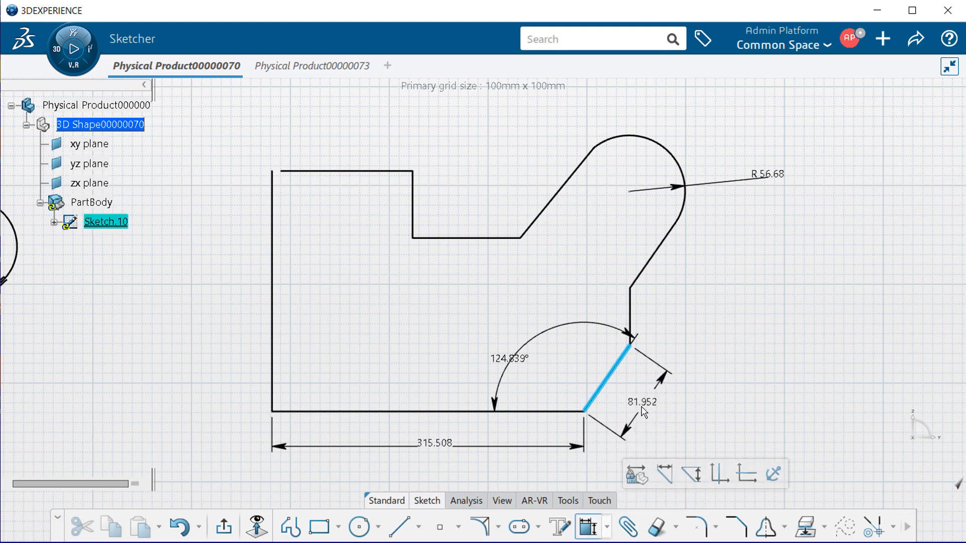
right_click(645, 413)
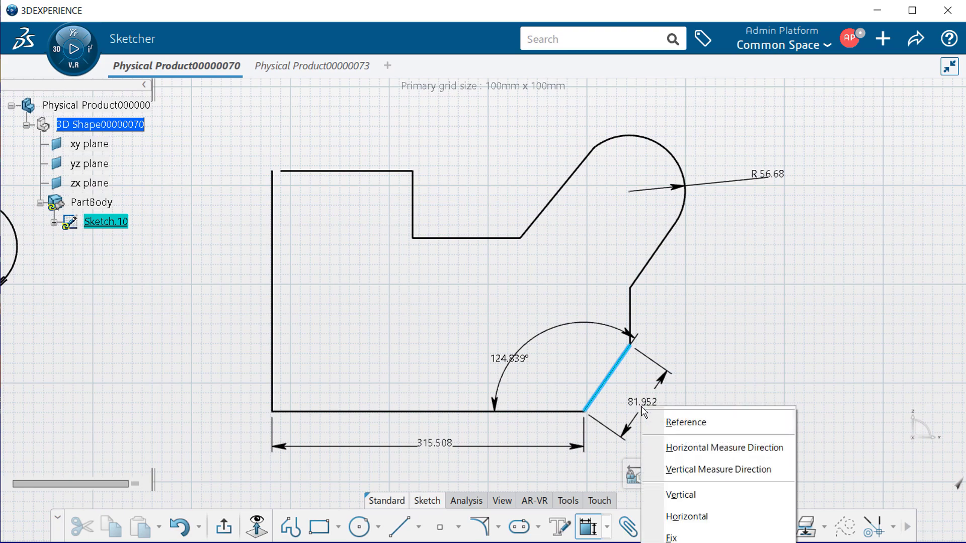
left_click(730, 448)
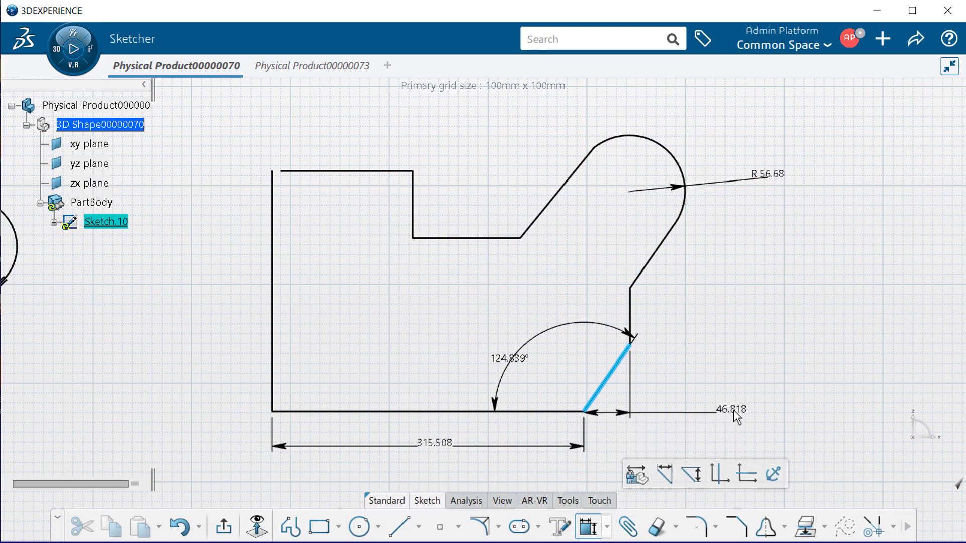
right_click(740, 412)
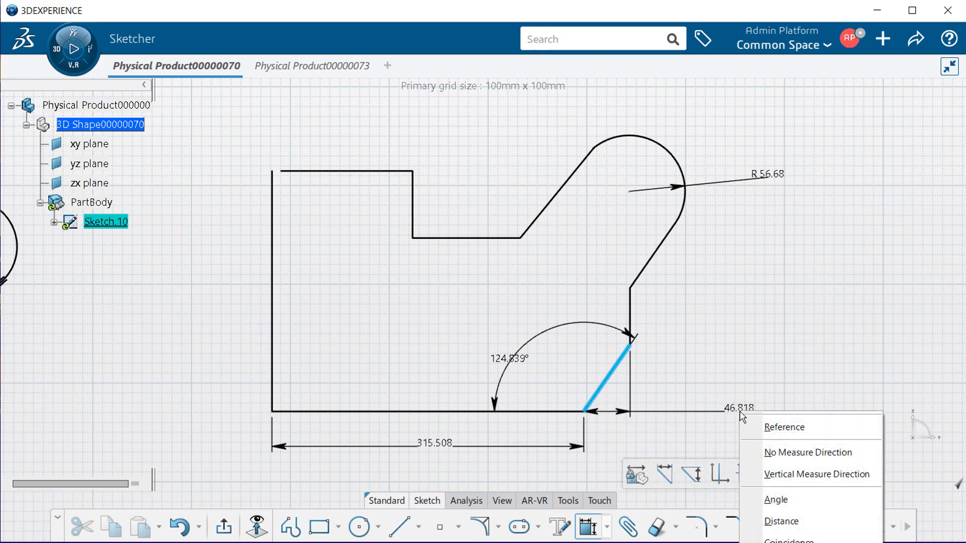
left_click(781, 475)
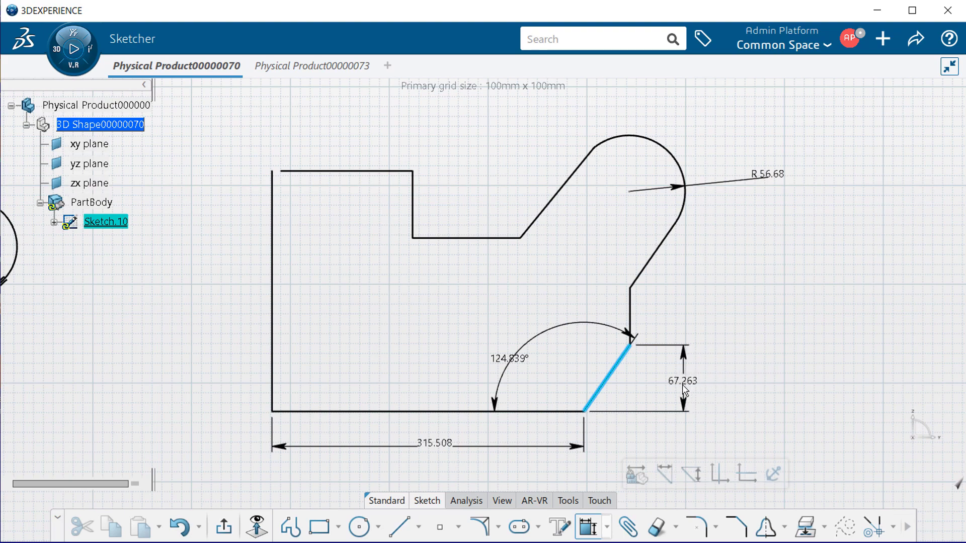
left_click(684, 388)
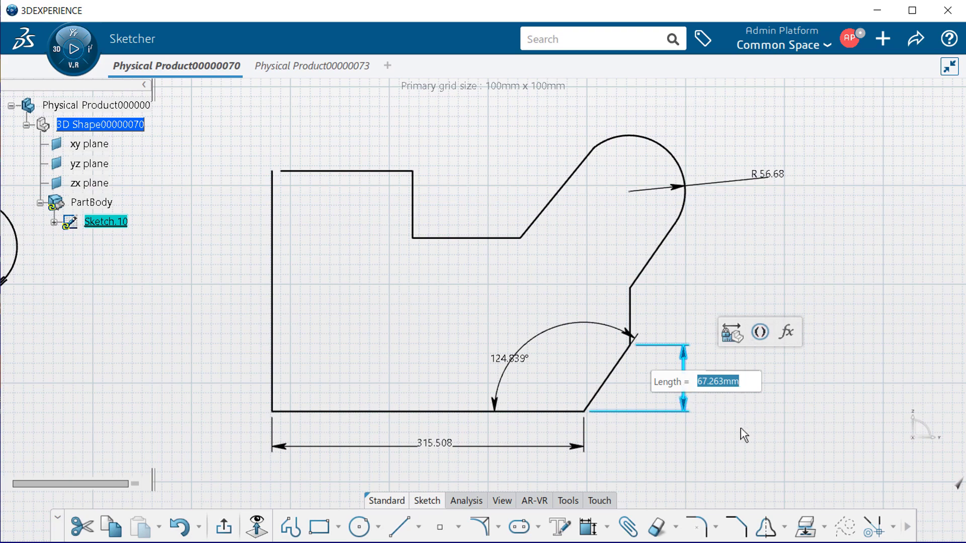
key("Return")
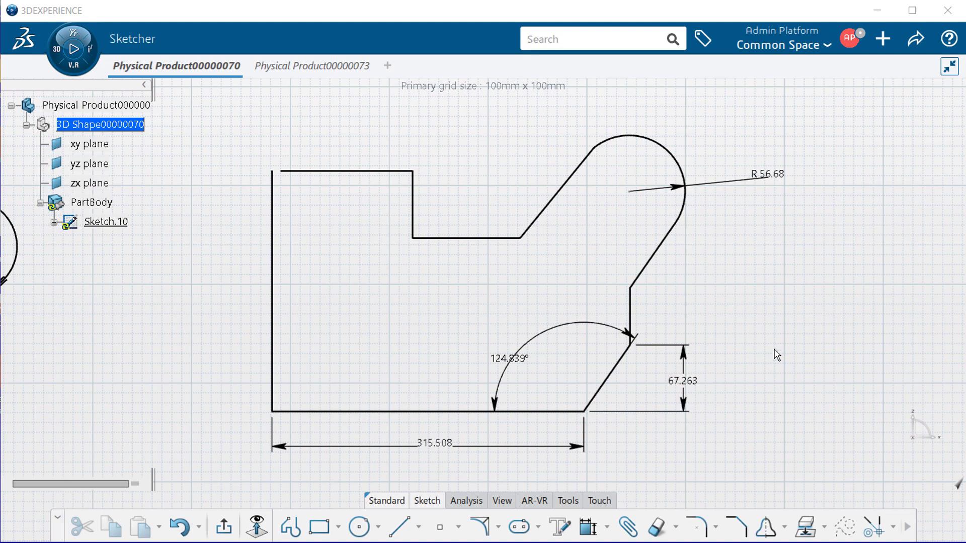